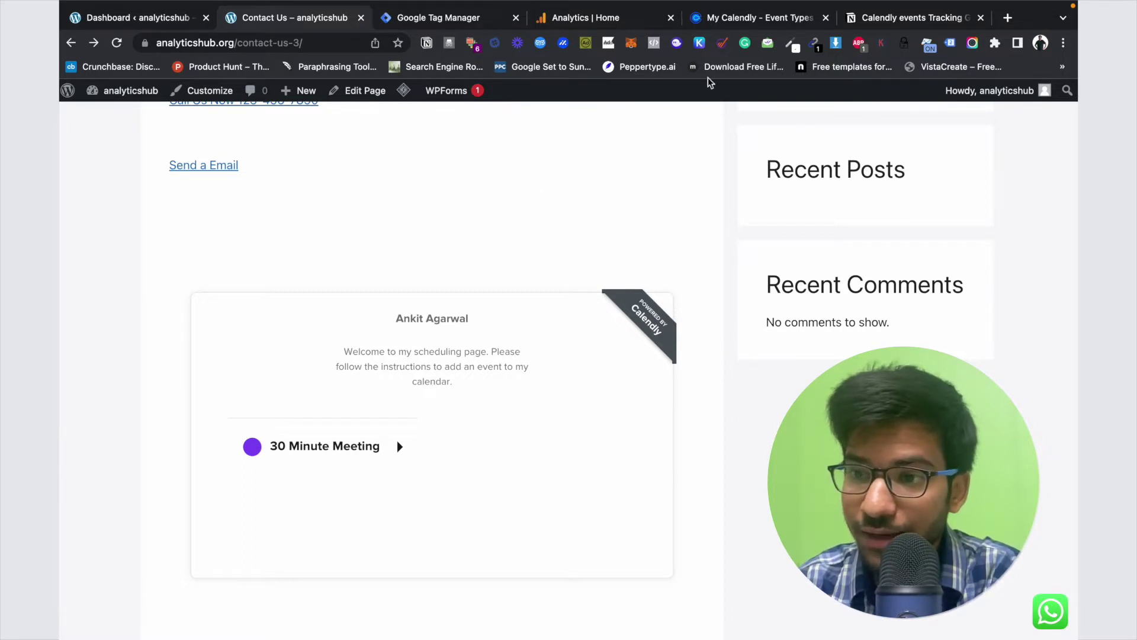
Bring up Calendly's Event Types page listing the 15-minute Free Consulting Call
click(774, 22)
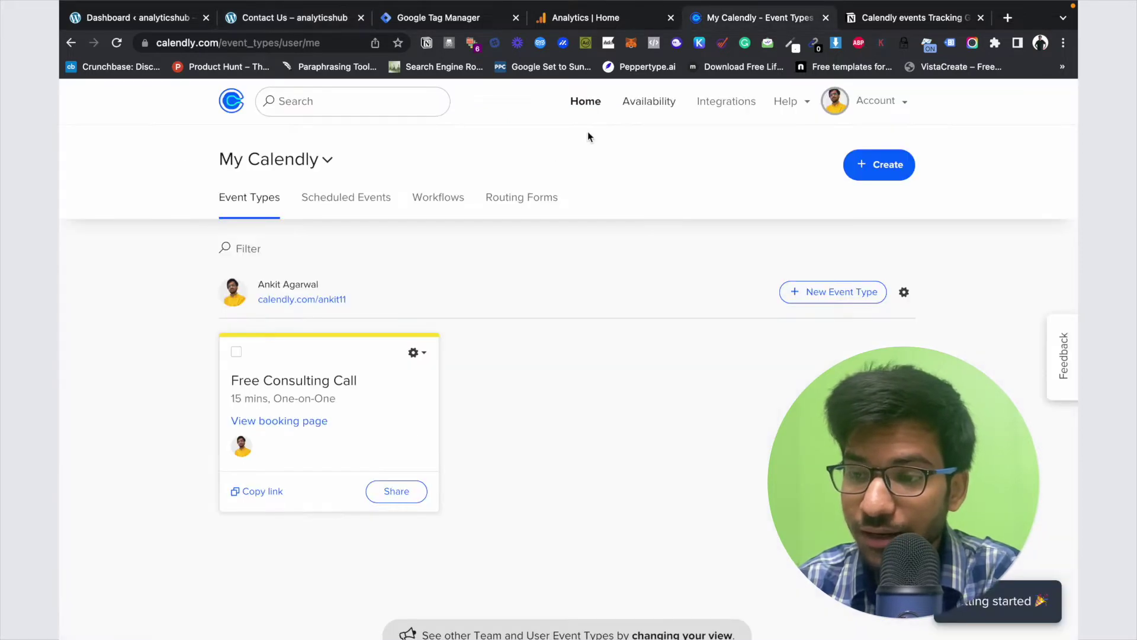
Check Calendly's Google Analytics integration setup, where both tracking IDs show as not configured
click(738, 105)
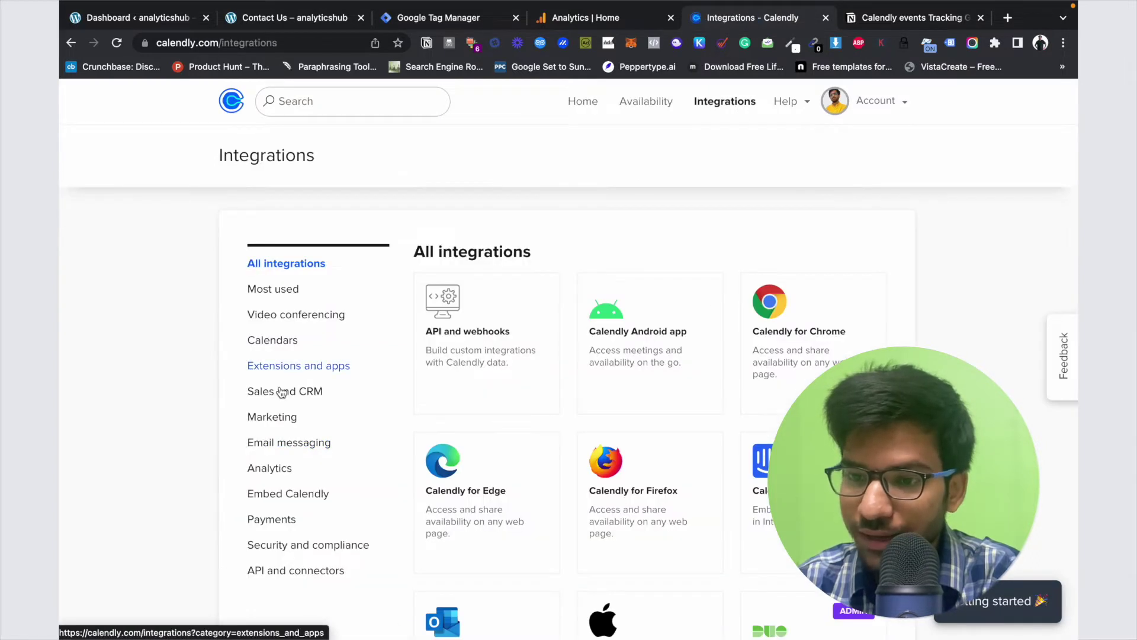
click(272, 471)
click(477, 336)
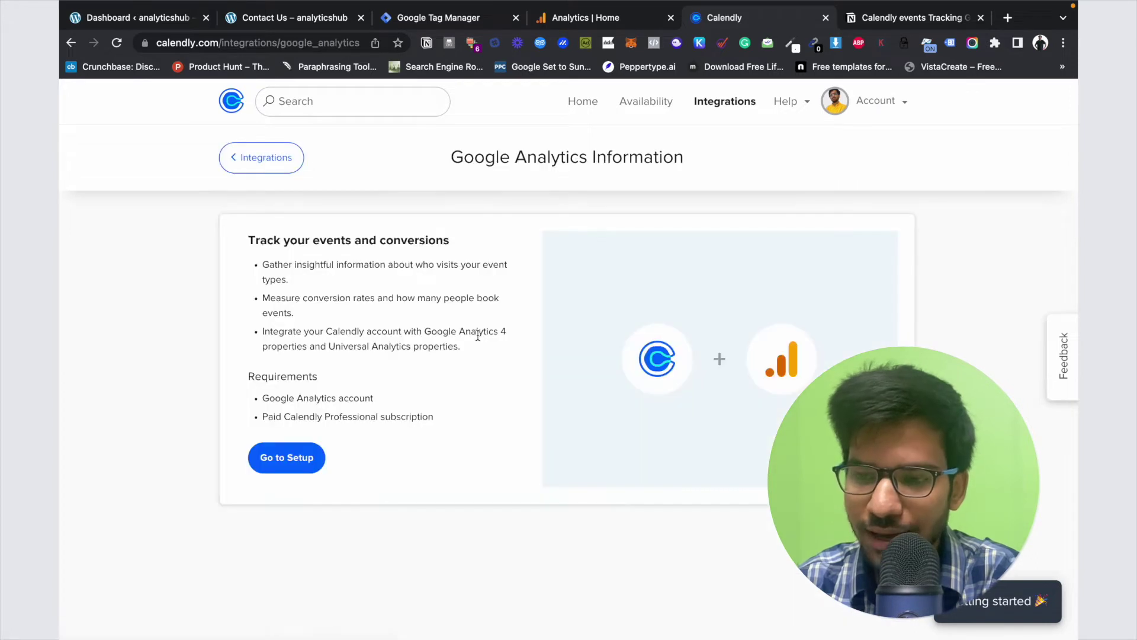
click(303, 463)
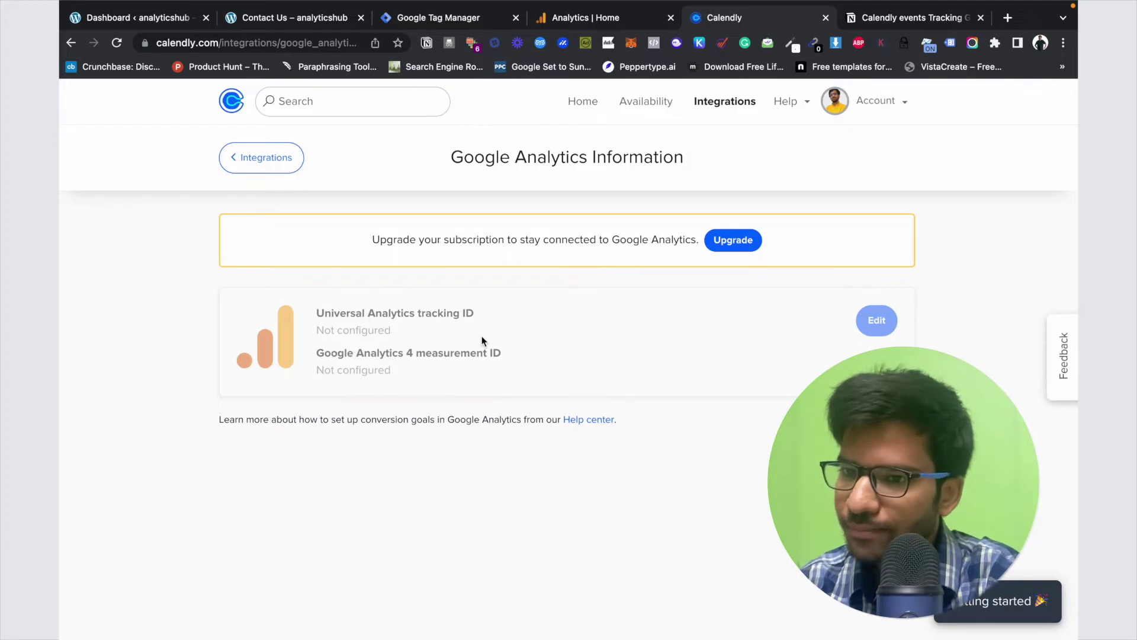
click(237, 101)
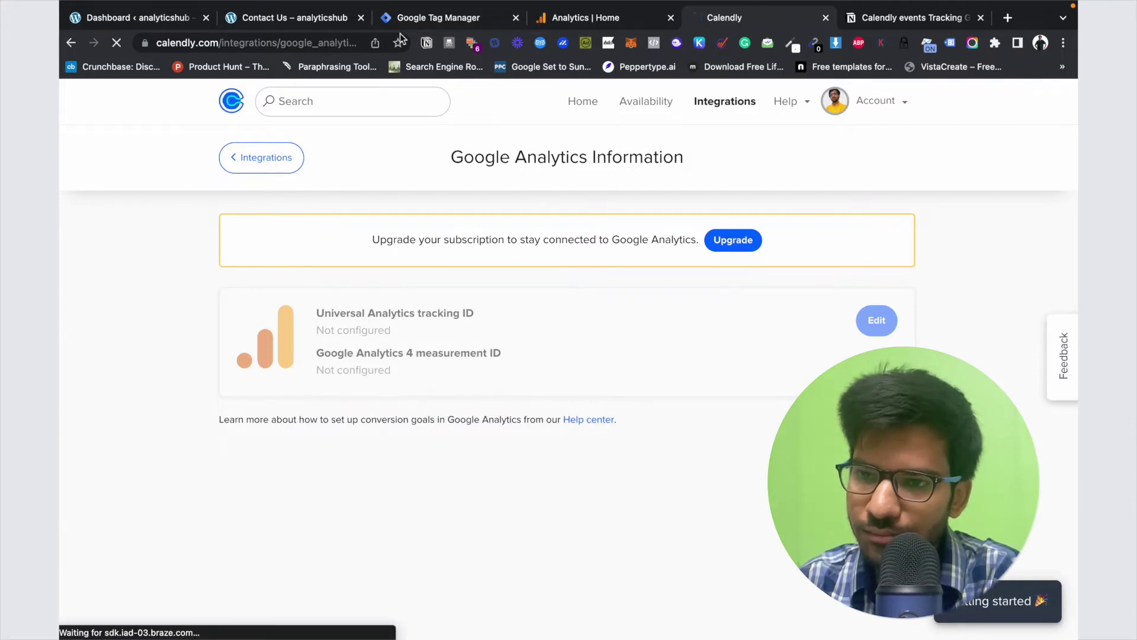
click(438, 18)
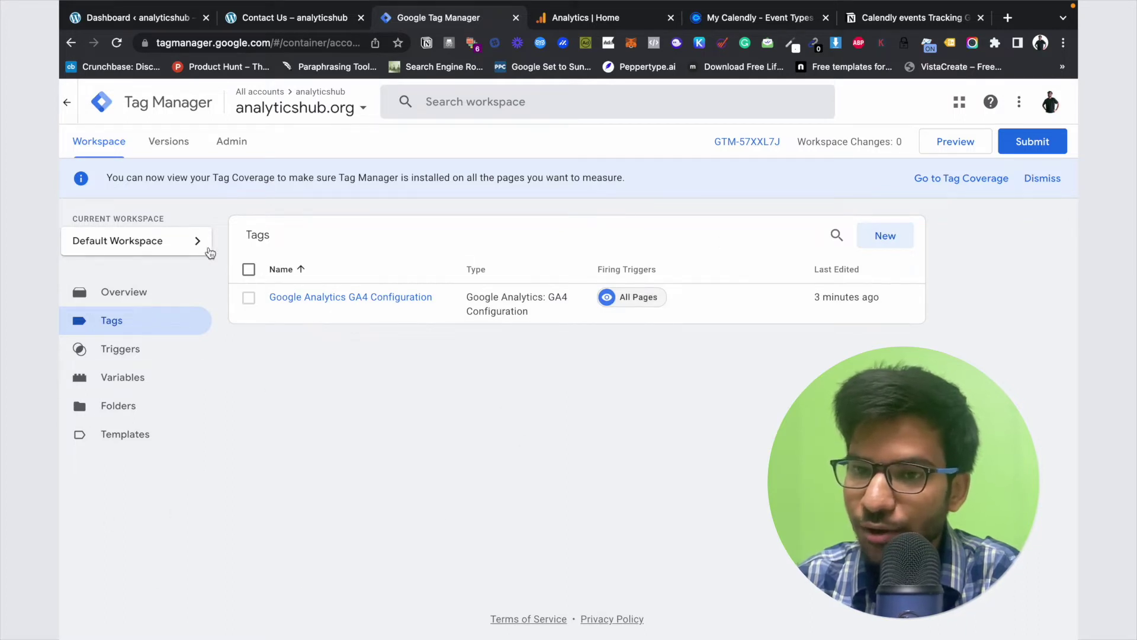
On the Contact Us page, confirm Tag Assistant detects the gtag and Tag Manager tags
click(307, 27)
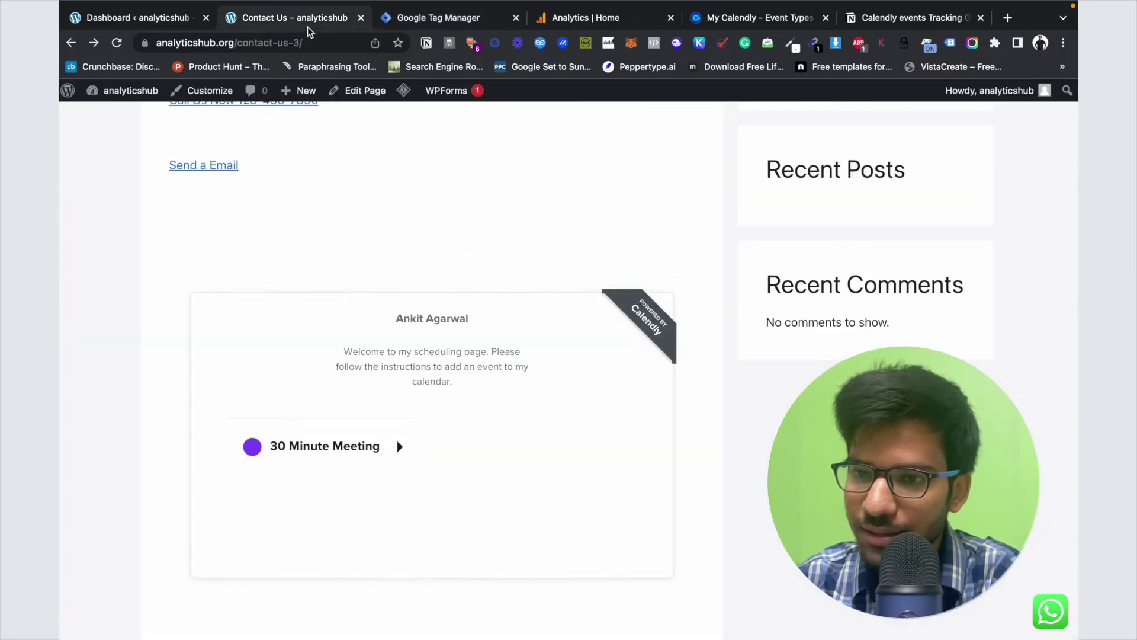
click(950, 42)
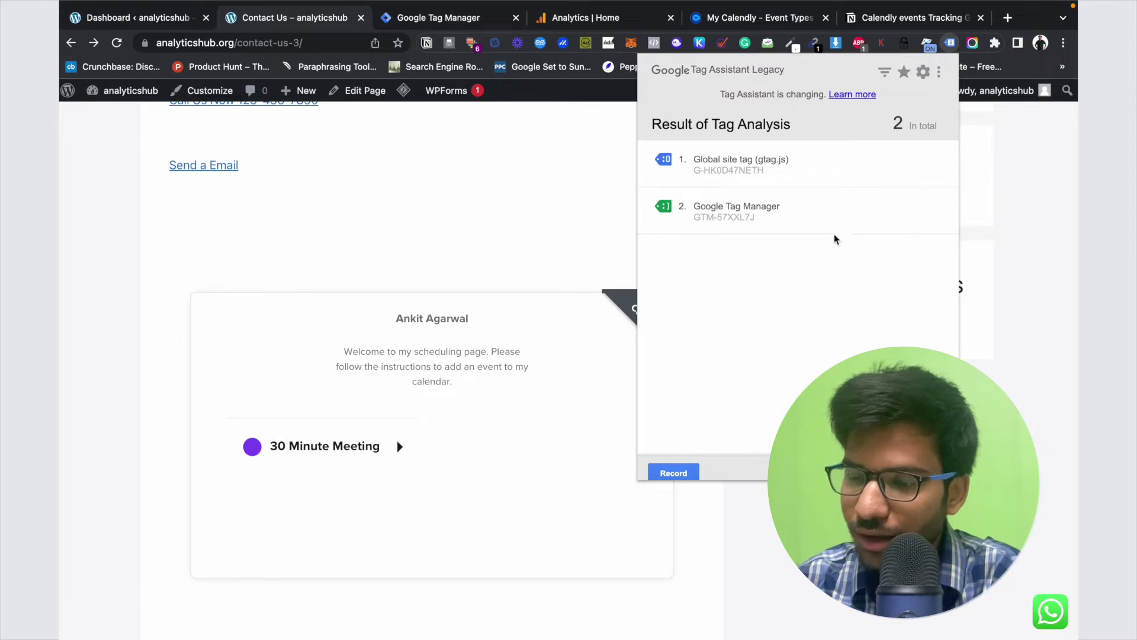
click(479, 183)
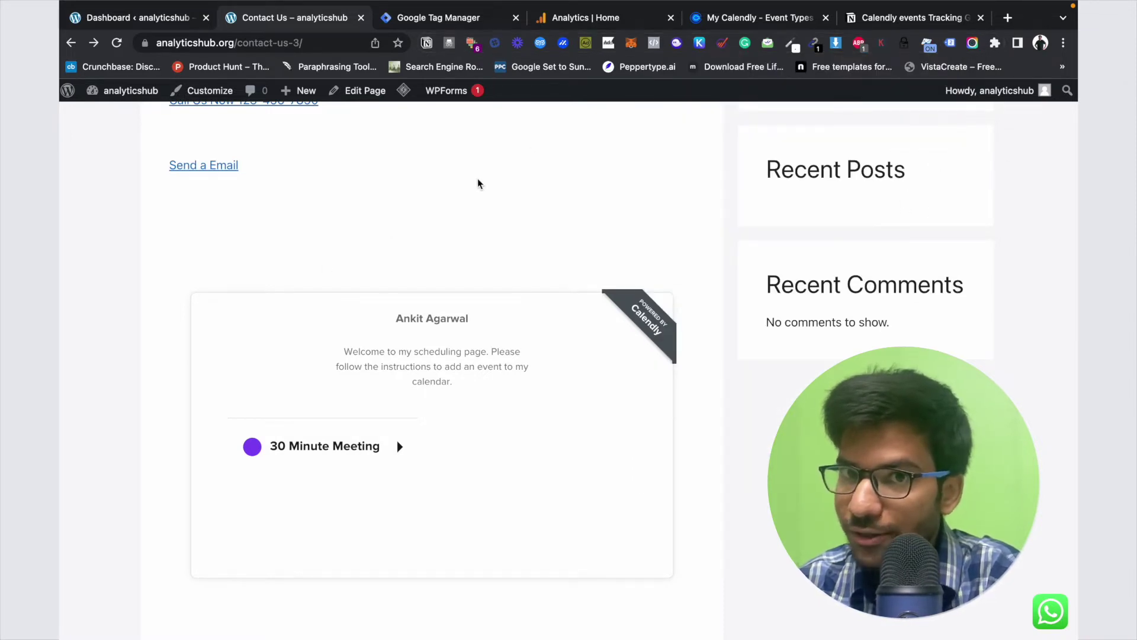
Open the 30 Minute Meeting's September 2022 calendar in the embedded Calendly widget
scroll(478, 183, up, 3)
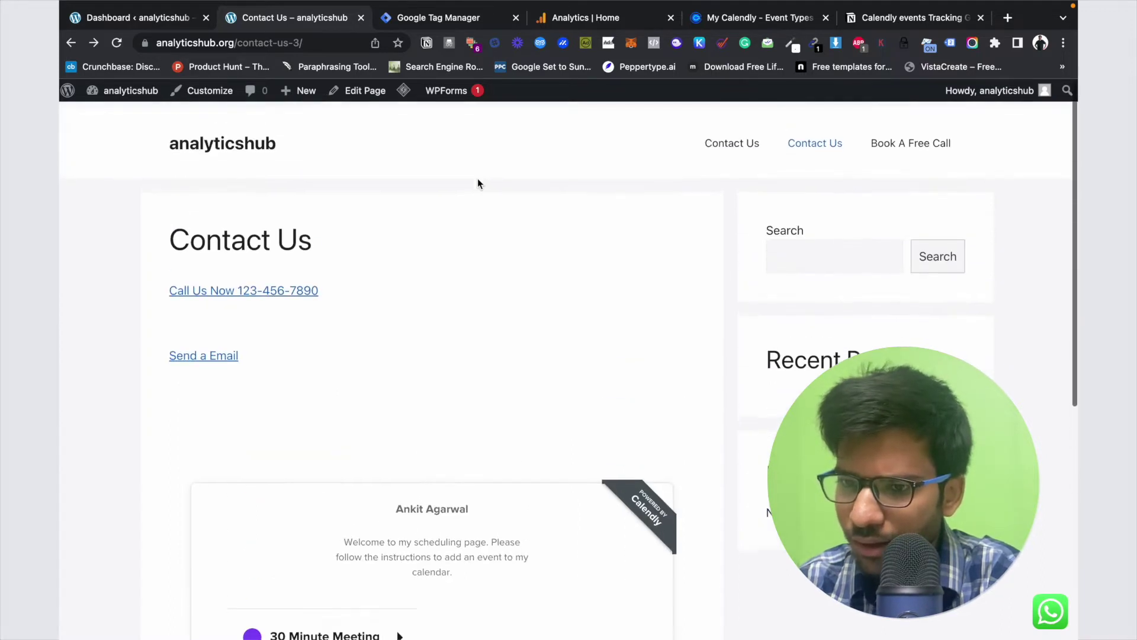
scroll(477, 183, down, 6)
scroll(495, 262, up, 2)
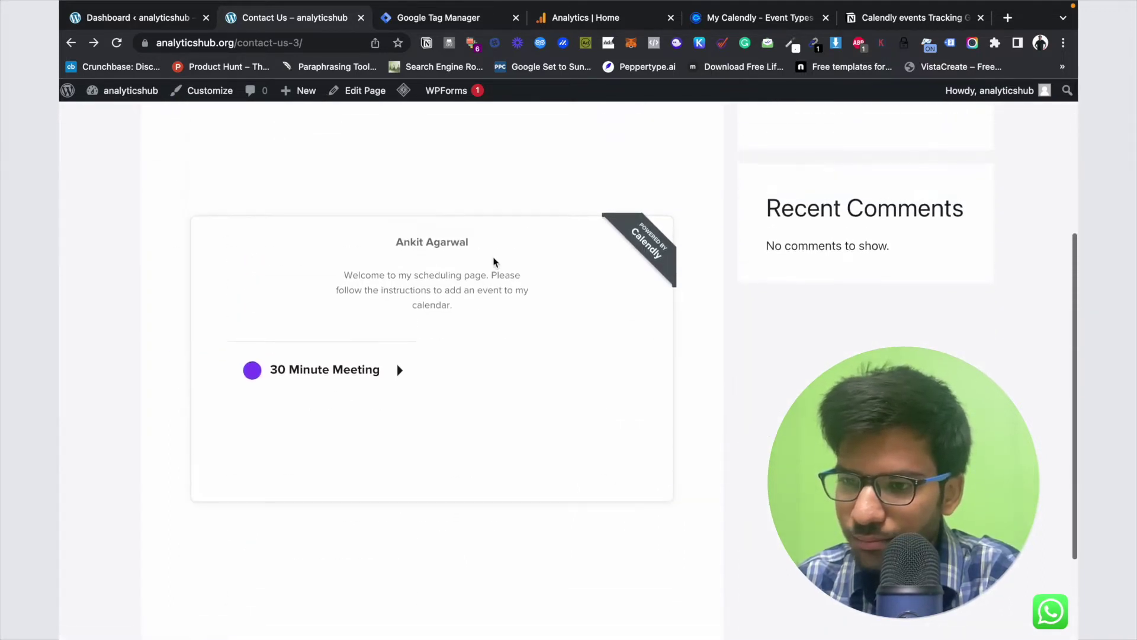
click(381, 369)
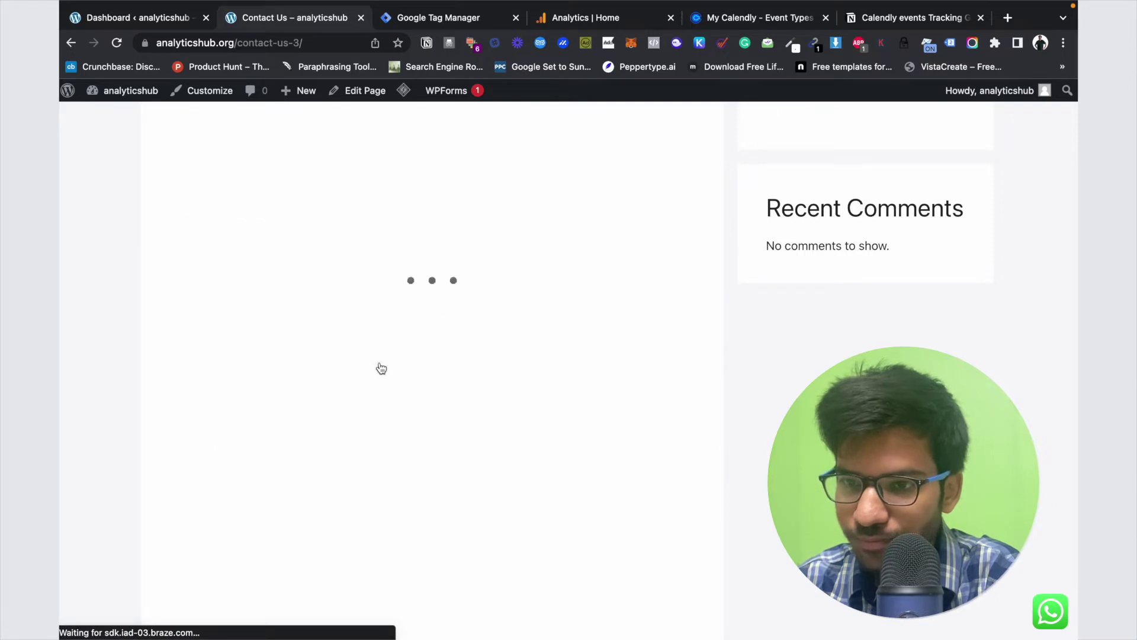
scroll(380, 368, down, 5)
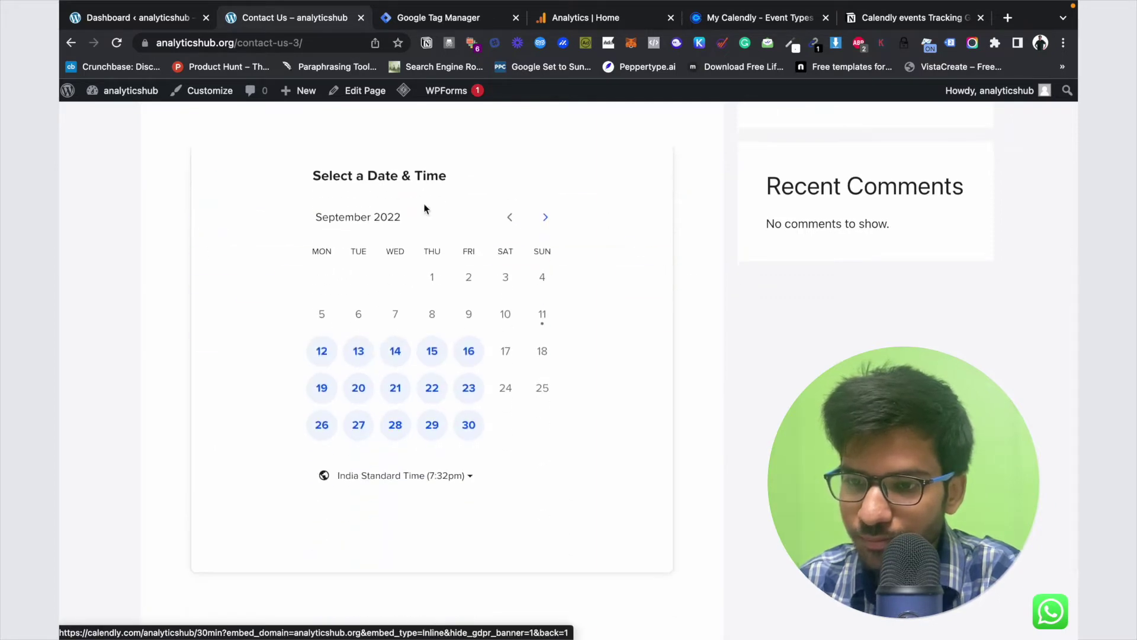
scroll(425, 208, down, 3)
scroll(424, 209, up, 7)
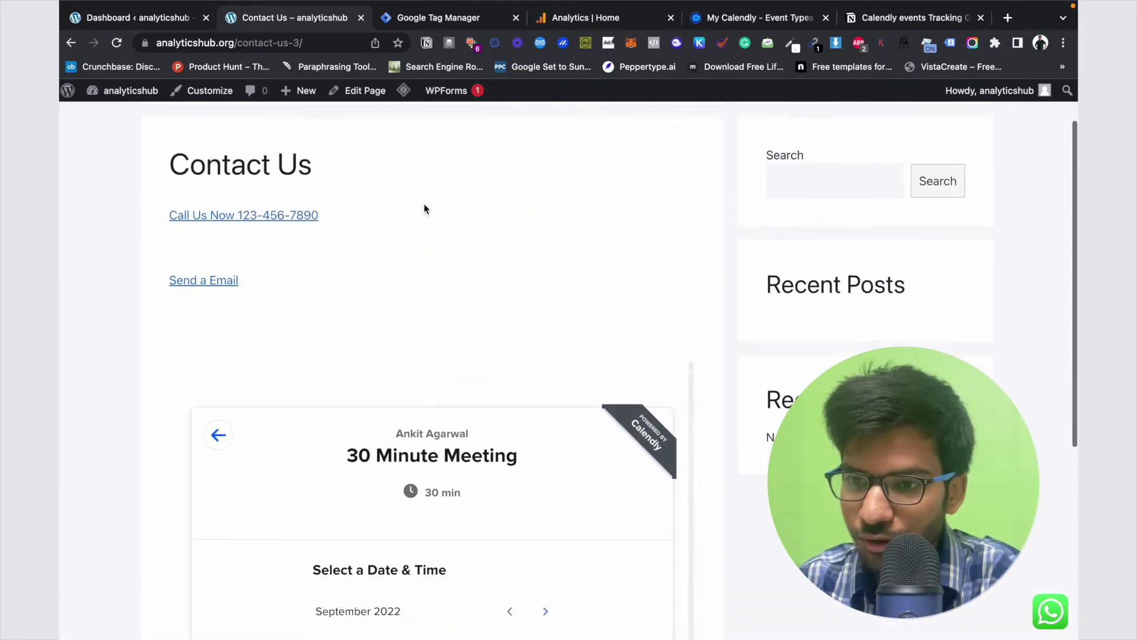
scroll(424, 208, down, 7)
scroll(424, 209, up, 4)
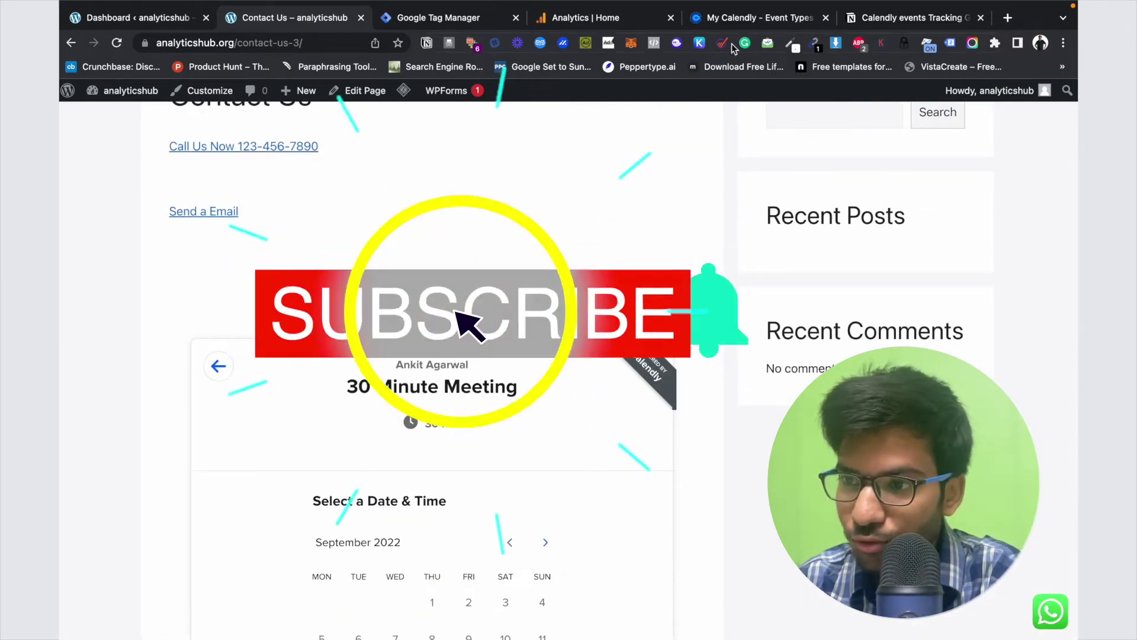
key(super+5)
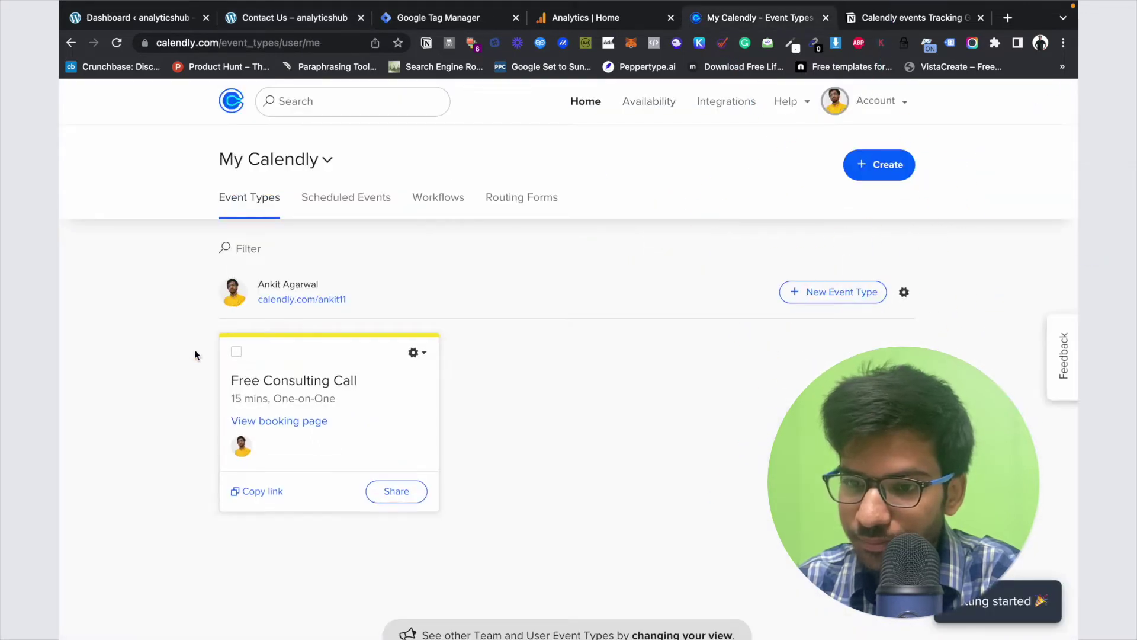
Get Calendly's Inline Embed code for the scheduling page via Add to Website
click(905, 292)
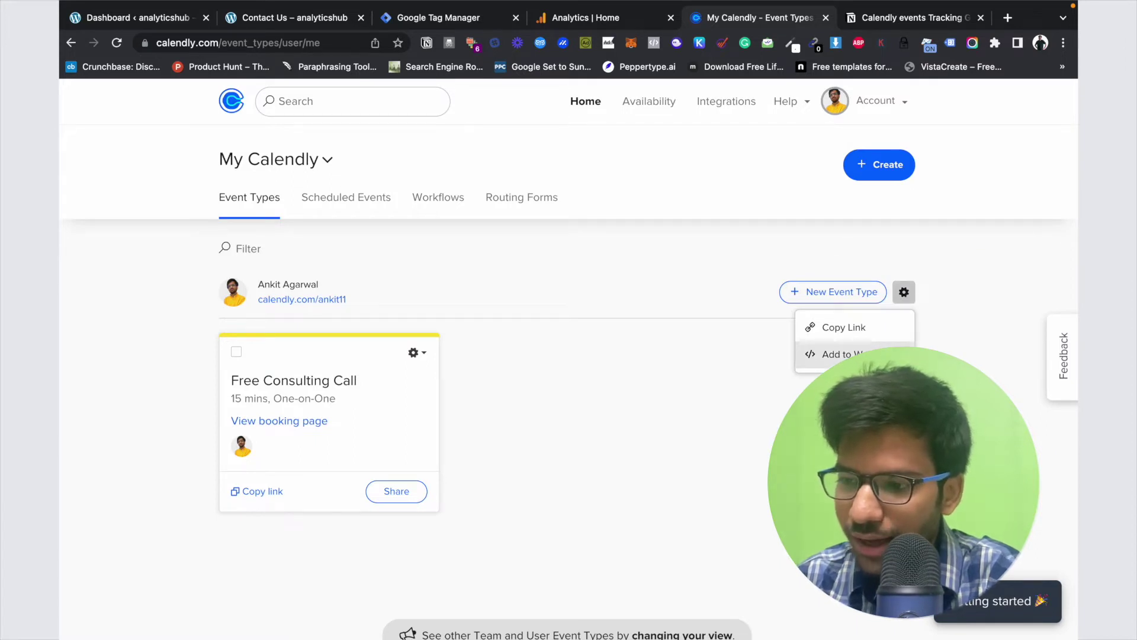
click(837, 353)
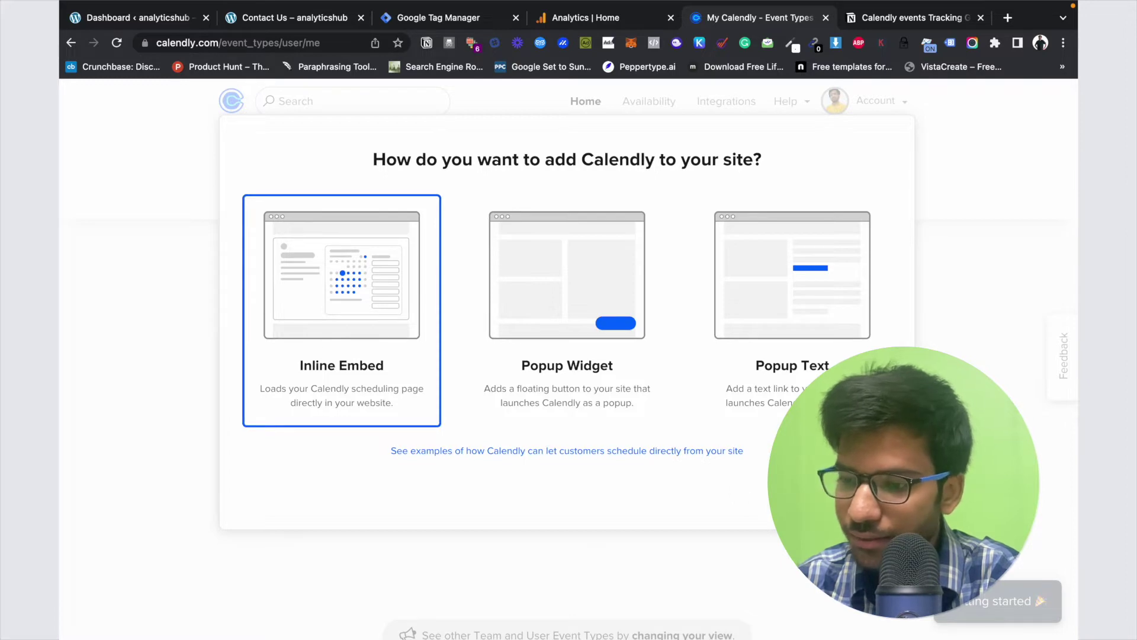
click(862, 501)
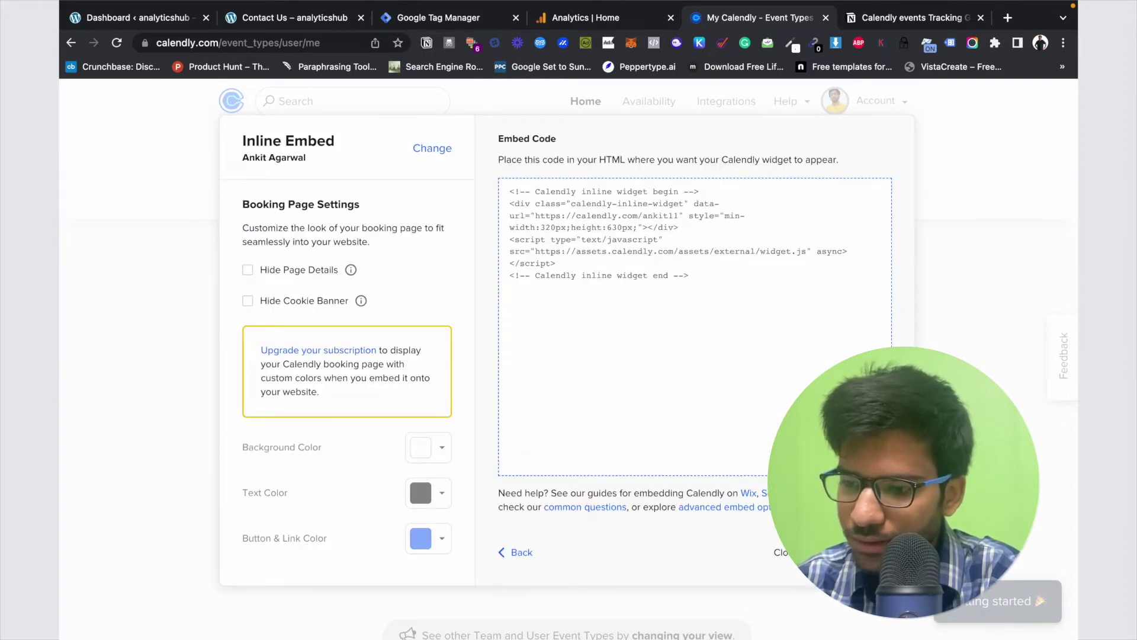
Go to the analyticshub.org Book A Free Call page
click(340, 21)
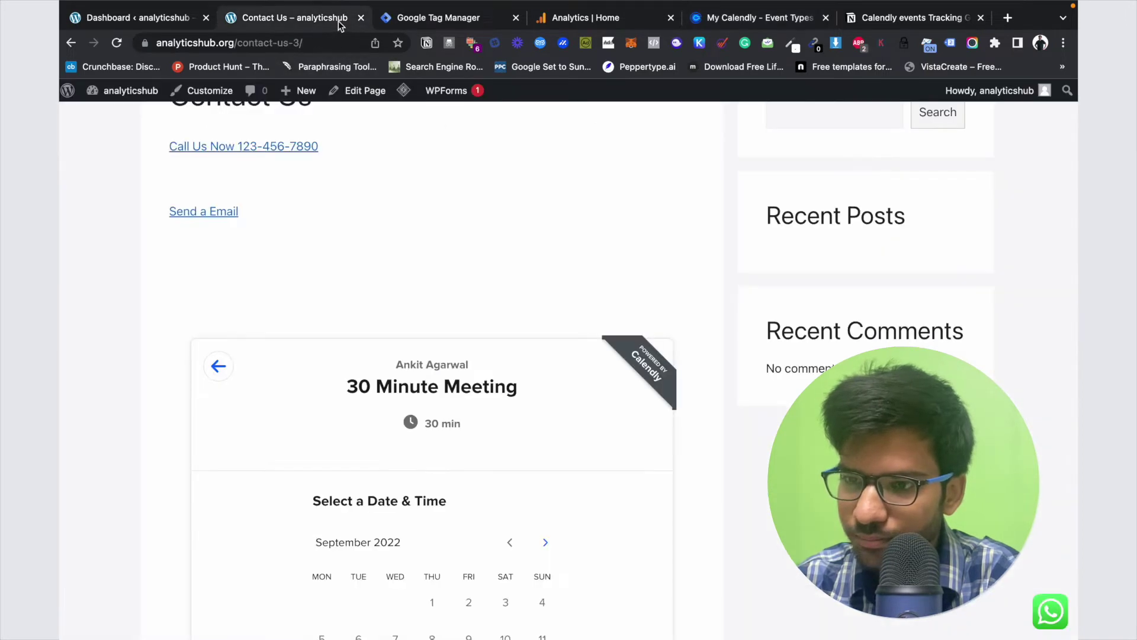
scroll(922, 140, up, 3)
click(928, 141)
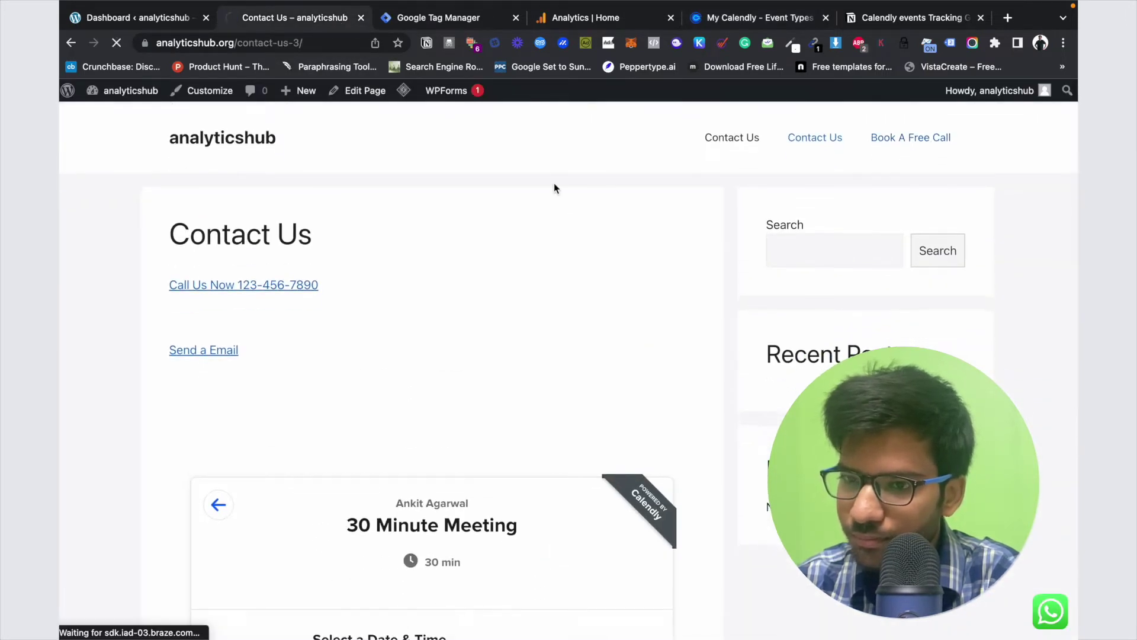
Add a Custom HTML block holding the Calendly inline embed code to Book A Free Call
click(359, 92)
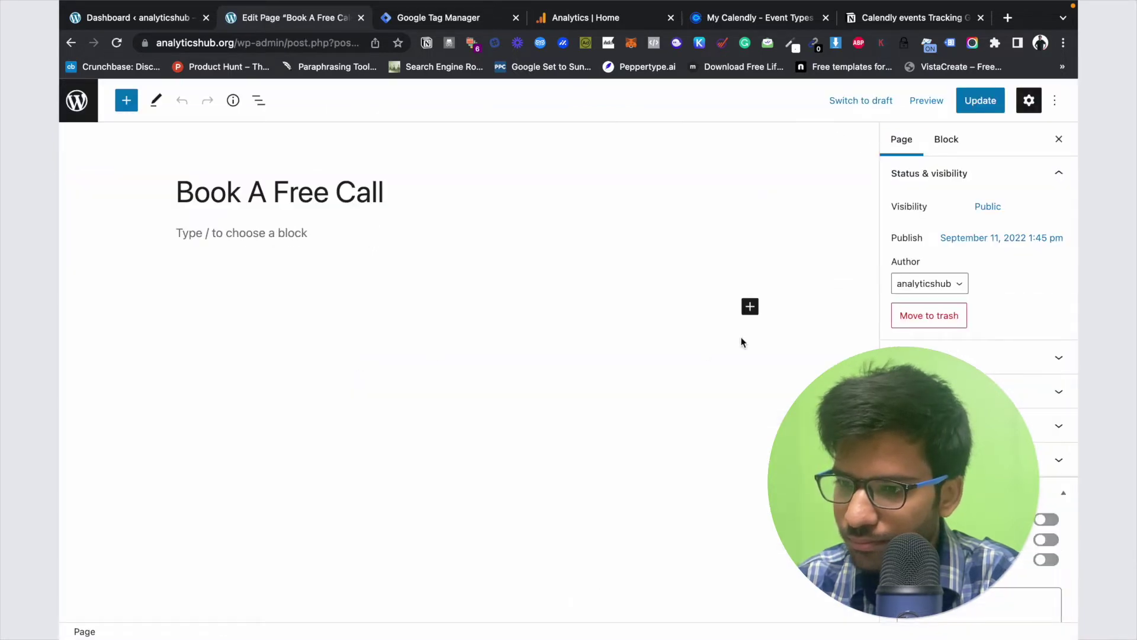
click(750, 306)
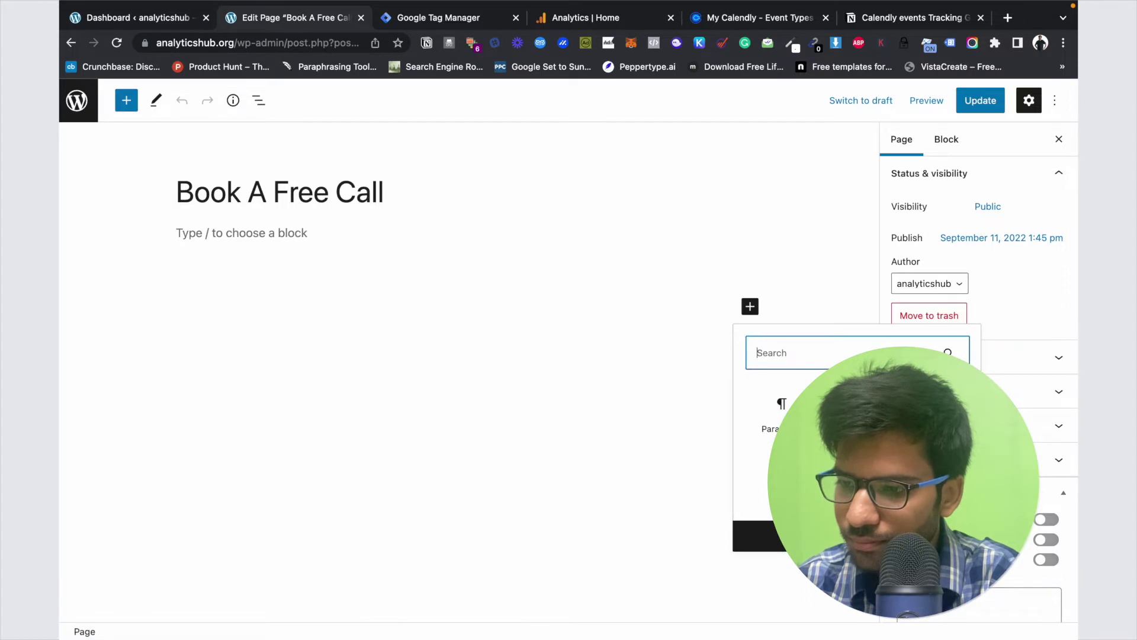
click(858, 415)
text(<!-- Calendly inline widget begin --> <div class="calendly-inline-widget" data-url="https://calendly.com/ankit11" style="min-width:320px;height:630px;"></div> <script type="text/javascript" src="https://assets.calendly.com/assets/external/widget.js" async></script> <!-- Calendly inline widget end -->)
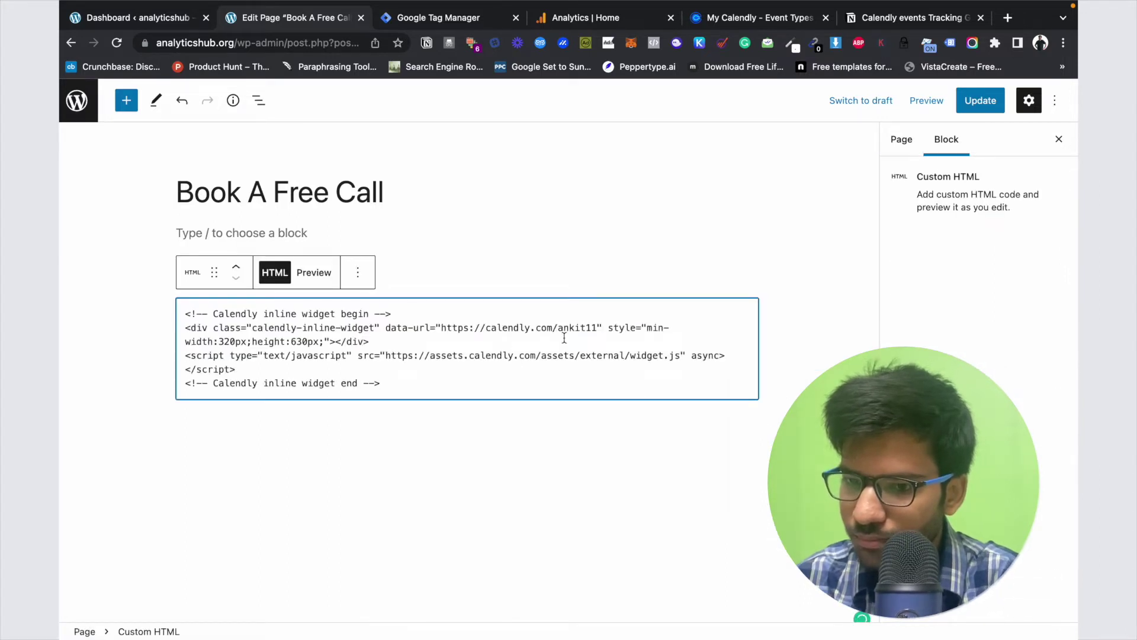
click(314, 273)
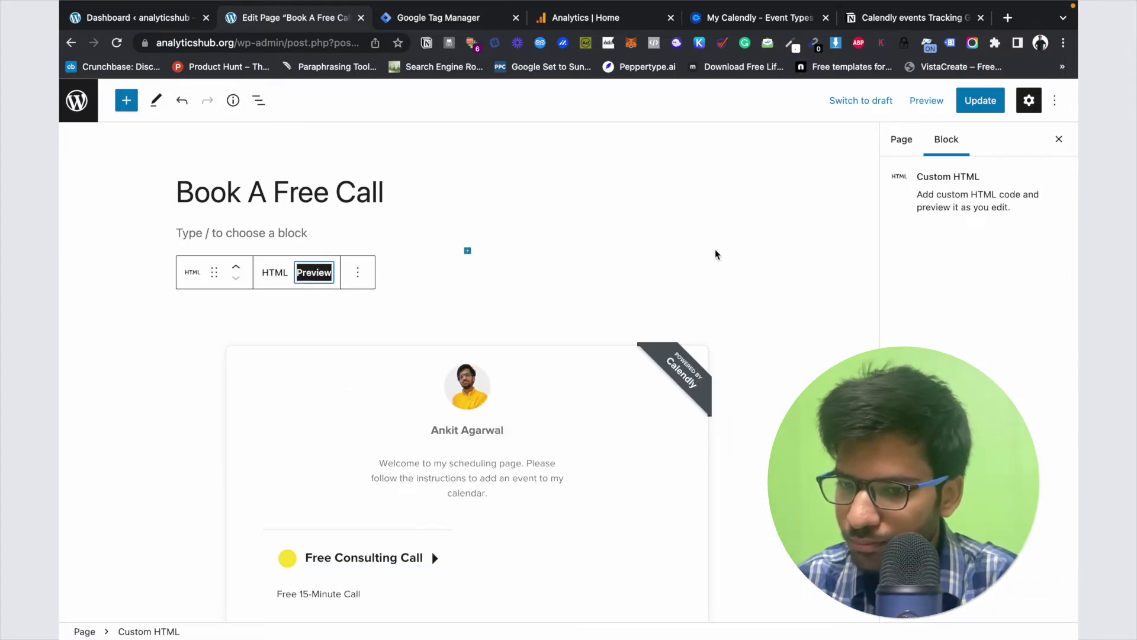
Update the Book A Free Call page and preview it in a new tab
scroll(566, 284, down, 1)
click(995, 111)
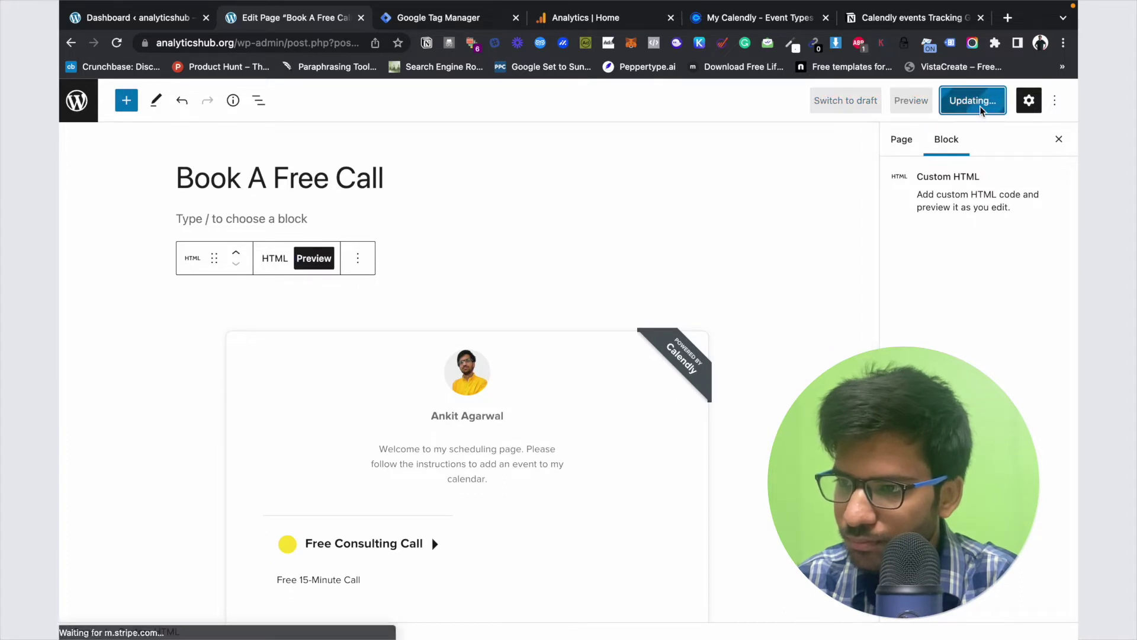
click(924, 100)
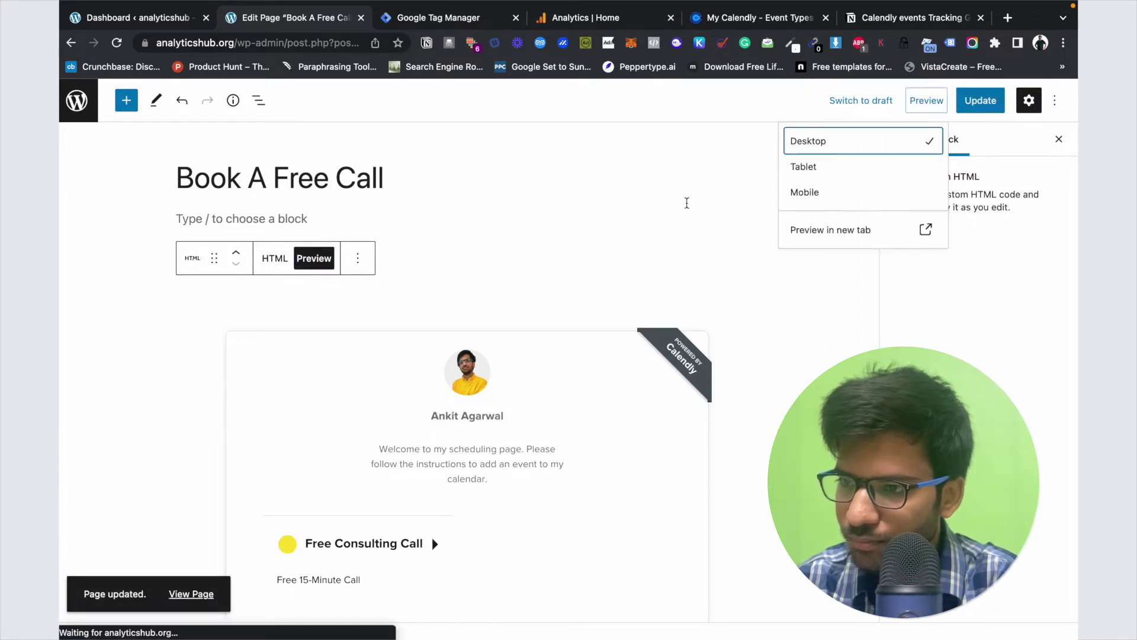
click(803, 229)
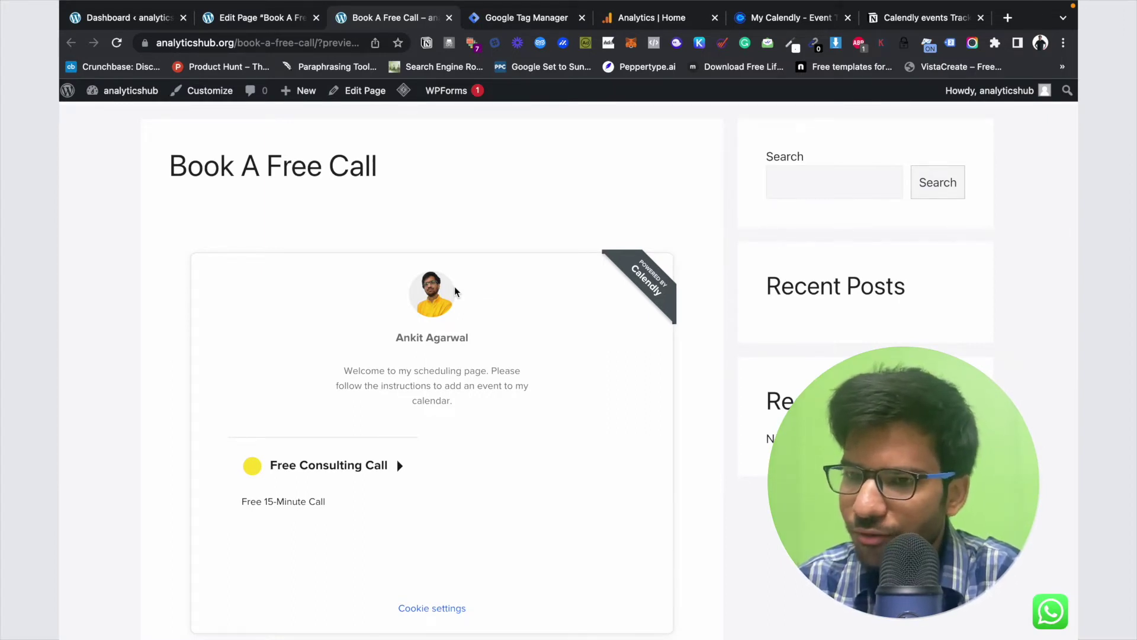
Scroll the previewed Book A Free Call page to confirm the Calendly scheduler appears
scroll(455, 290, down, 2)
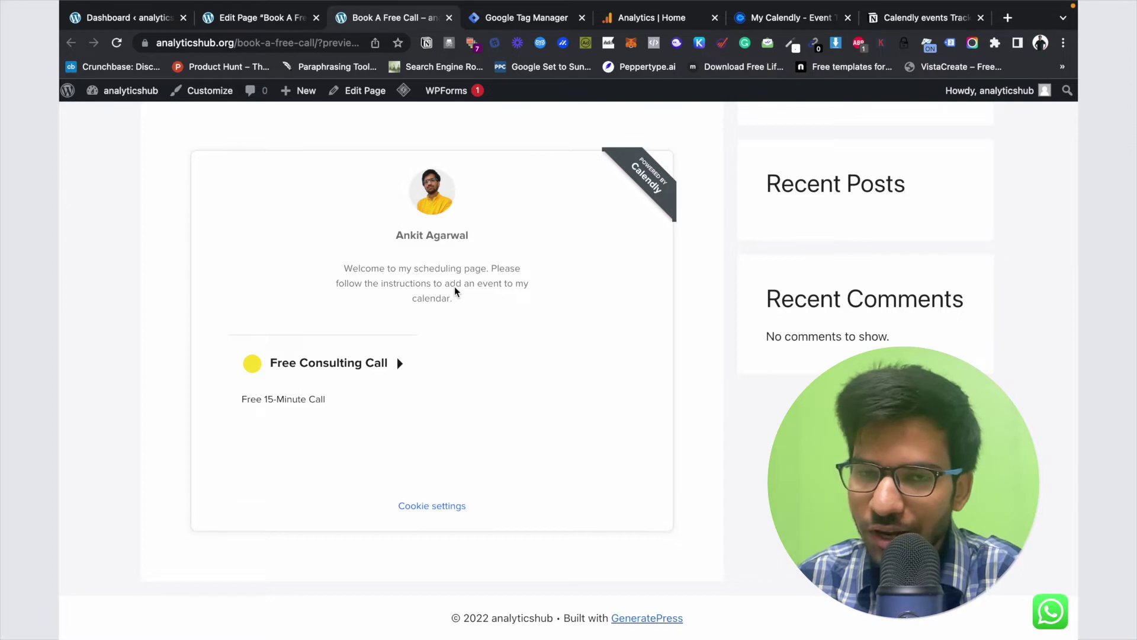
scroll(454, 286, up, 3)
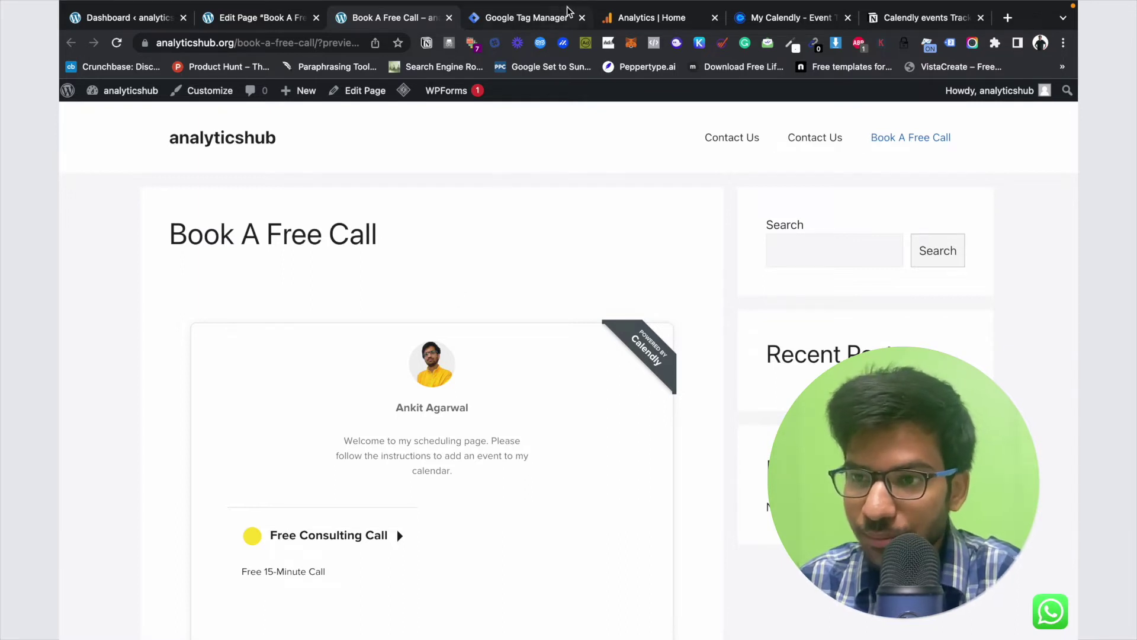
click(525, 23)
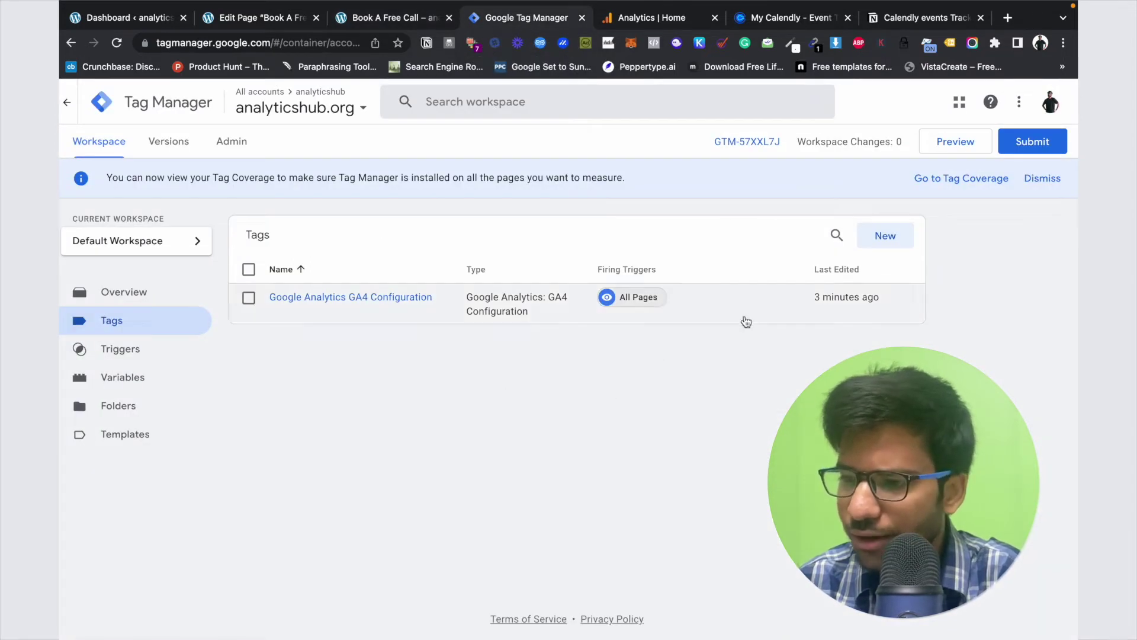
Create a new tag of type Custom HTML
click(887, 237)
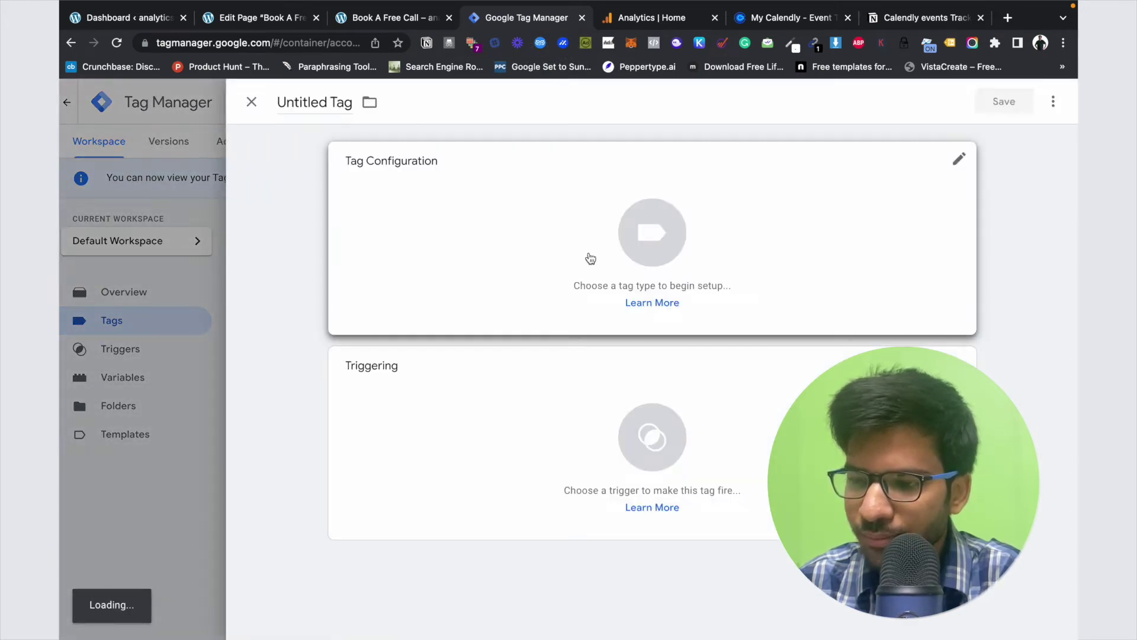
click(590, 257)
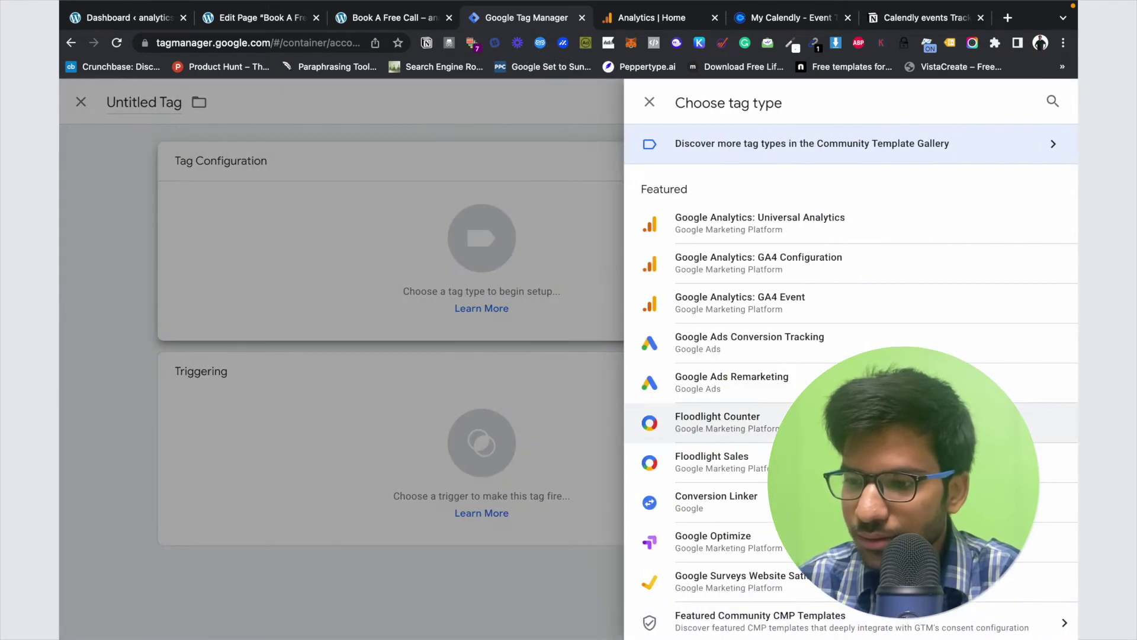
scroll(771, 520, down, 3)
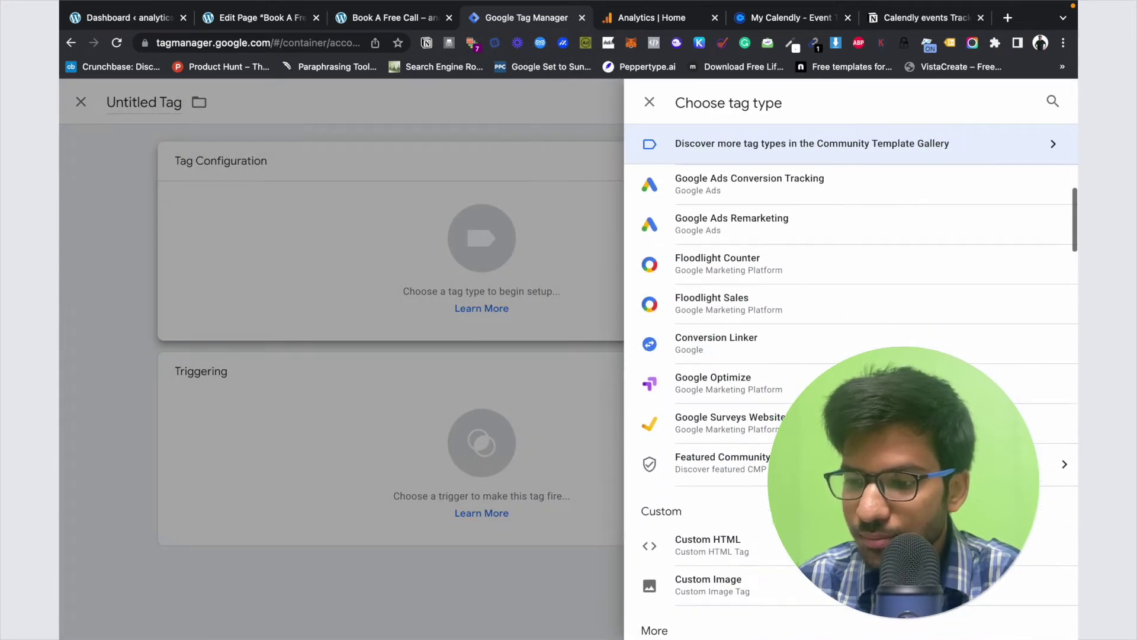
click(743, 559)
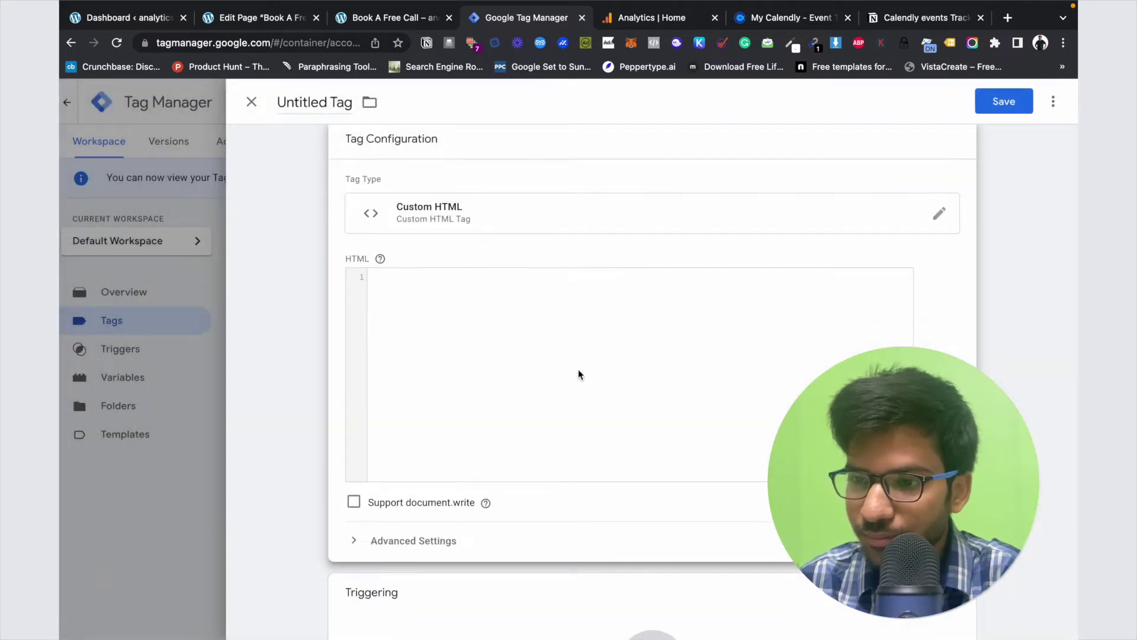
Paste the Calendly tracking script from the notes page into the tag's HTML
click(903, 18)
scroll(542, 393, down, 3)
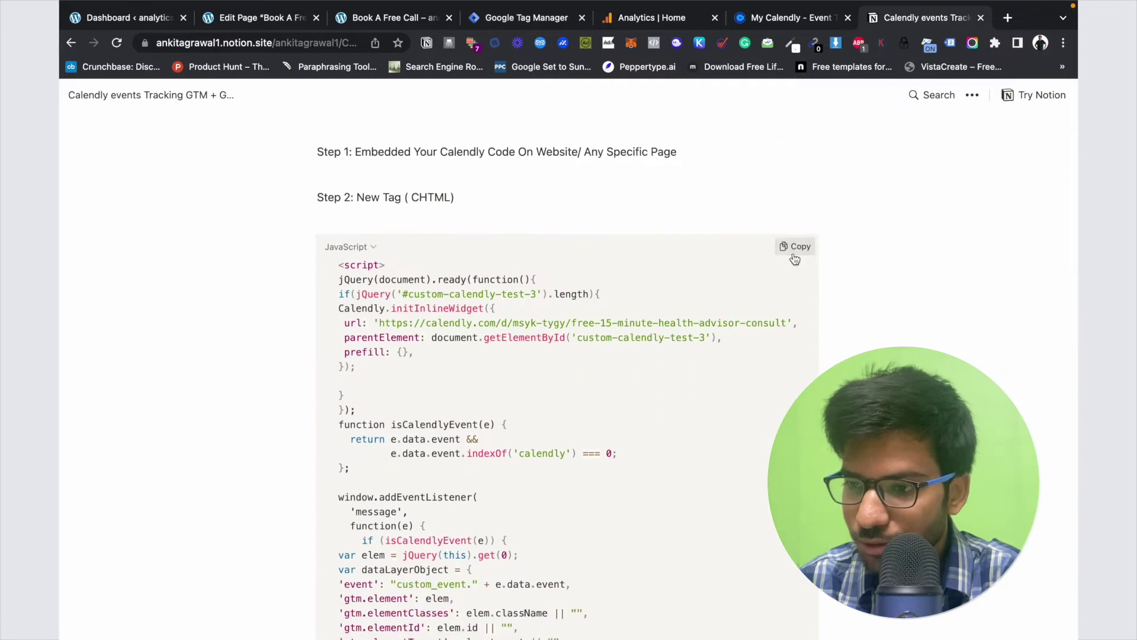
click(794, 249)
click(523, 19)
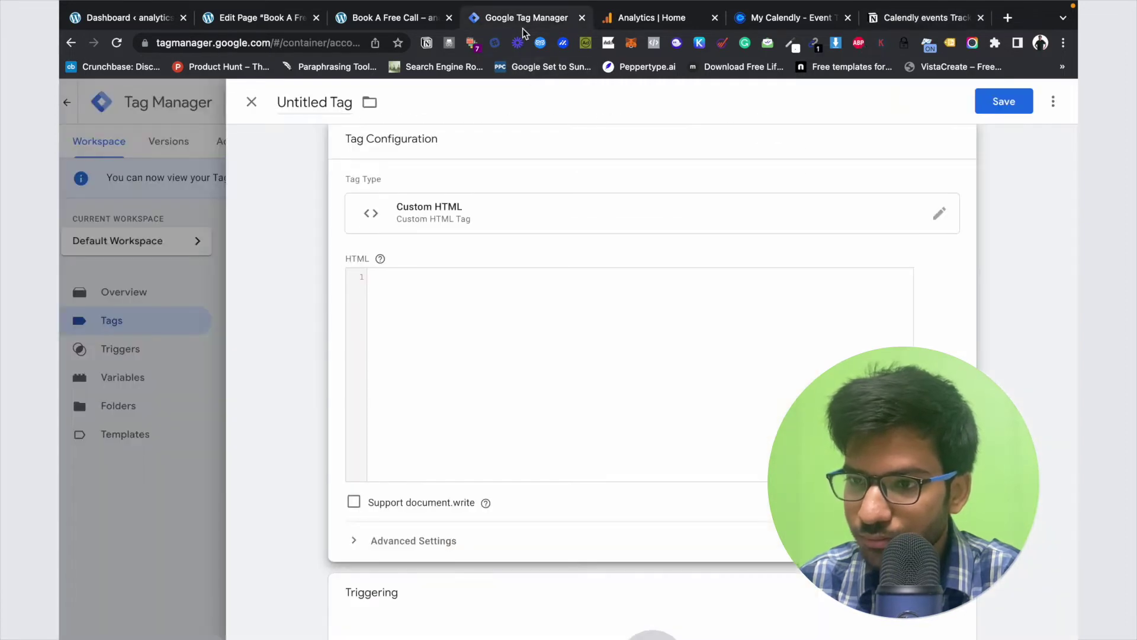
click(465, 301)
key(ctrl+v)
scroll(465, 296, up, 10)
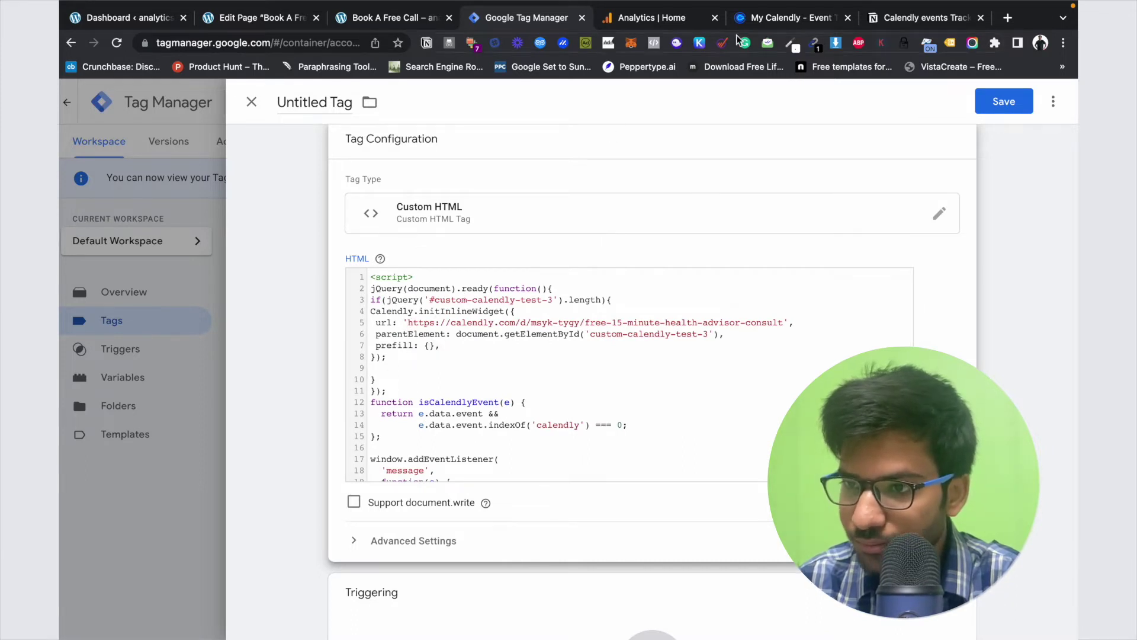
Replace the script's old Calendly URL with the Free Consulting Call booking link
click(791, 17)
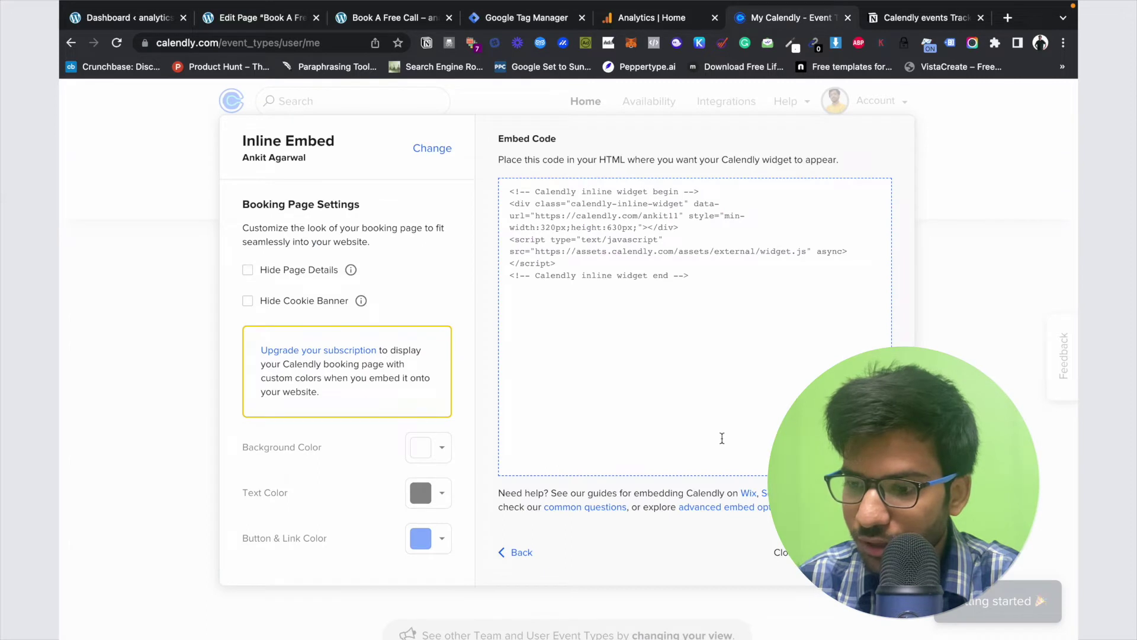
click(780, 552)
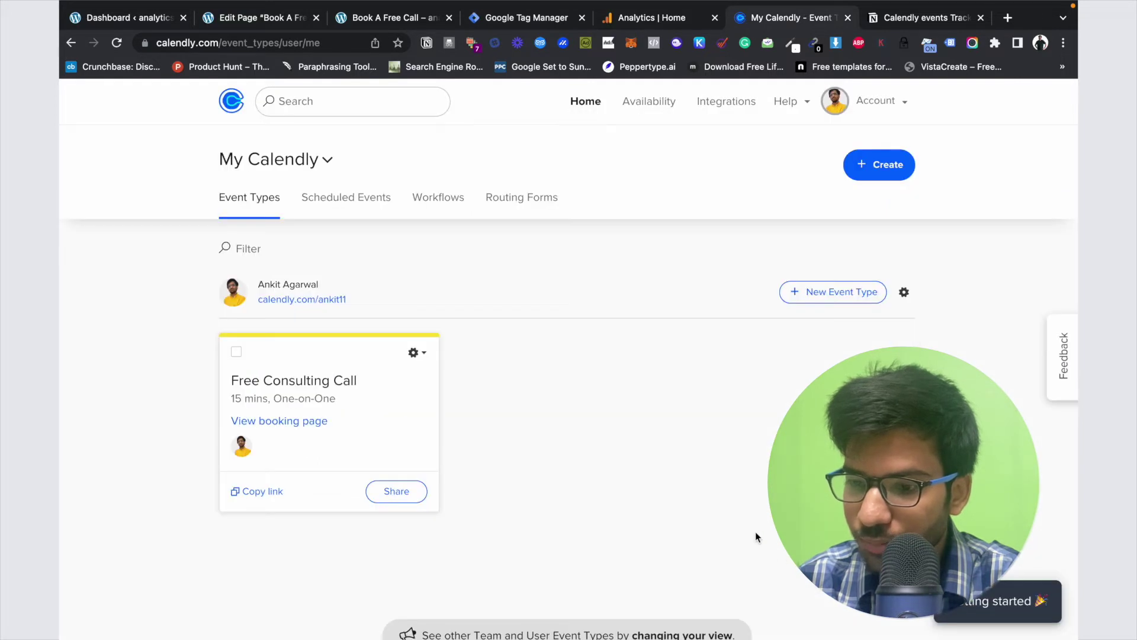
click(273, 495)
click(647, 17)
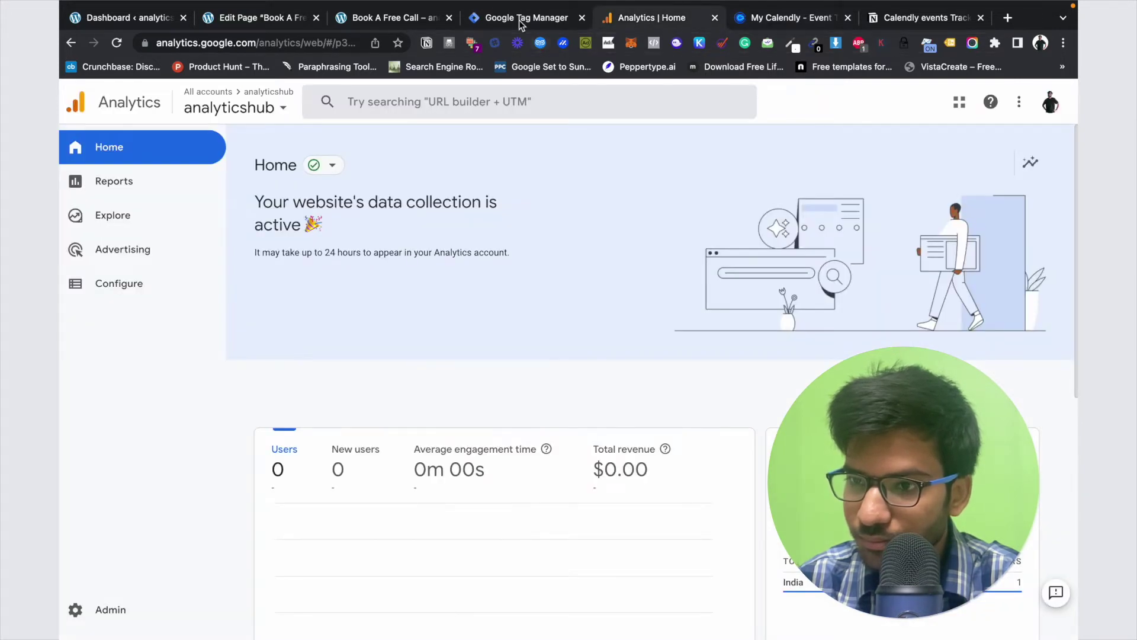
click(520, 24)
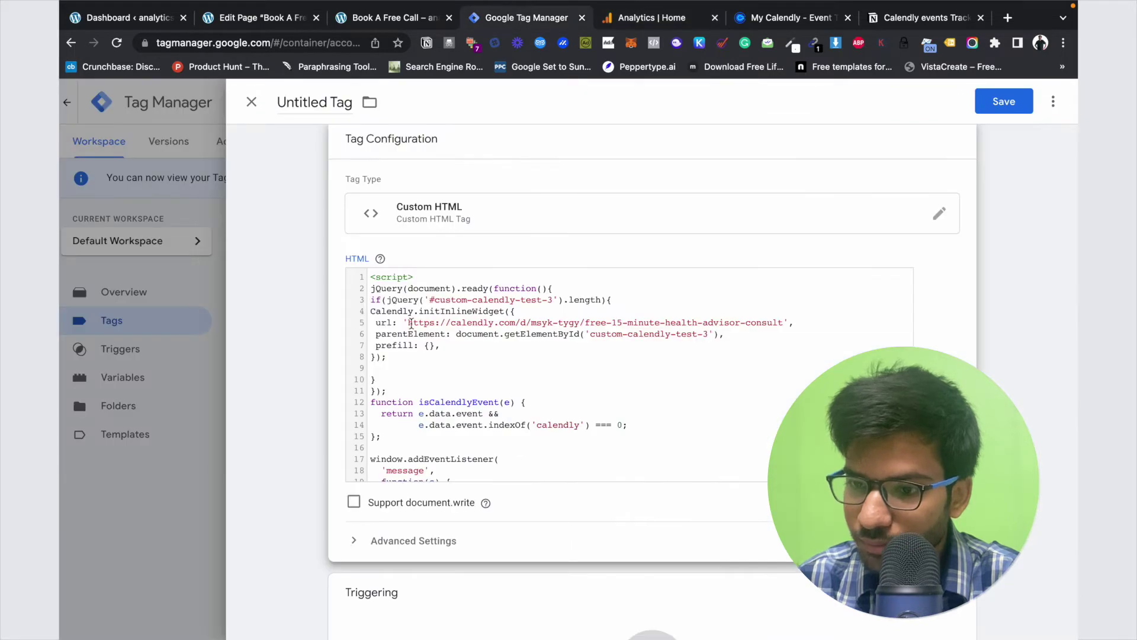
drag(410, 323, 781, 322)
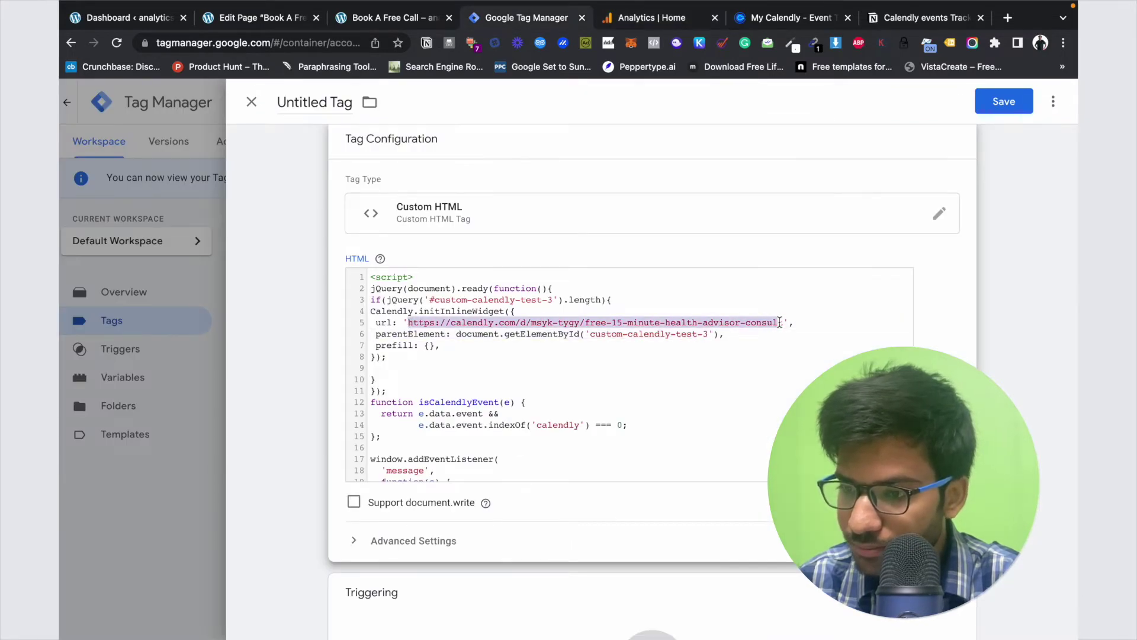
key(BackSpace)
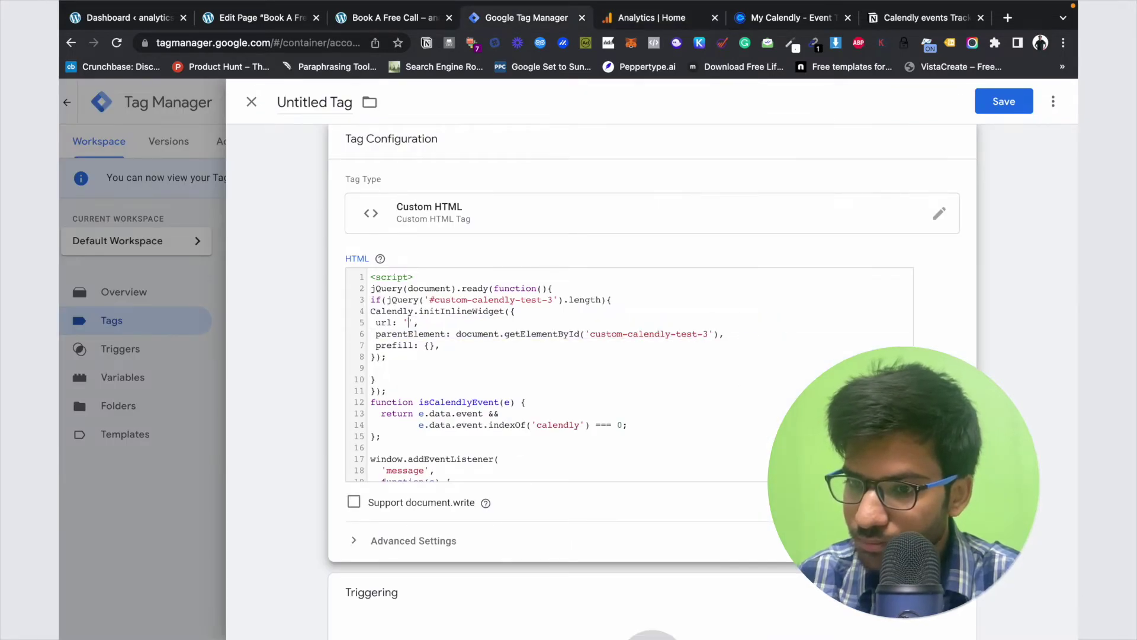
key(super+v)
Enable Support document.write and set the tag to fire on All Pages
scroll(787, 348, down, 5)
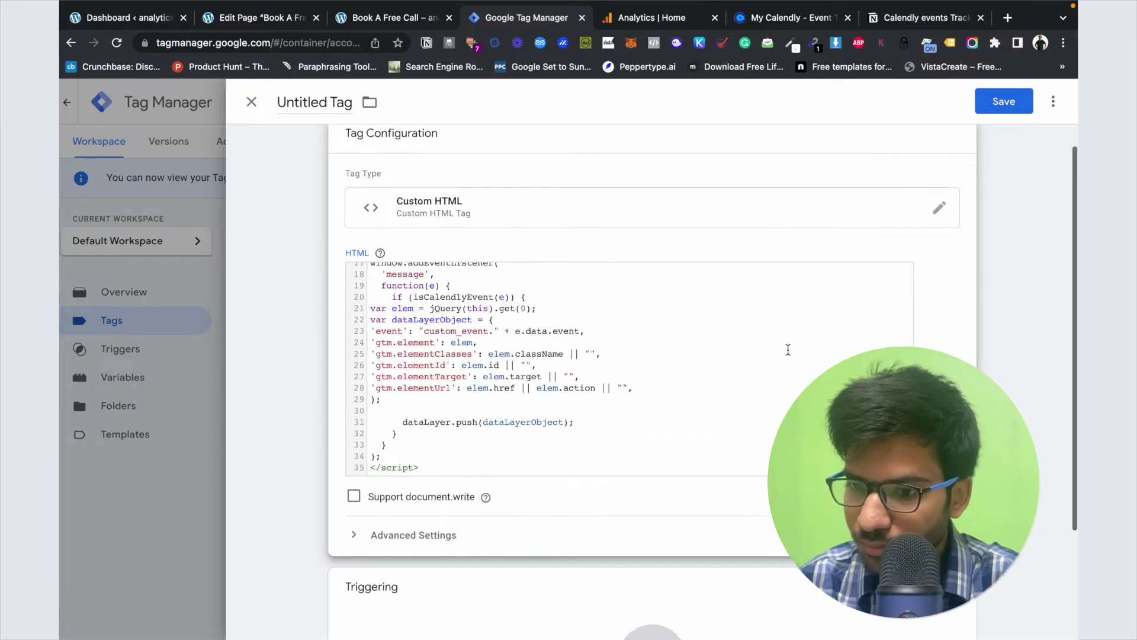
scroll(650, 504, down, 2)
scroll(650, 504, down, 1)
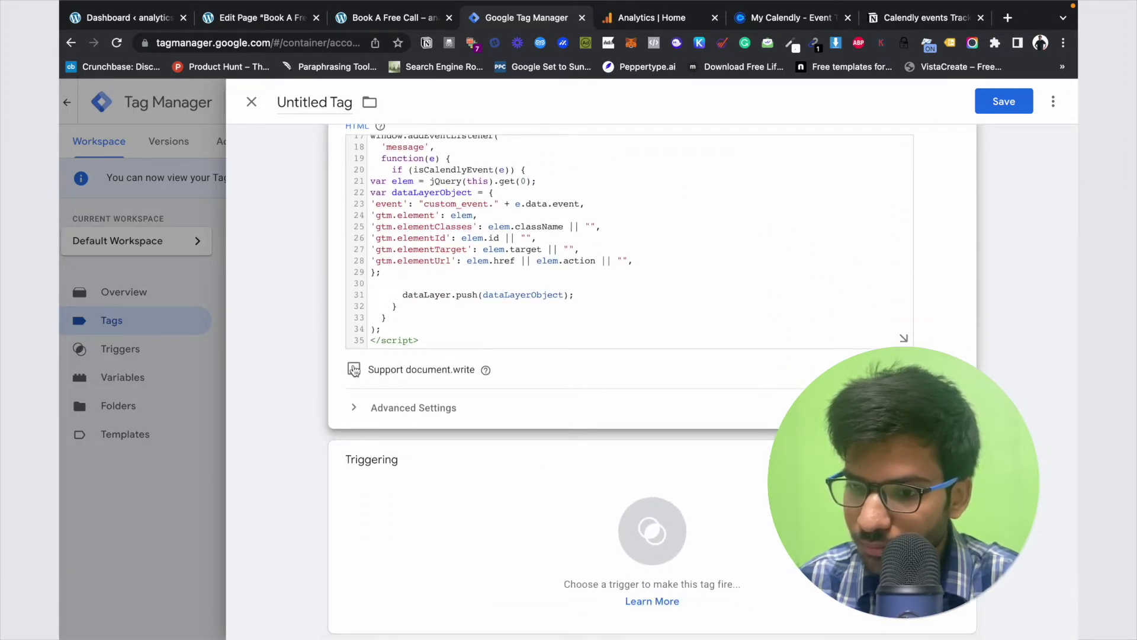
click(354, 371)
click(530, 601)
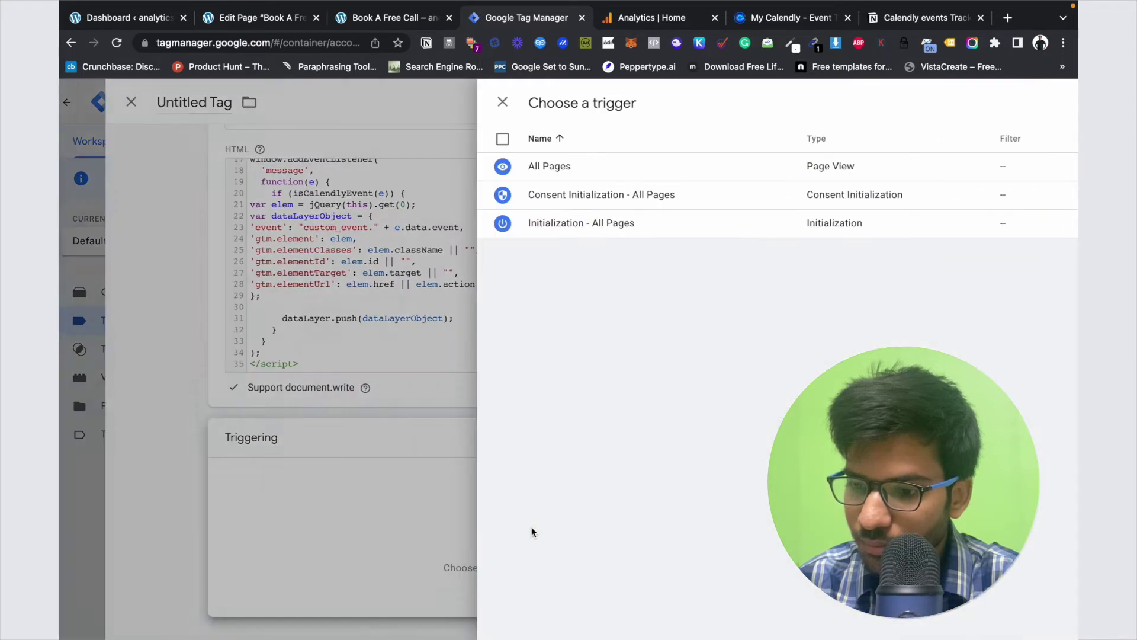
click(353, 171)
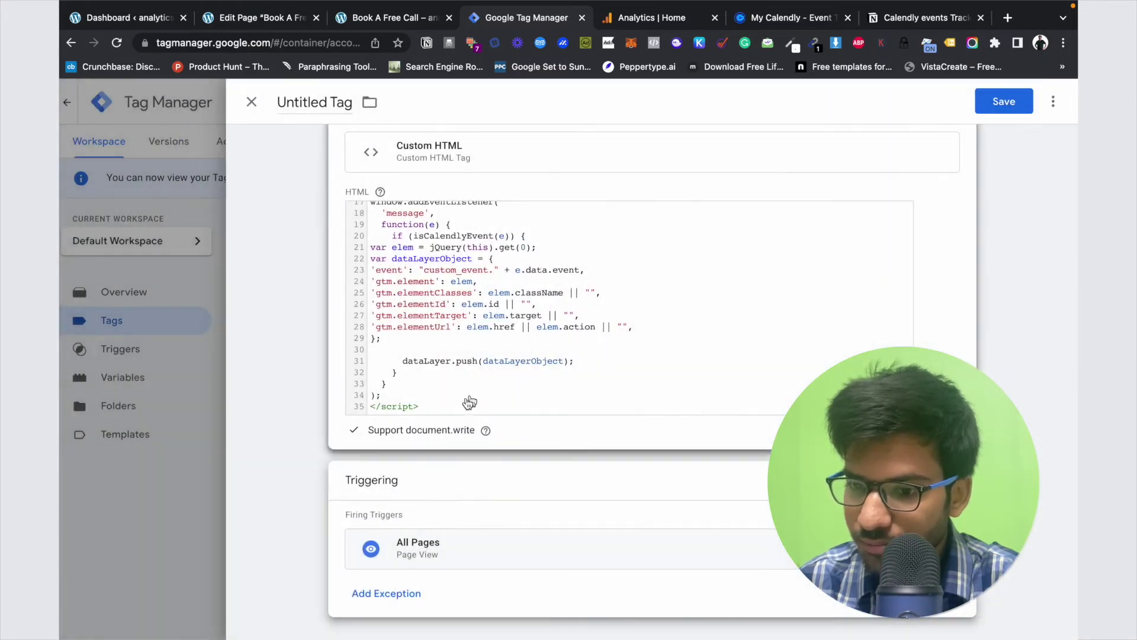
Rename the tag to 'CA- chtml' and save it
scroll(598, 178, up, 1)
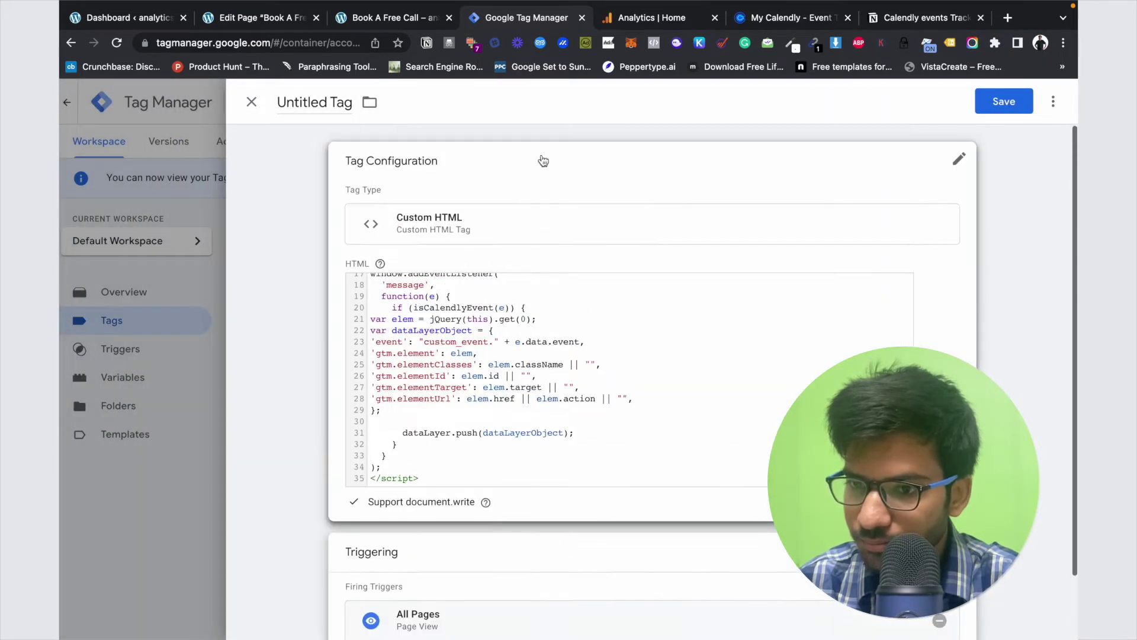
click(334, 95)
key(BackSpace)
text(CA- chtml)
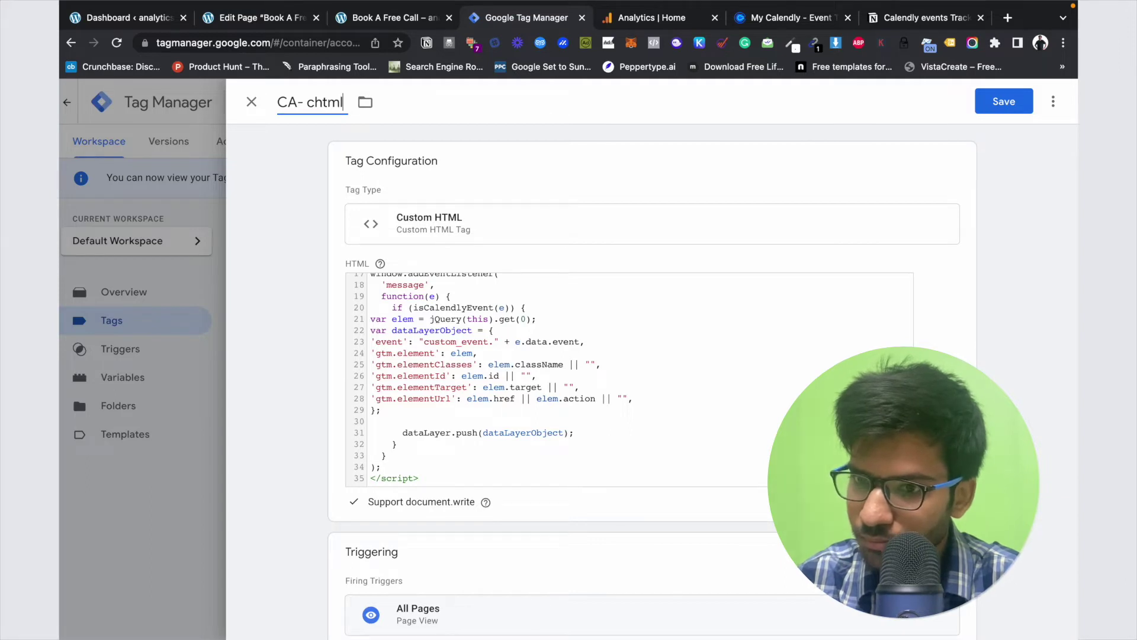
click(1006, 101)
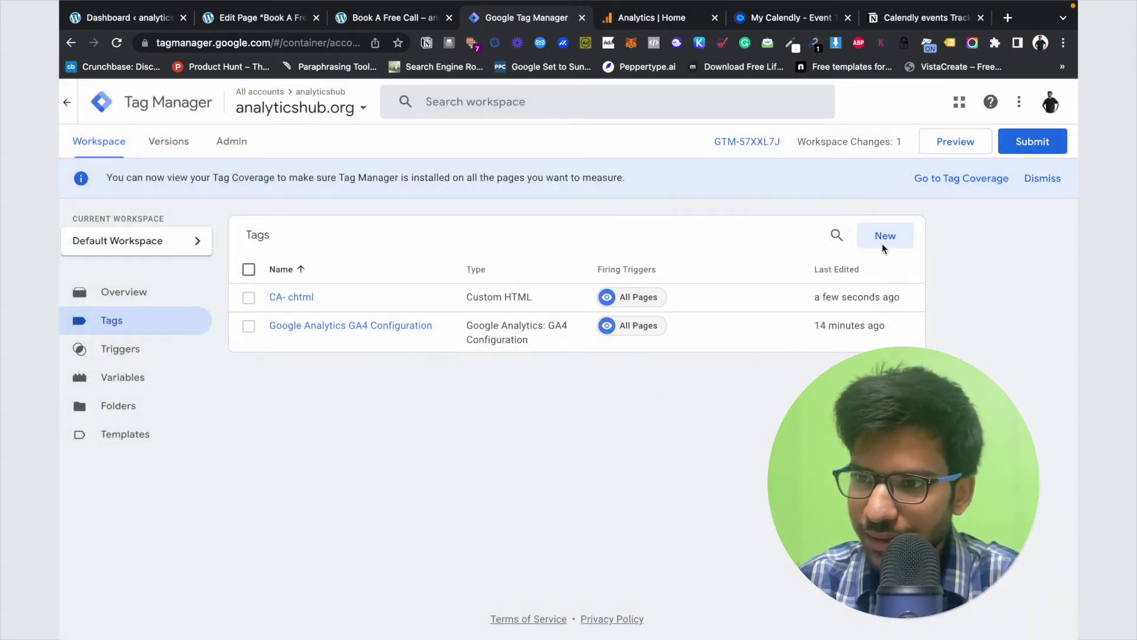
Start preview mode and connect Tag Assistant to the Book A Free Call page URL
click(945, 141)
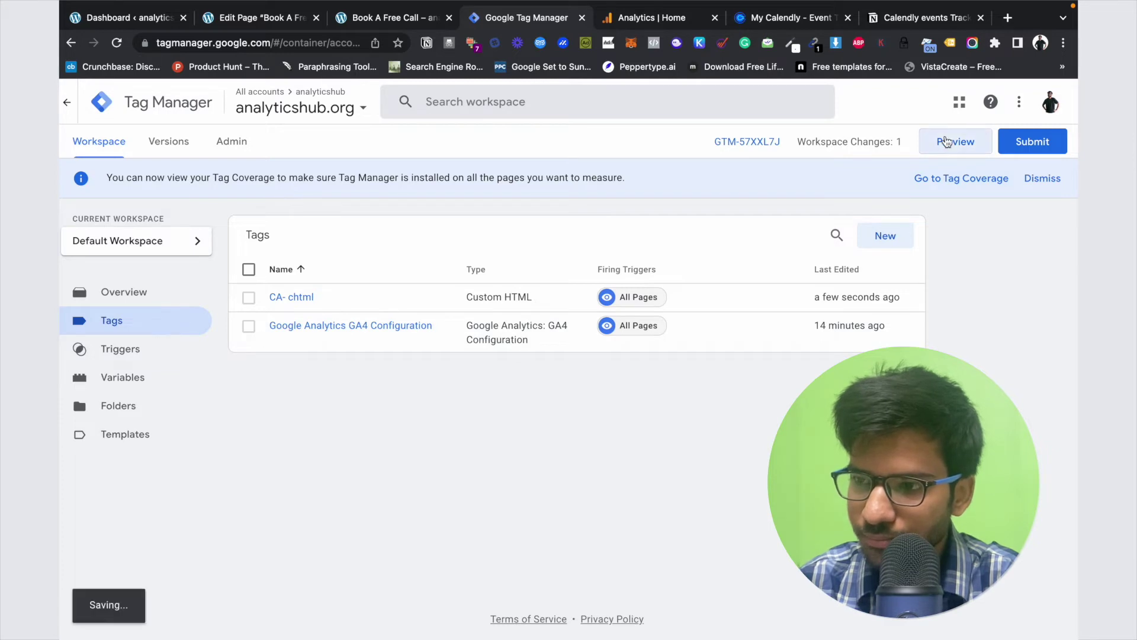
click(364, 23)
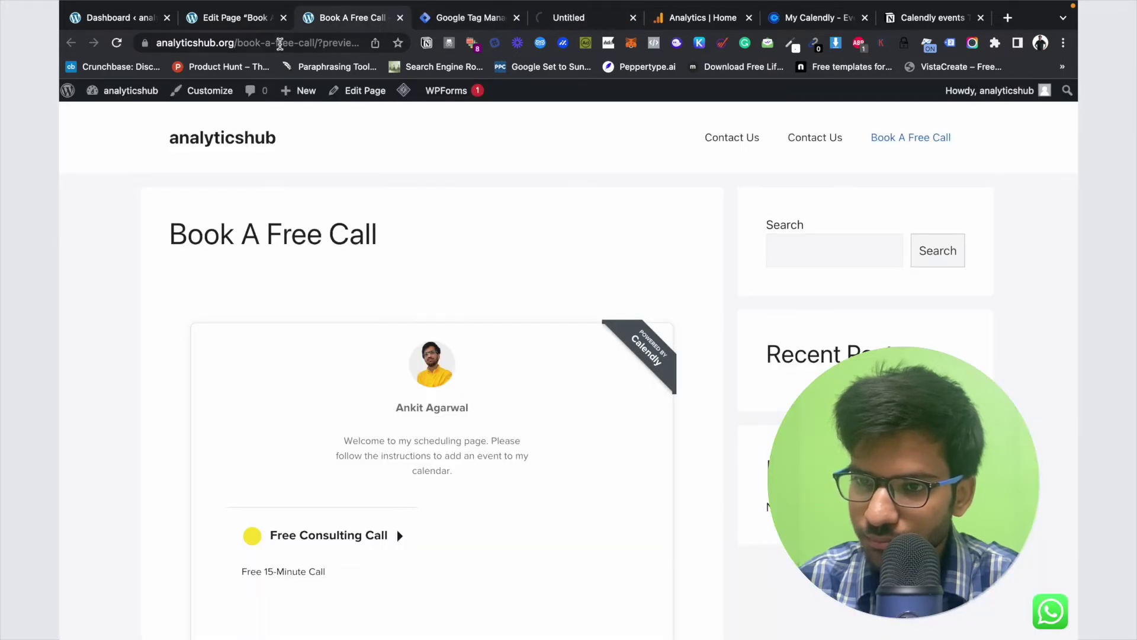
right_click(276, 42)
click(301, 162)
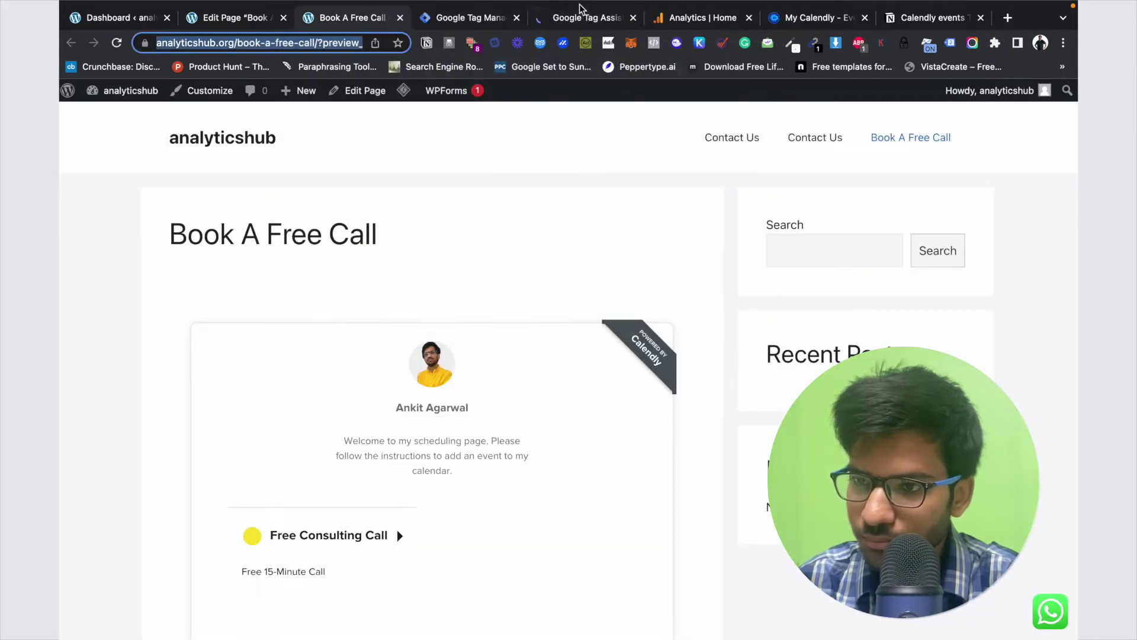
click(583, 18)
click(468, 418)
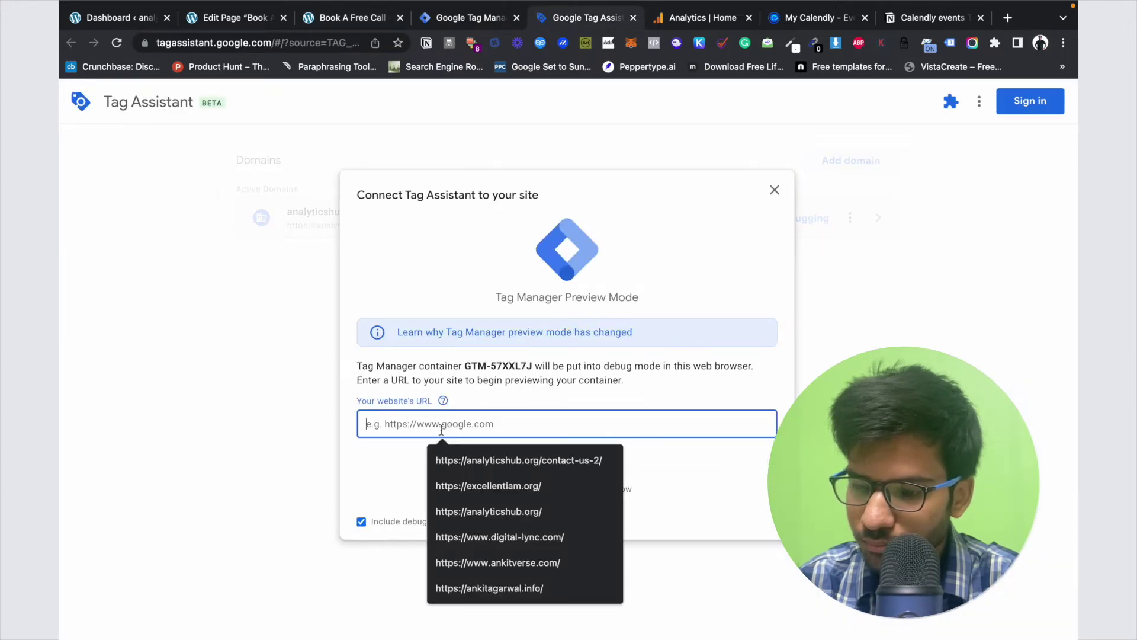
key(super+v)
click(563, 465)
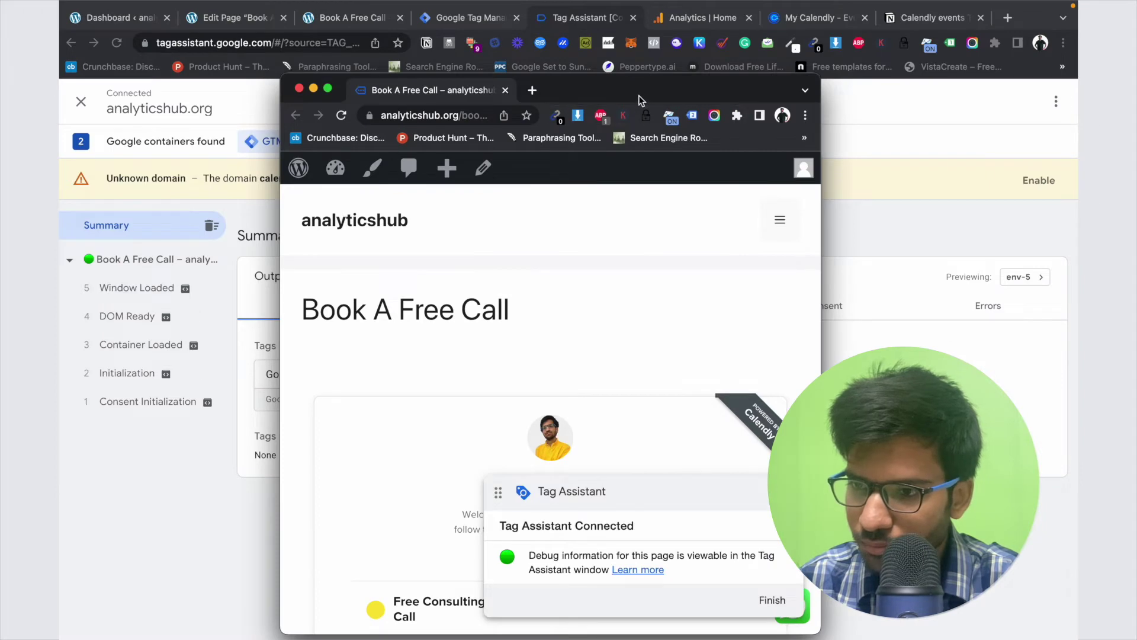
Choose the Free Consulting Call and the 10:00am slot on September 12
drag(639, 100, 768, 41)
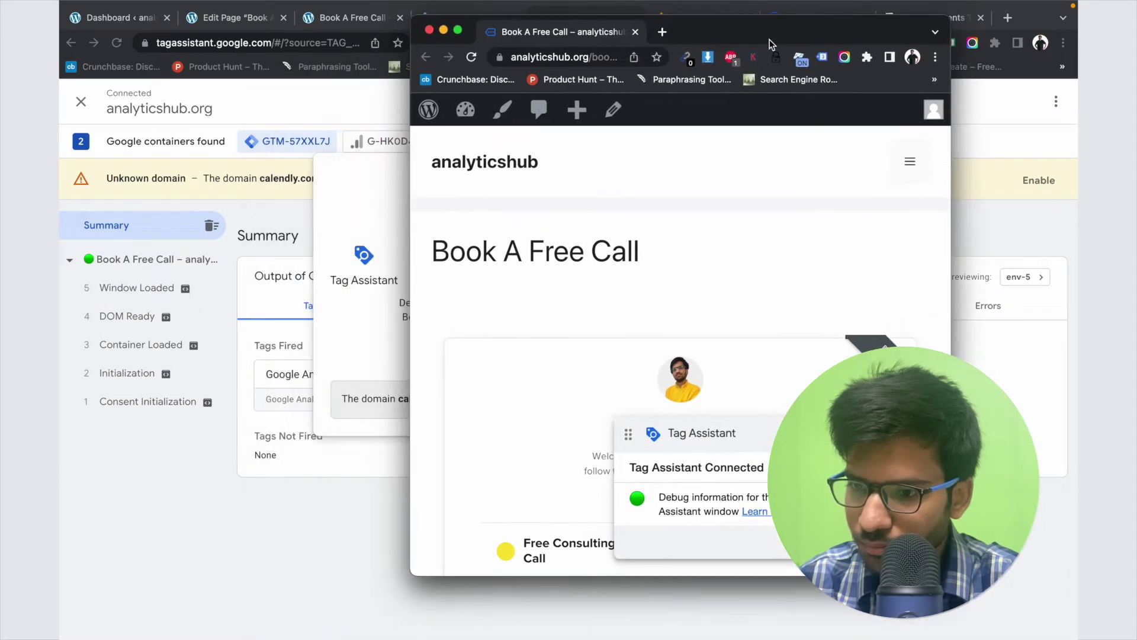
scroll(634, 324, down, 3)
scroll(594, 405, down, 2)
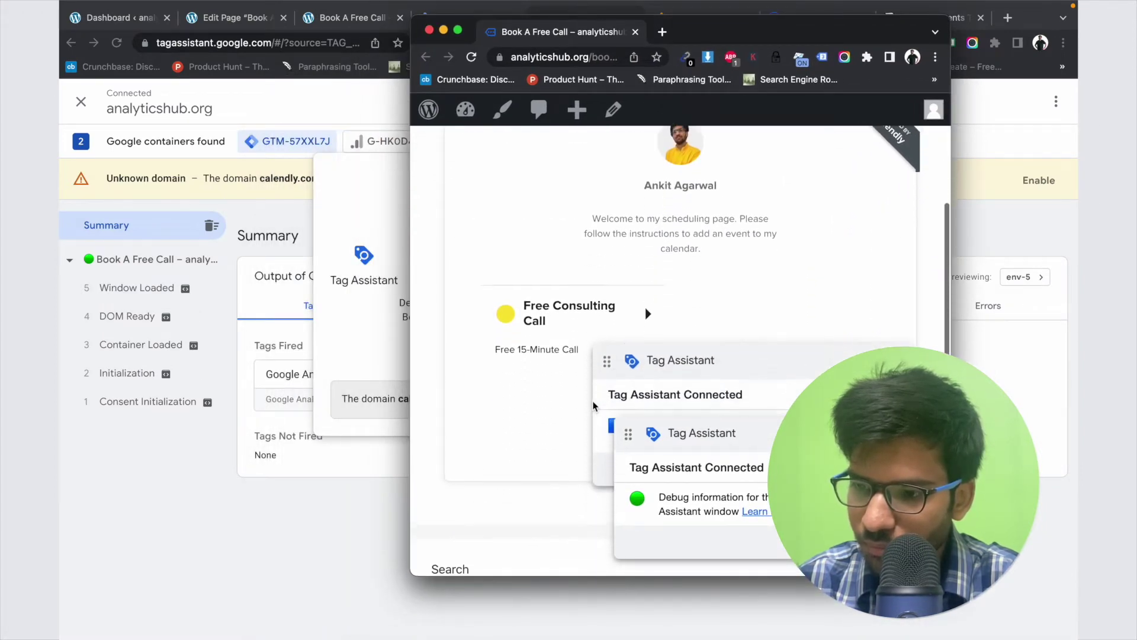
click(552, 320)
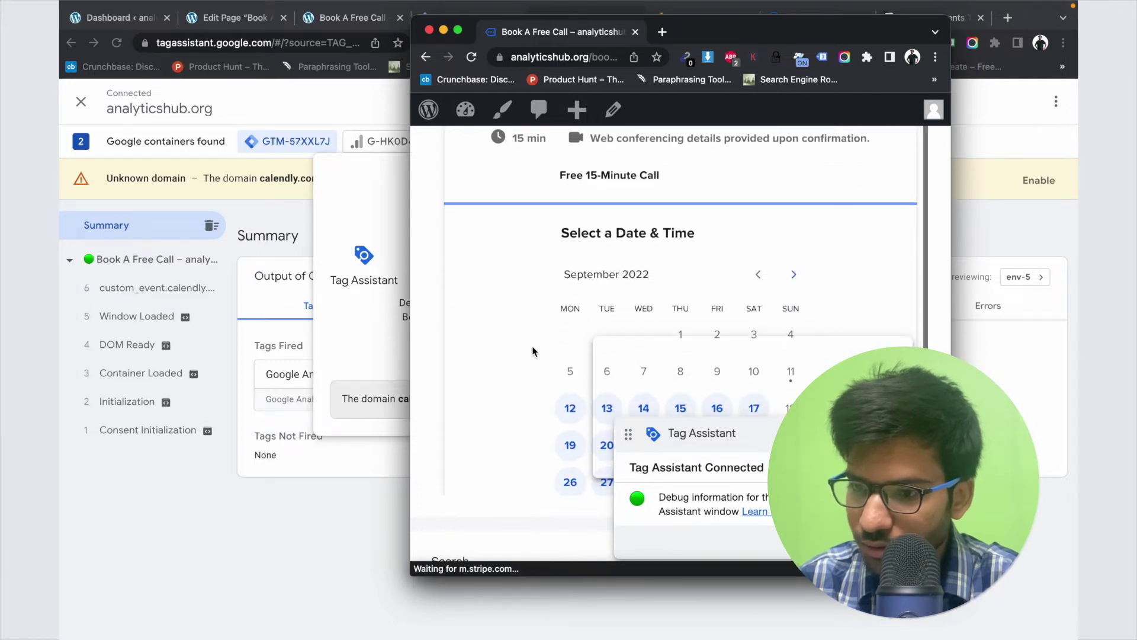
scroll(576, 310, down, 2)
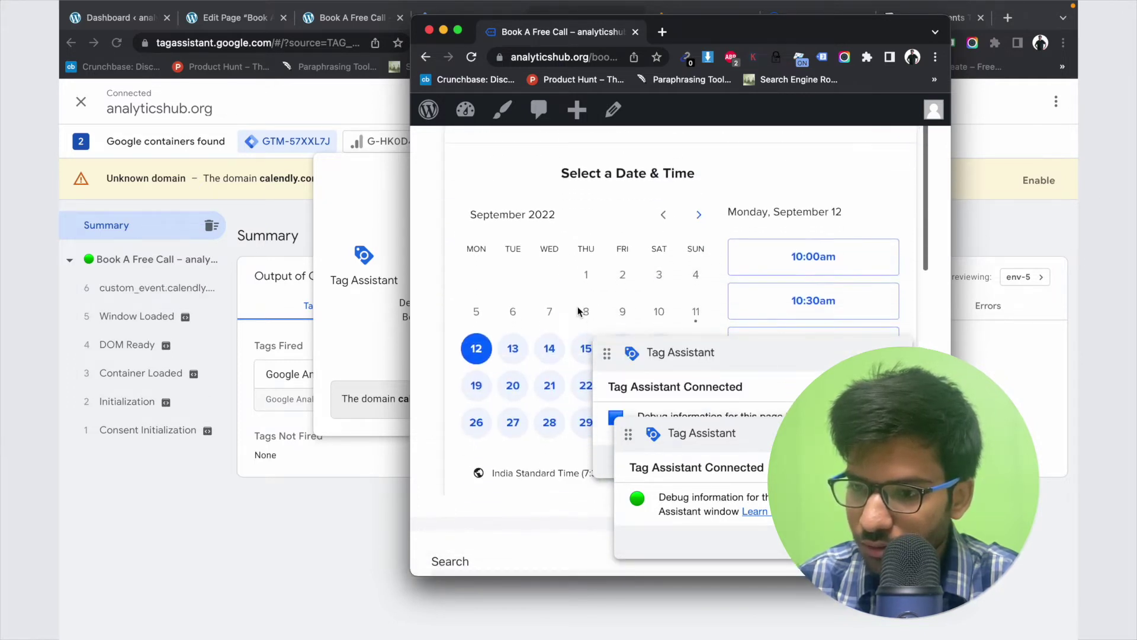
click(780, 260)
scroll(780, 261, down, 2)
scroll(781, 266, up, 2)
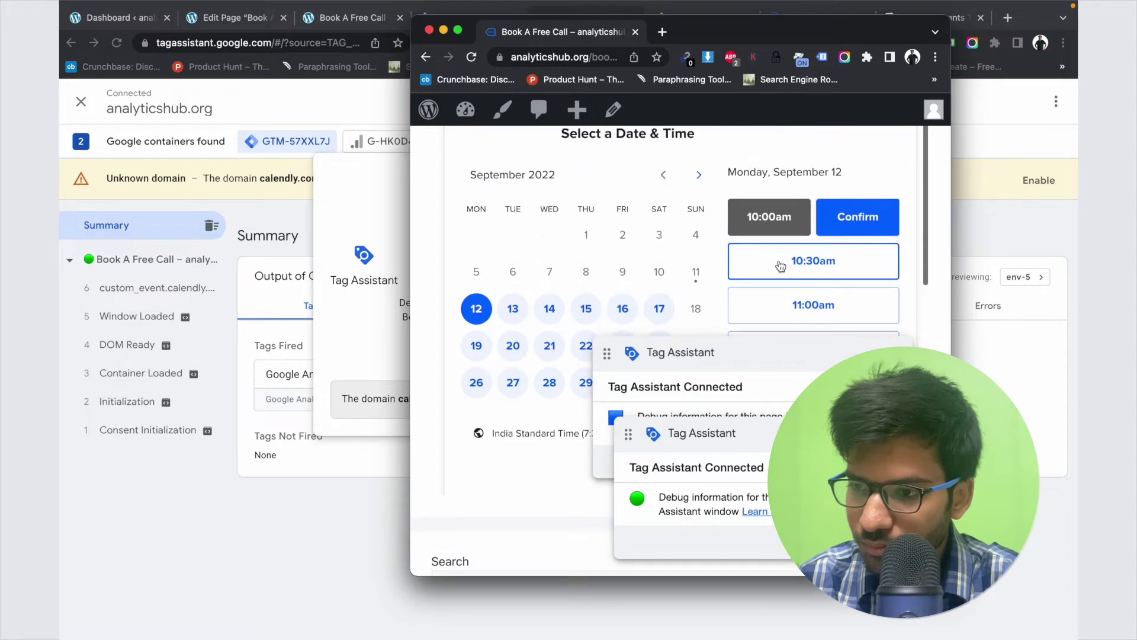
click(856, 215)
Fill in the booker's name and e-mail, schedule the event, and close the popup
click(629, 251)
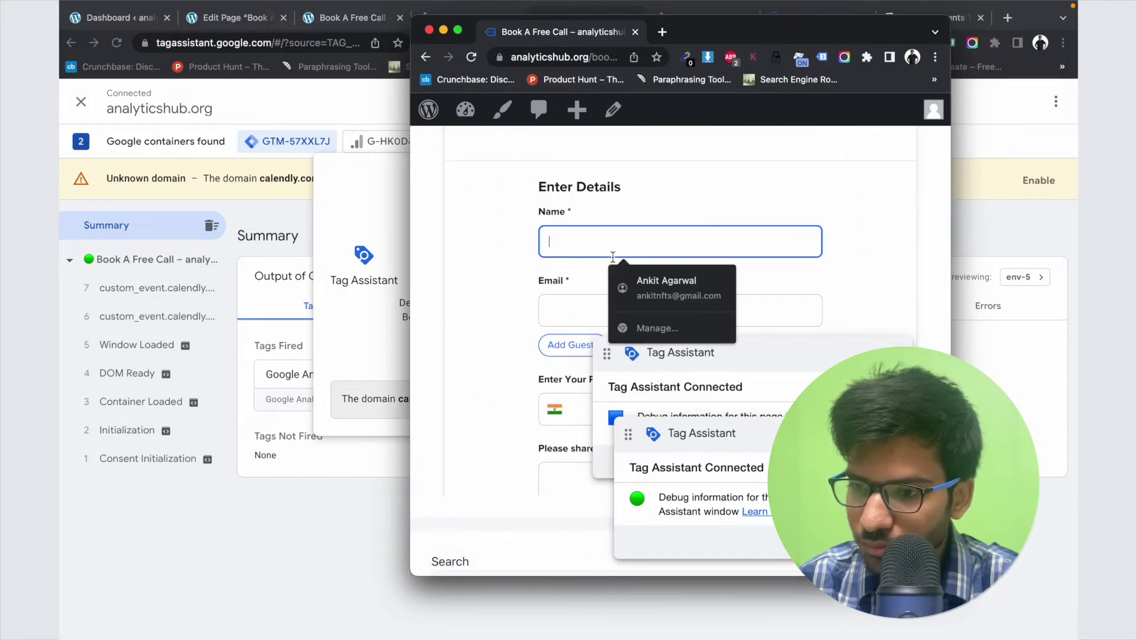
click(610, 283)
scroll(560, 424, down, 1)
click(560, 424)
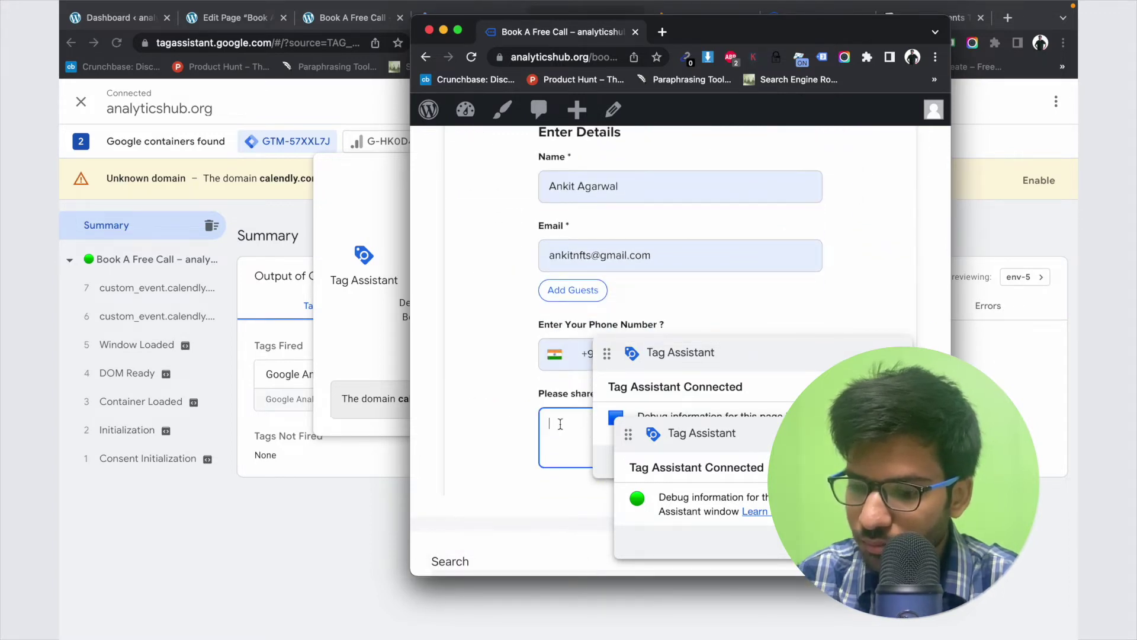
scroll(569, 415, down, 2)
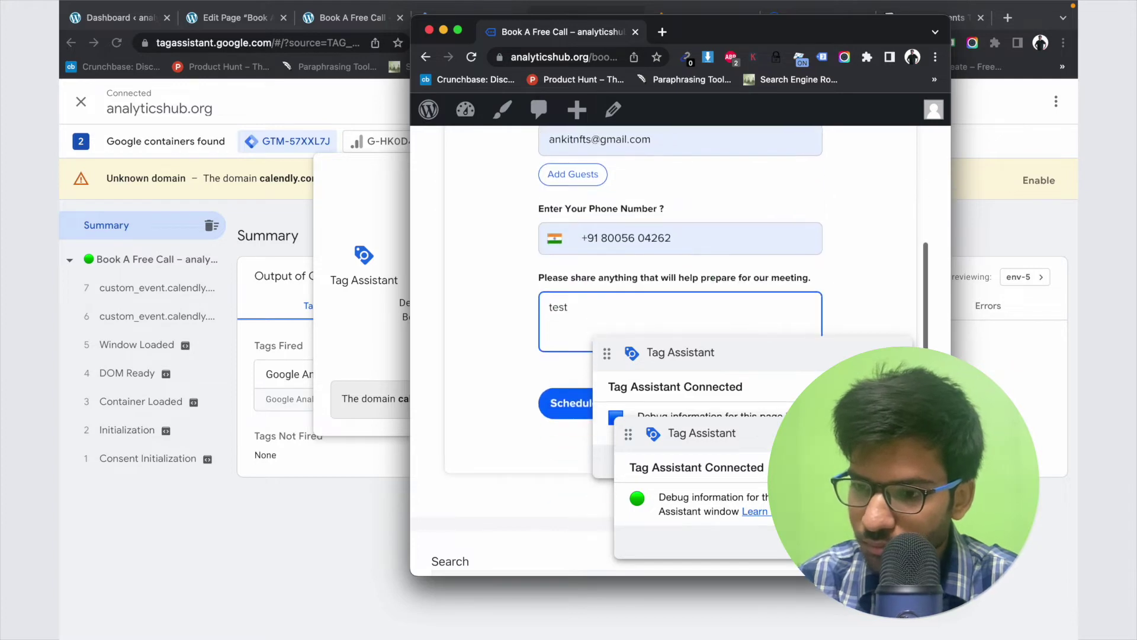
click(566, 403)
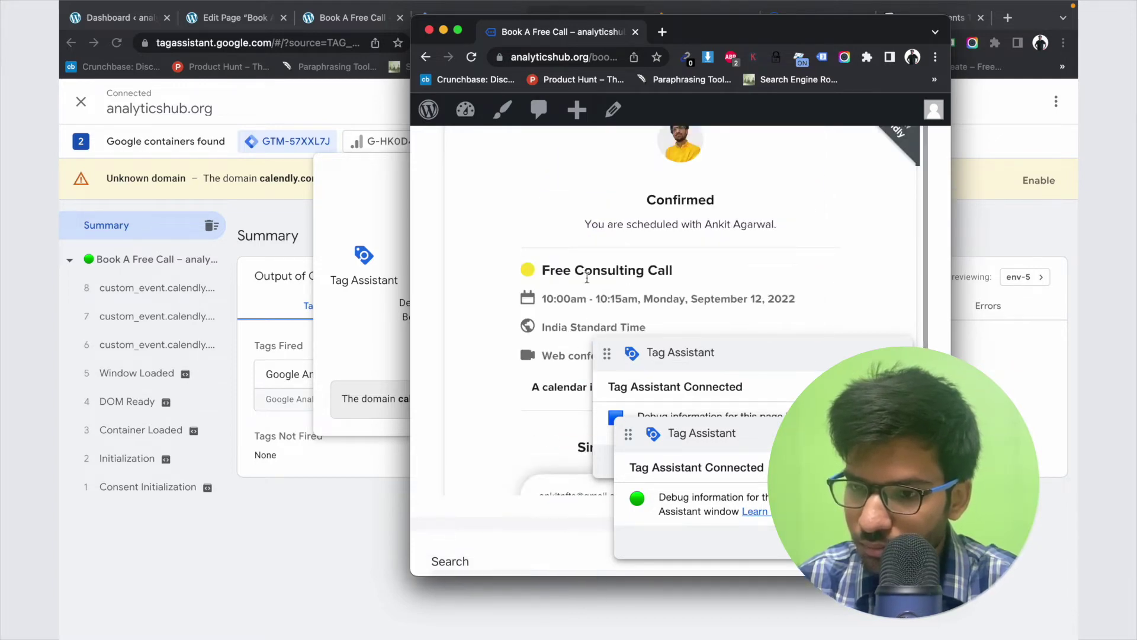
click(429, 30)
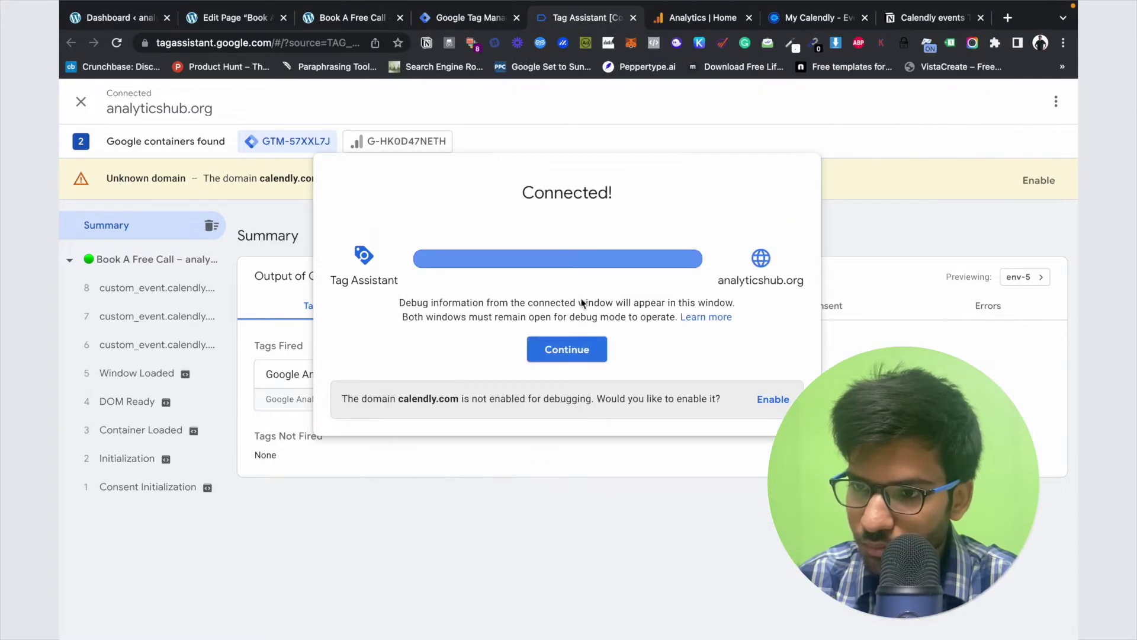
Inspect the event_type_viewed, date_and_time_selected and event_scheduled events in Tag Assistant
click(566, 348)
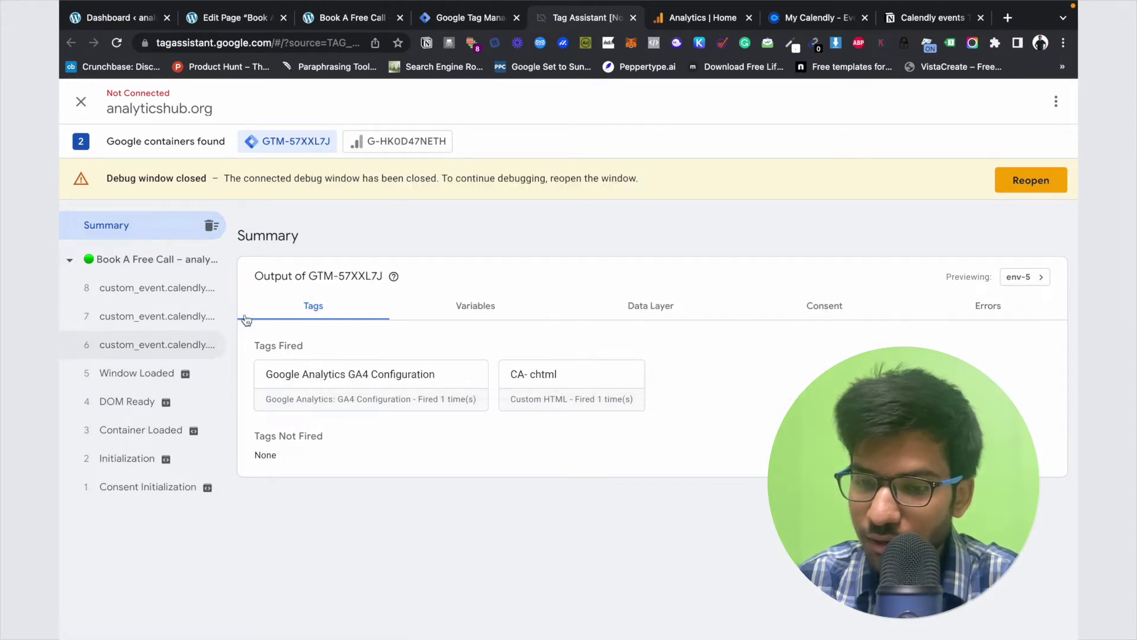
click(141, 350)
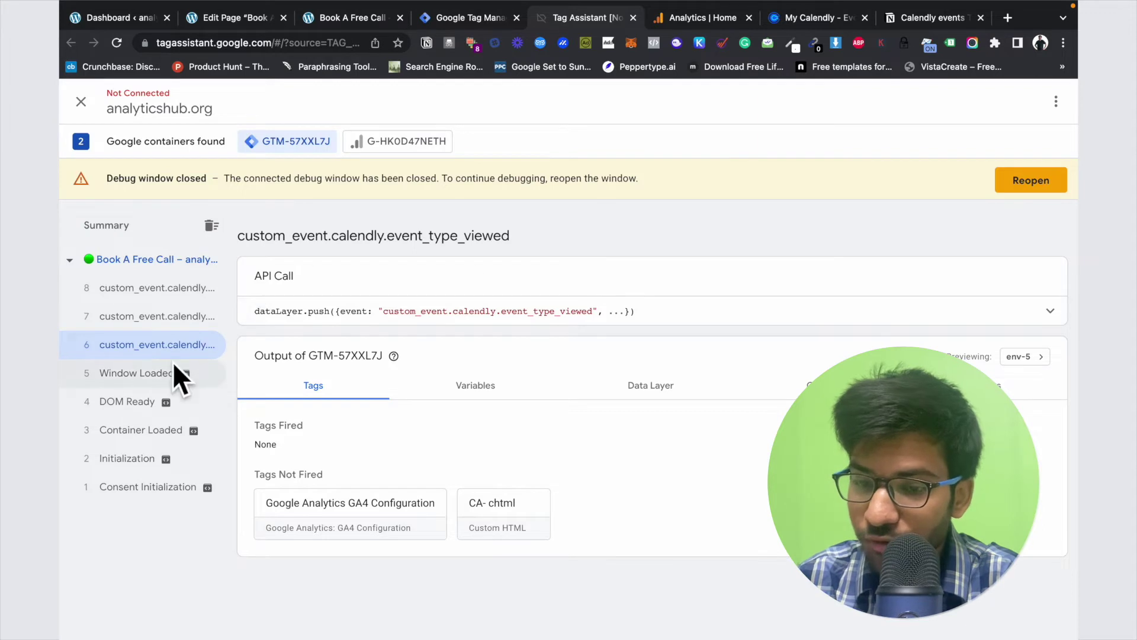
click(186, 319)
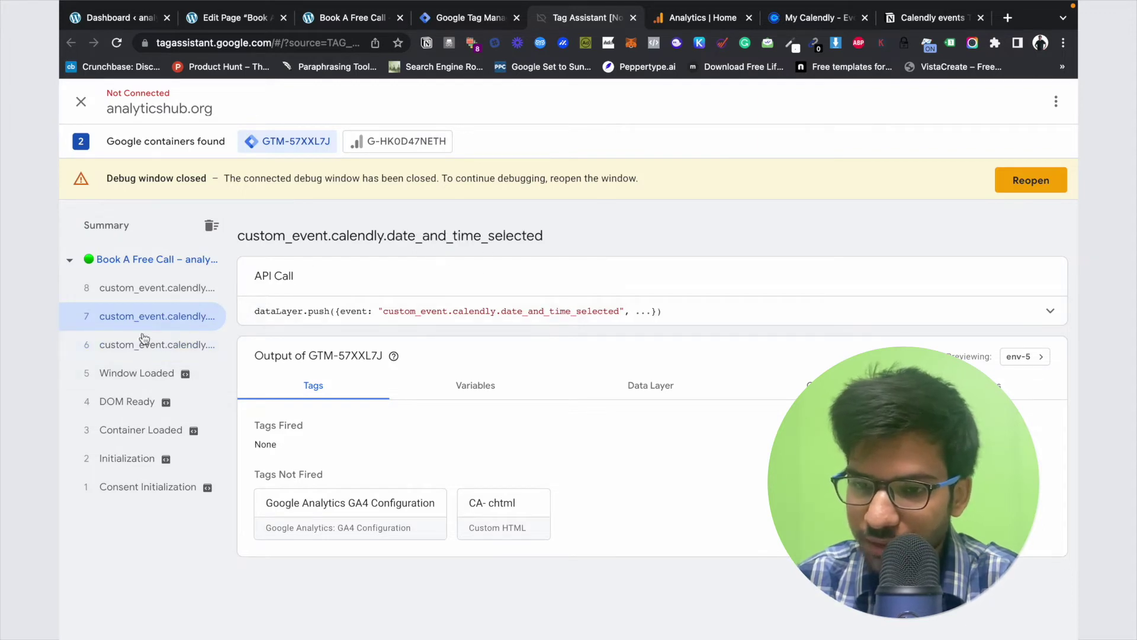
click(157, 288)
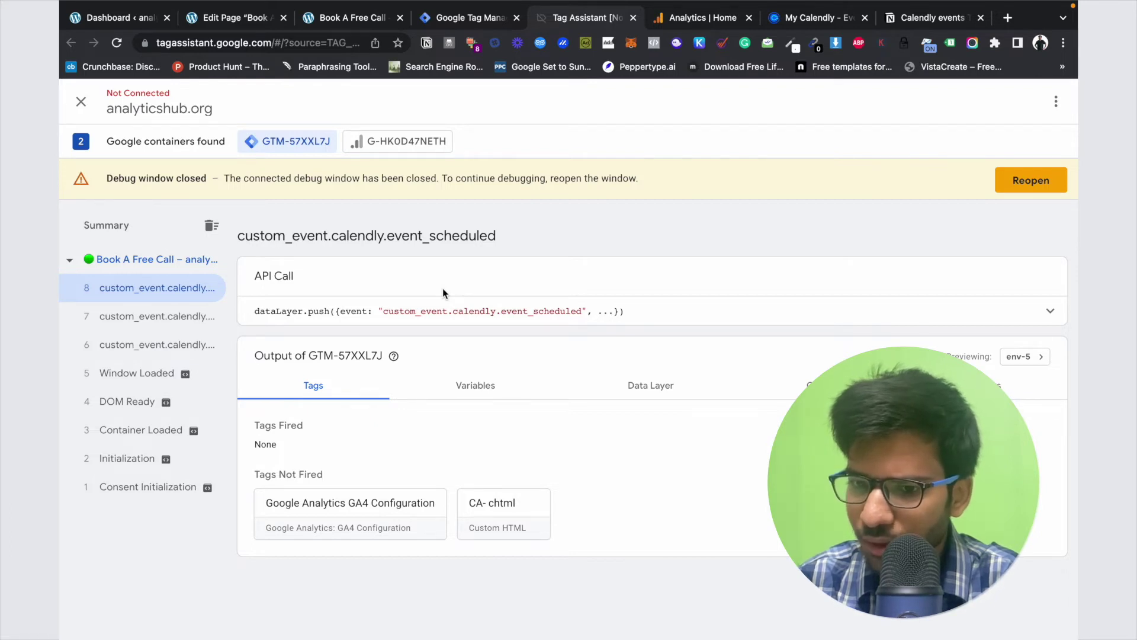
click(210, 343)
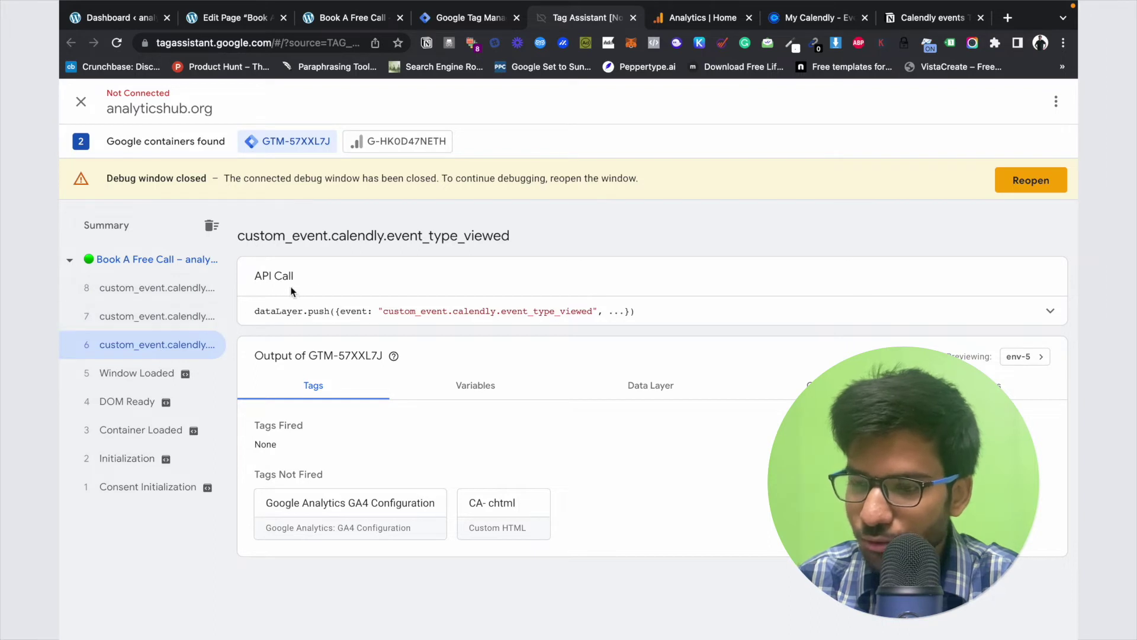
click(479, 20)
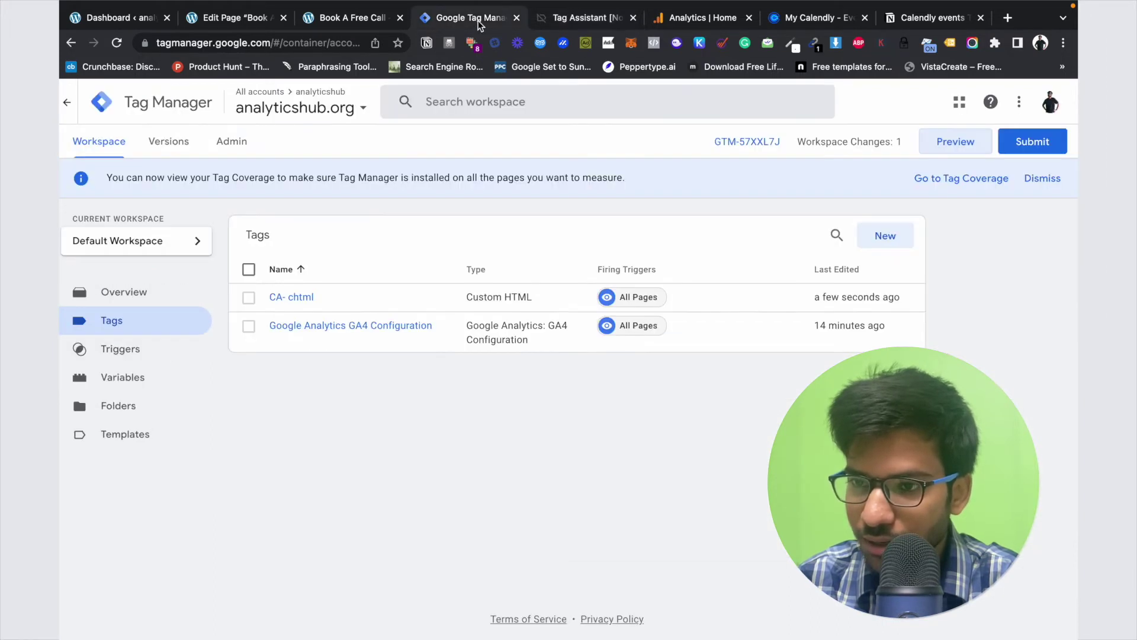
Create a new GA4 Event tag linked to the GA4 Configuration tag
click(883, 238)
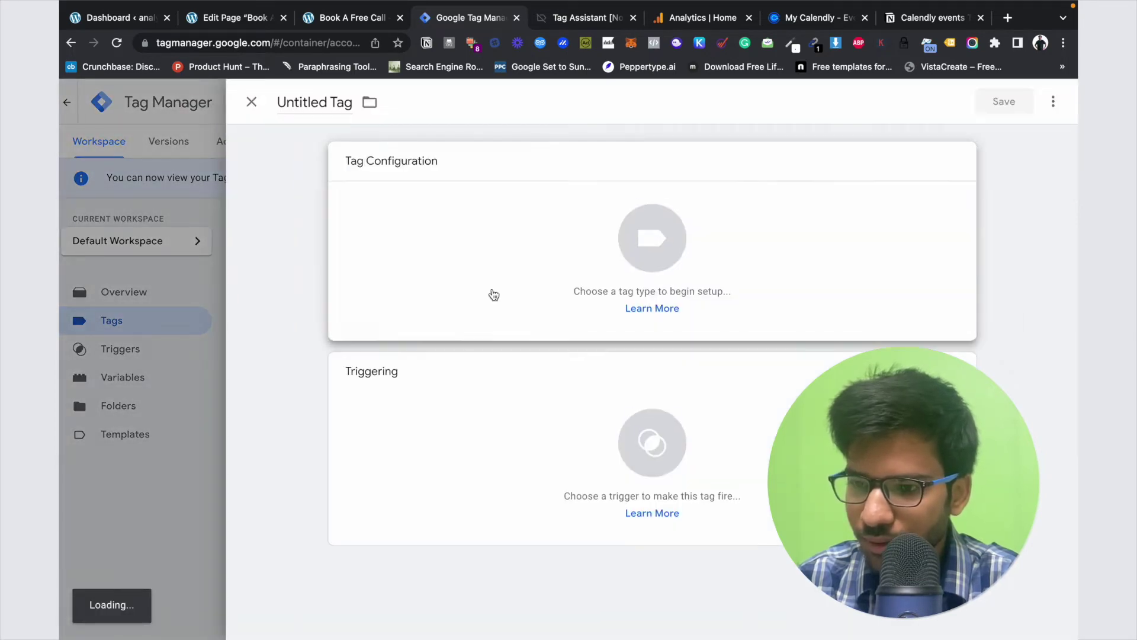
double_click(592, 292)
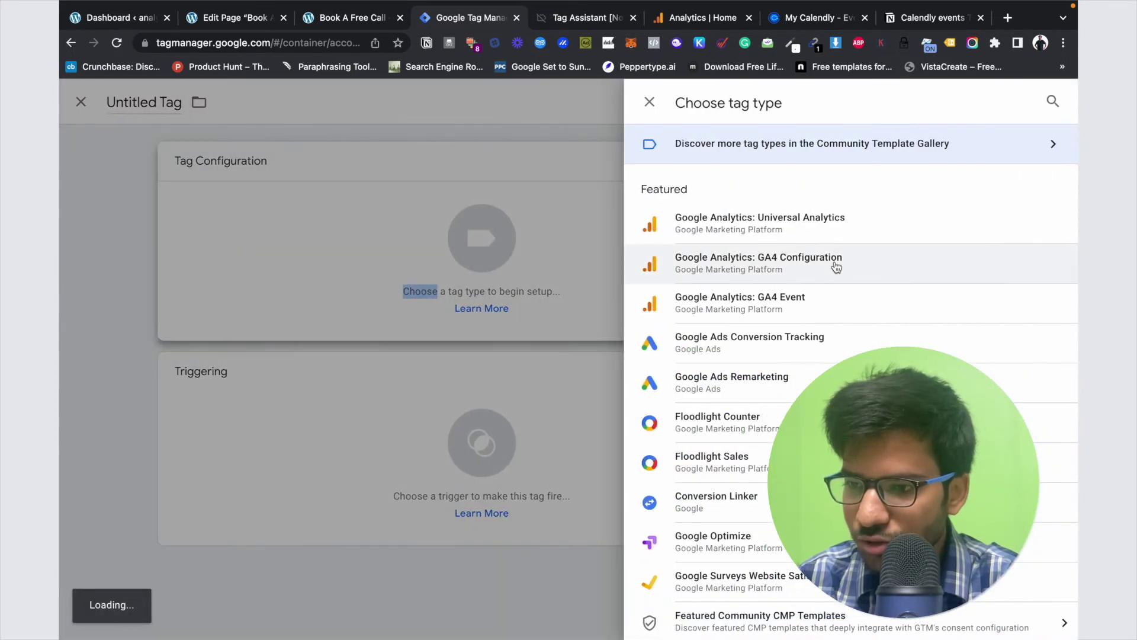
click(748, 304)
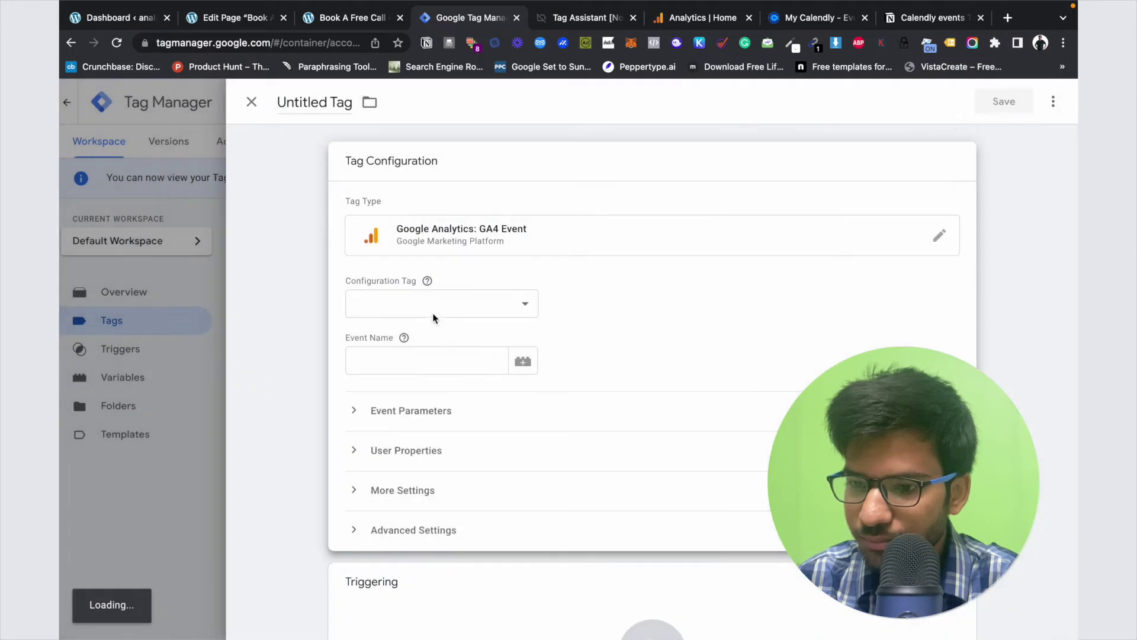
click(475, 301)
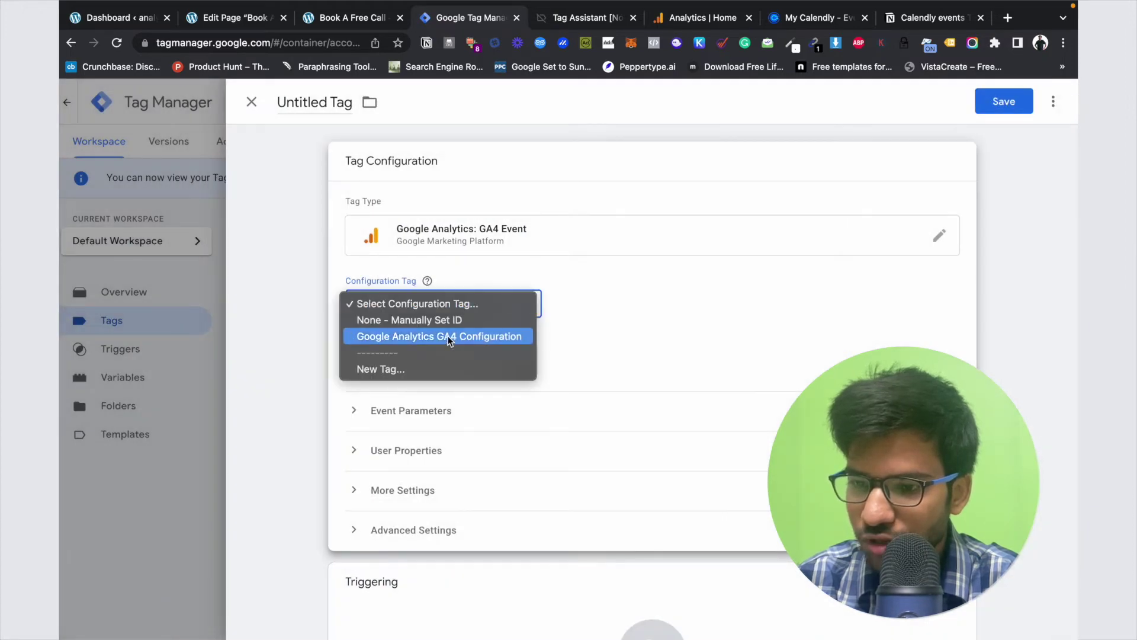
click(448, 334)
Set the event name to 'CA View' and begin a new trigger for the tag
click(407, 352)
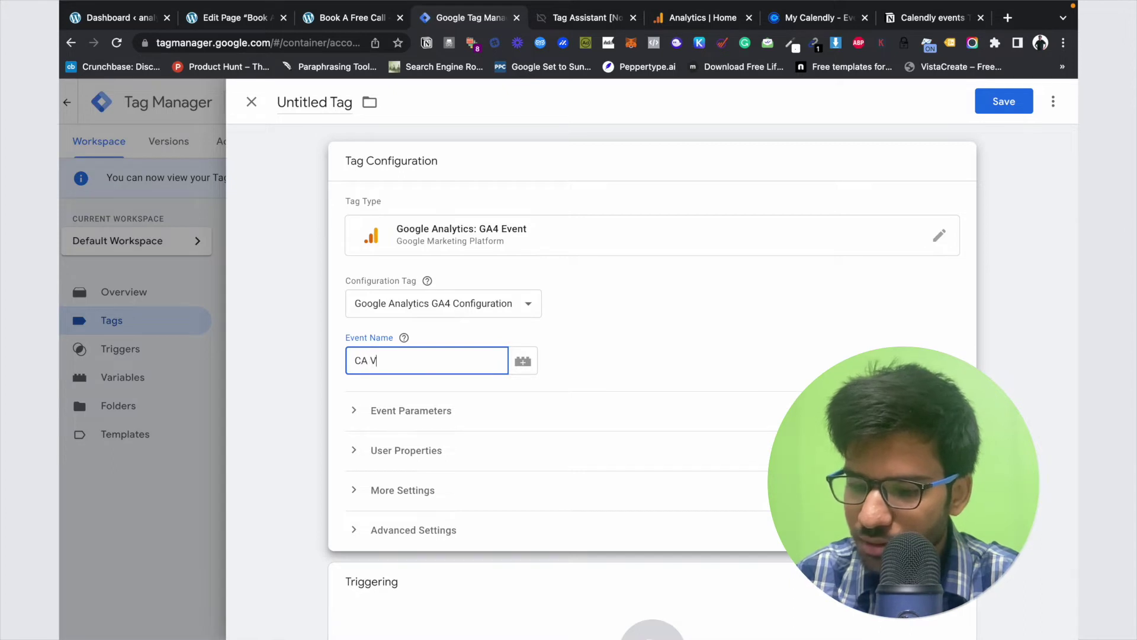
text(CA View)
scroll(489, 359, down, 3)
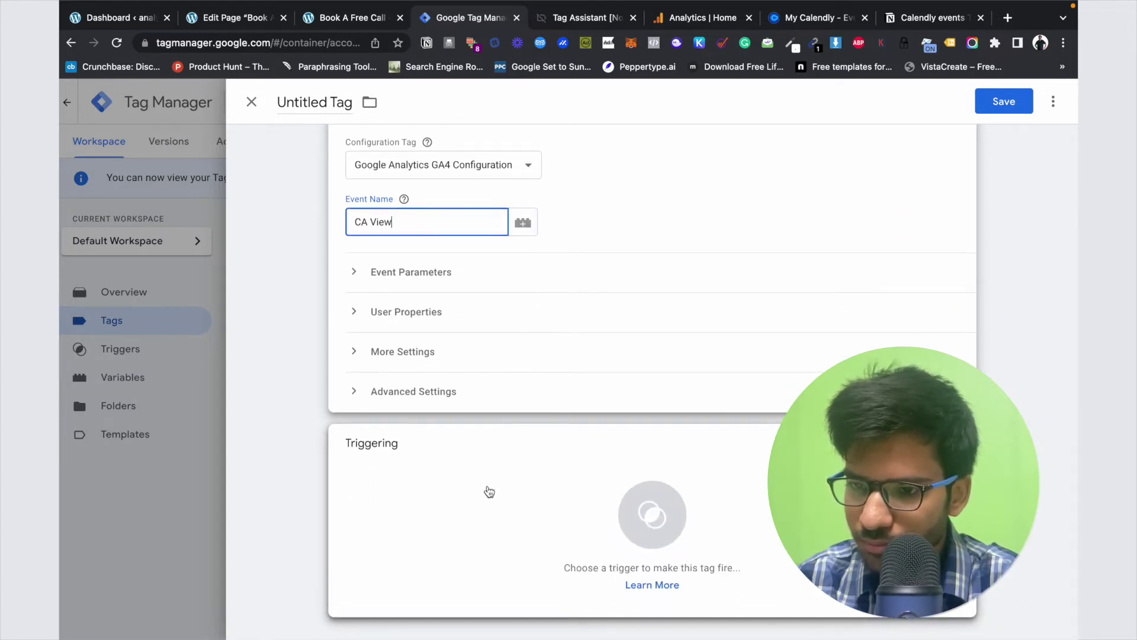
click(489, 492)
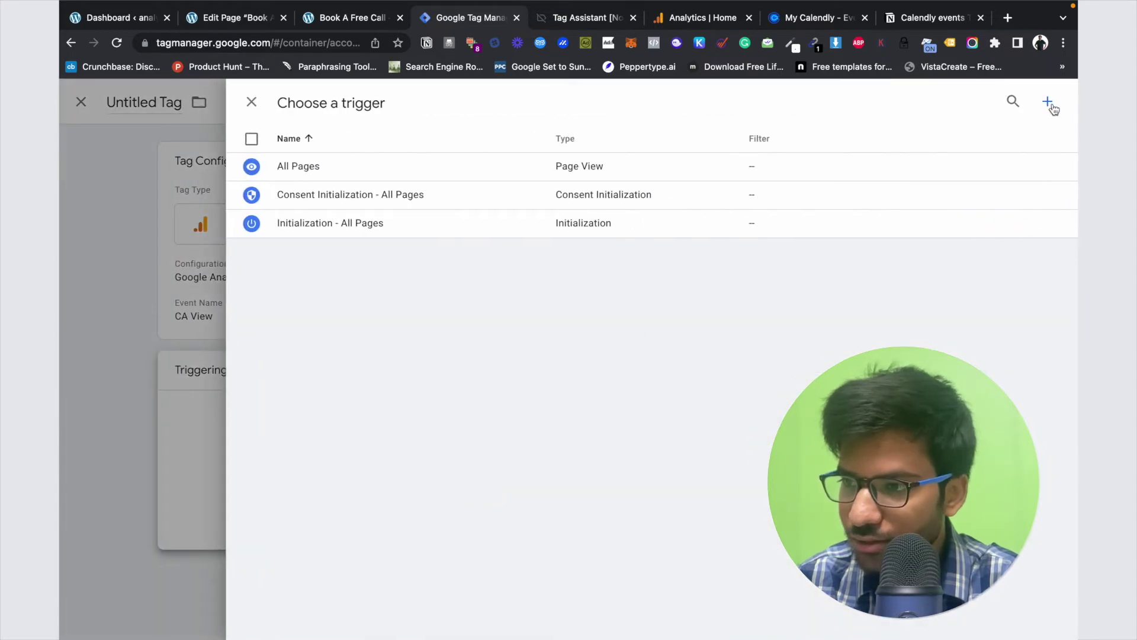
click(1051, 105)
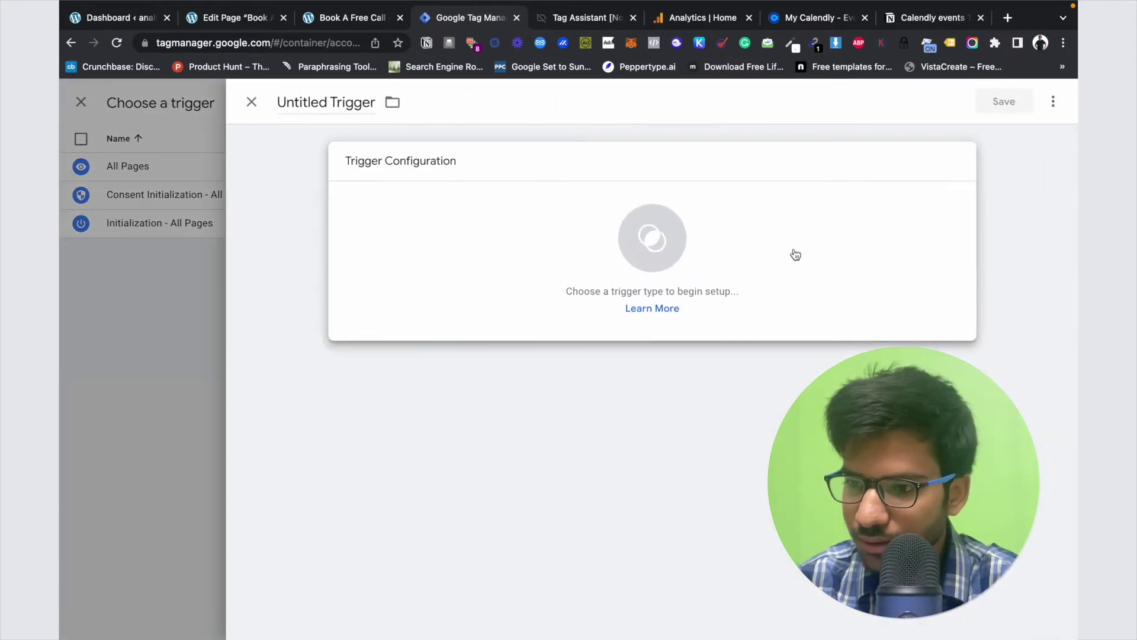
Make the trigger a Custom Event for calendly.event_type_viewed, copied from Tag Assistant, with regex matching
click(794, 253)
scroll(793, 254, down, 5)
click(723, 462)
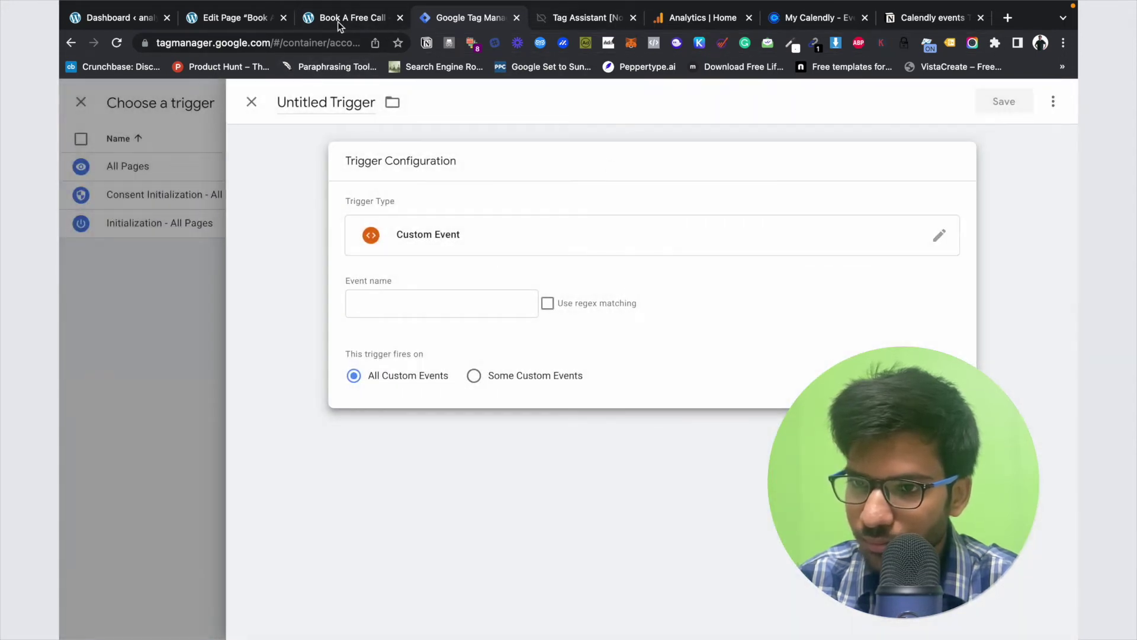
click(560, 17)
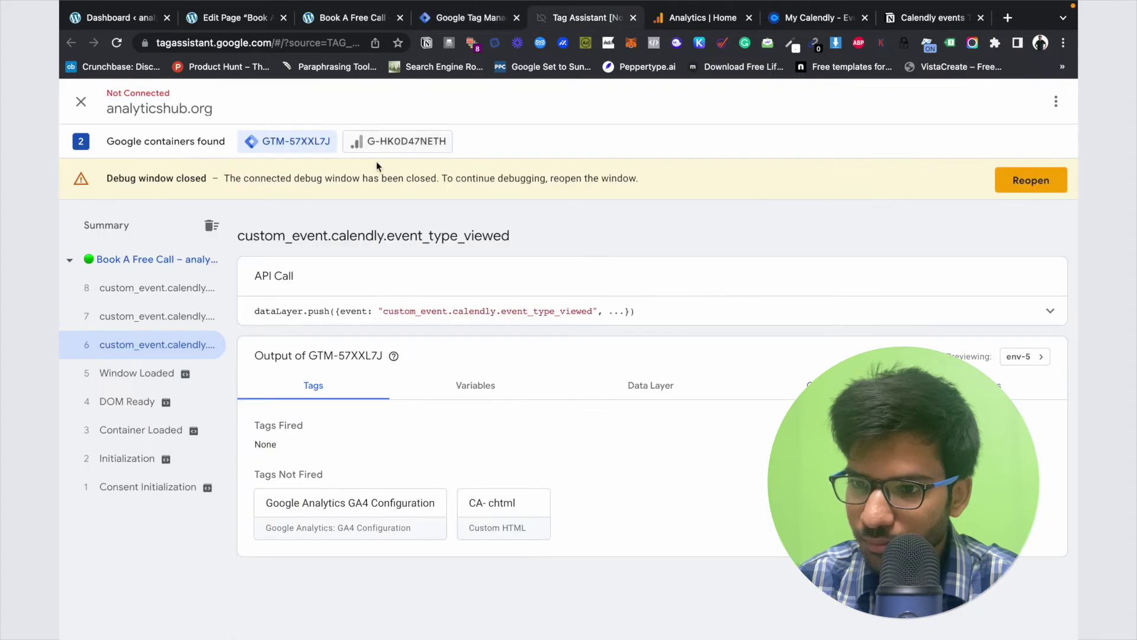
click(463, 312)
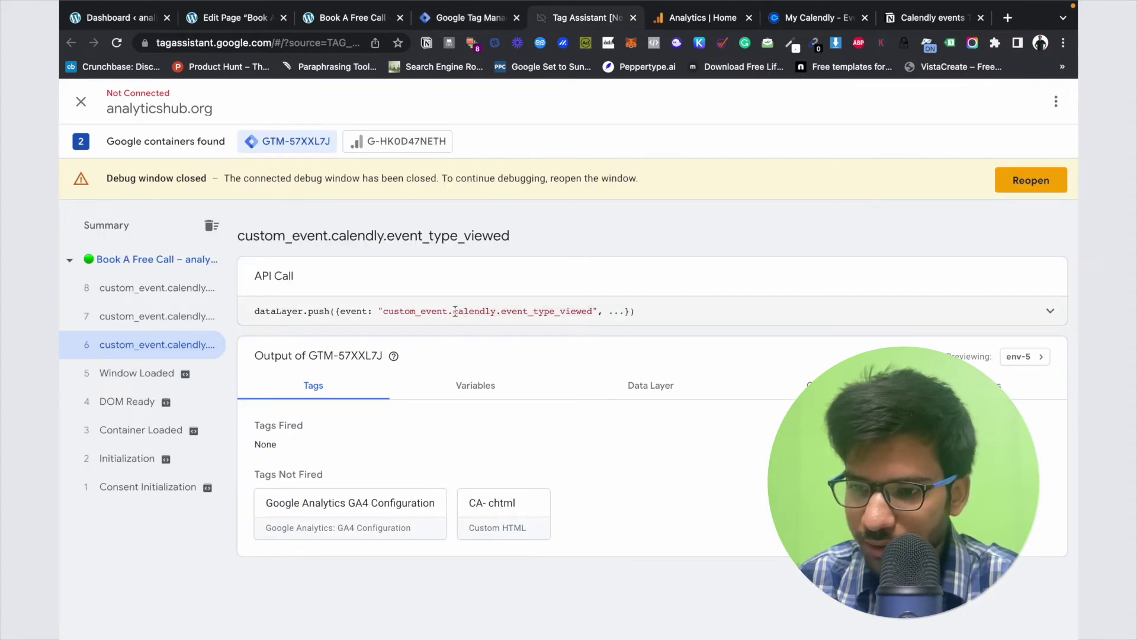
drag(455, 311, 591, 311)
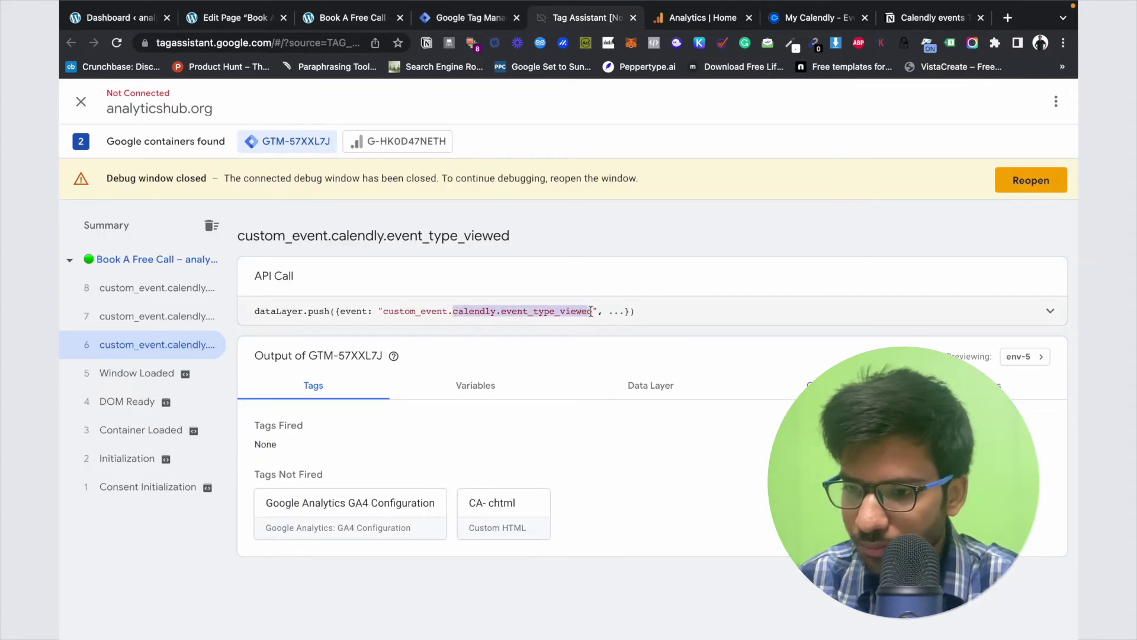
right_click(554, 312)
click(563, 343)
click(474, 23)
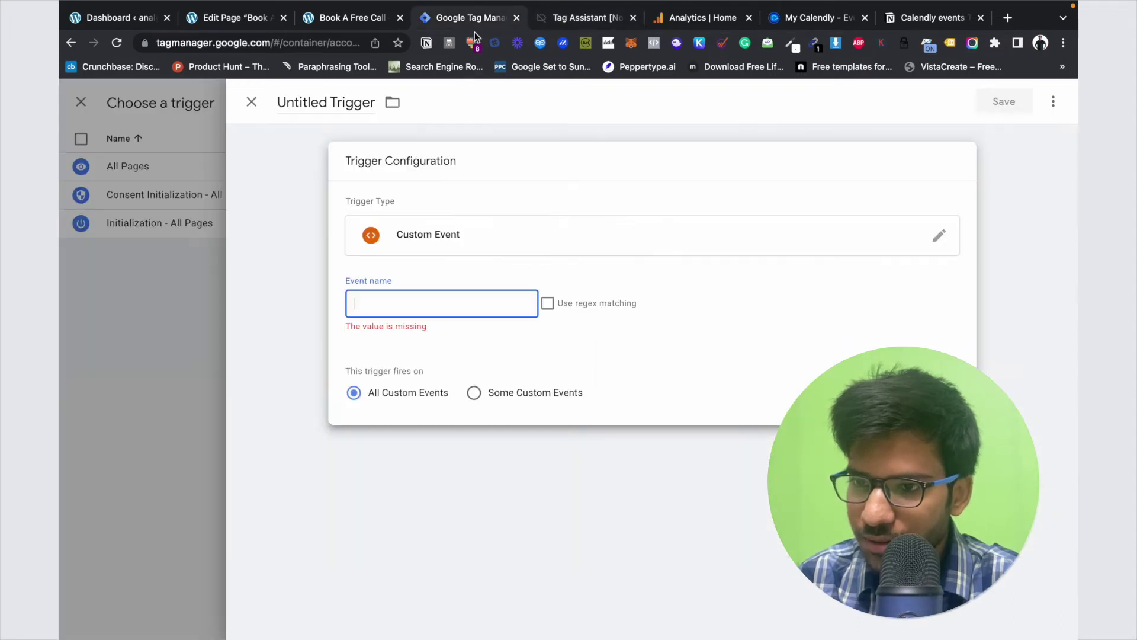
key(super+v)
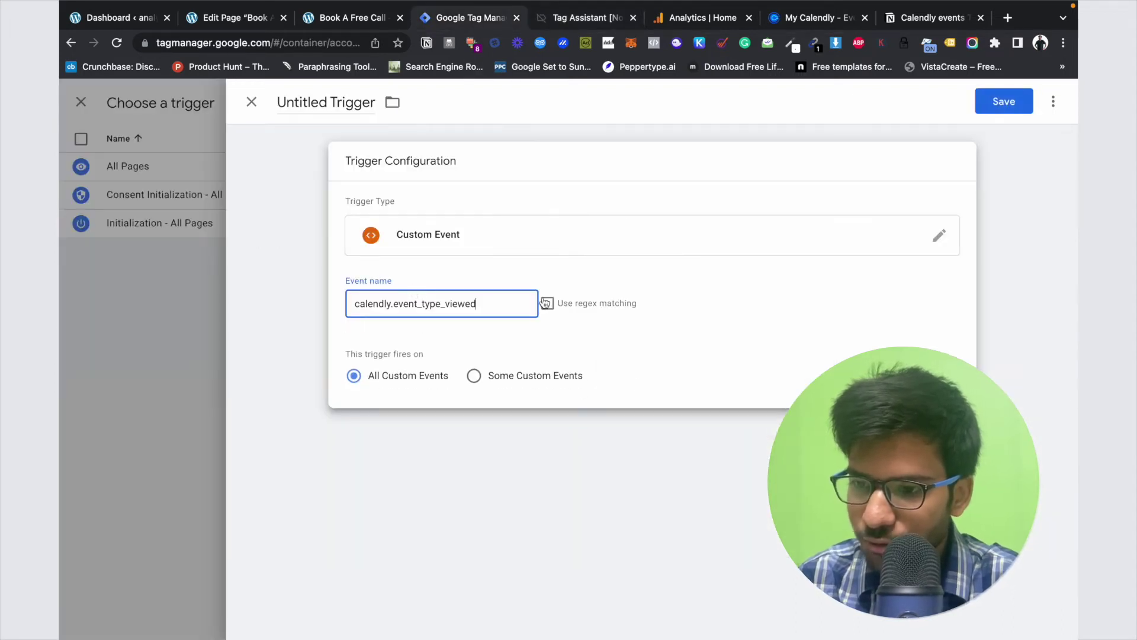
click(548, 306)
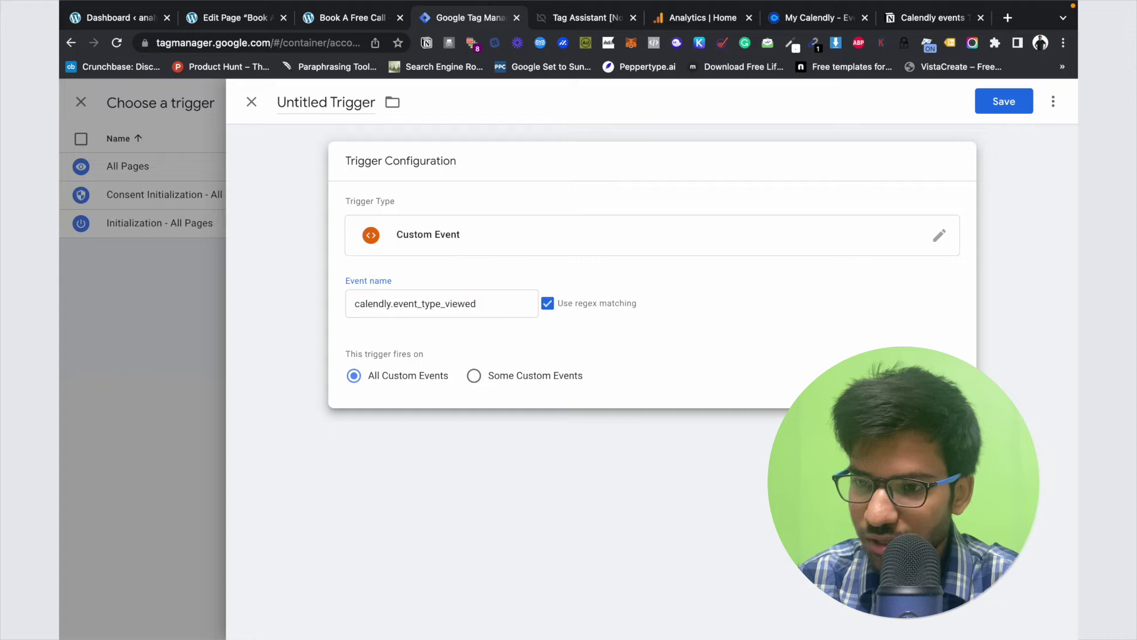
Name the trigger 'div-calendly.event_type_viewed' and save it
click(344, 95)
key(BackSpace)
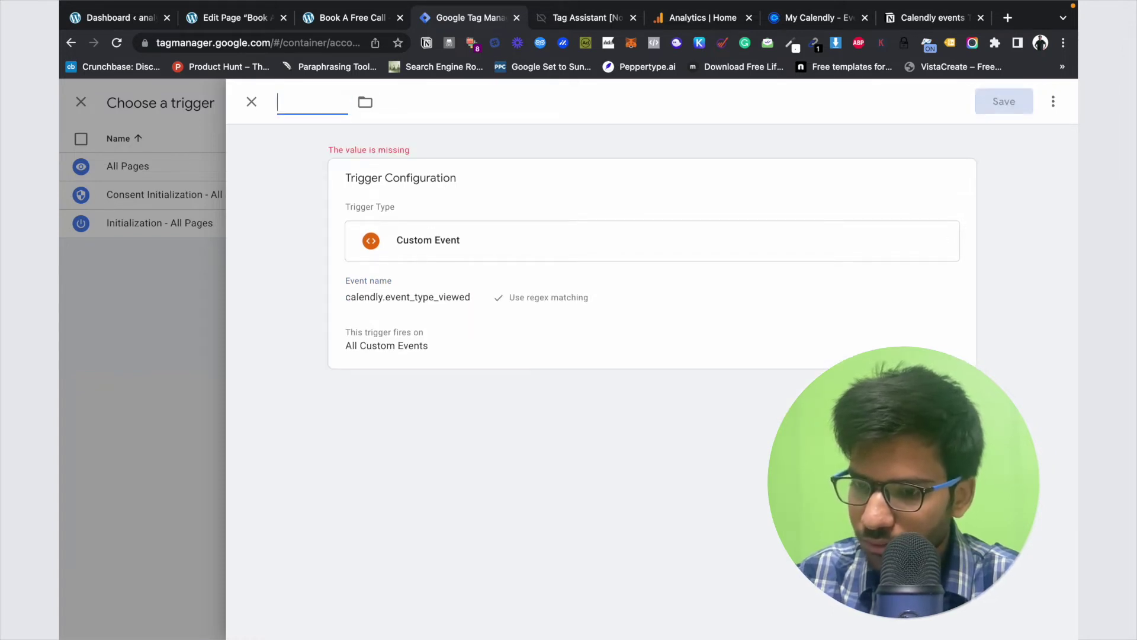
key(super+v)
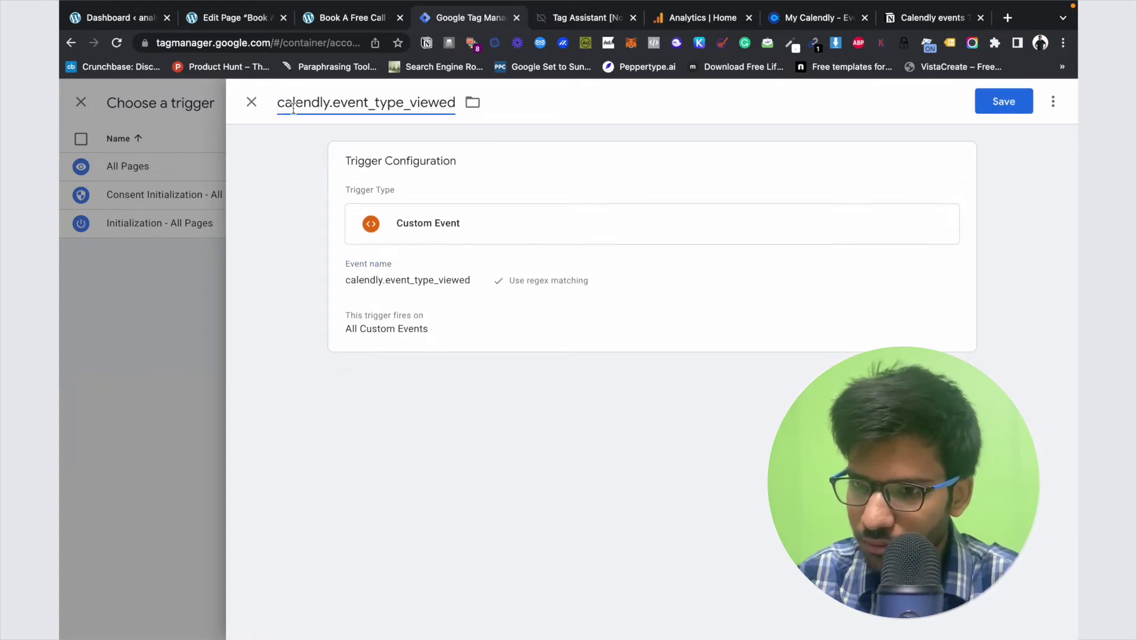
key(super+Left)
text(div)
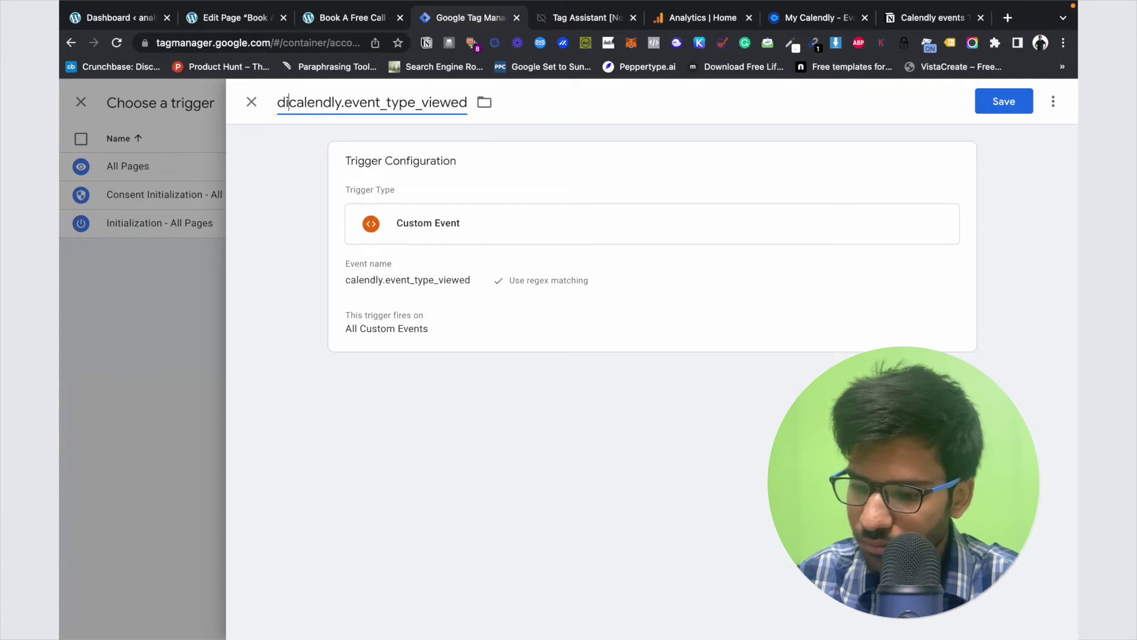
text(-)
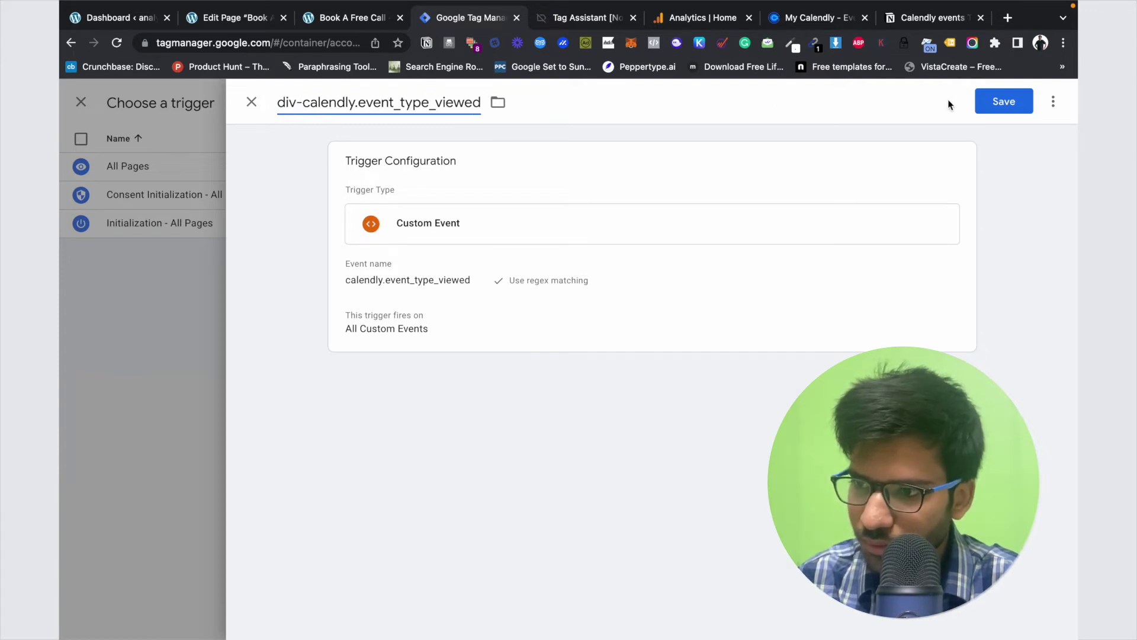
click(1000, 103)
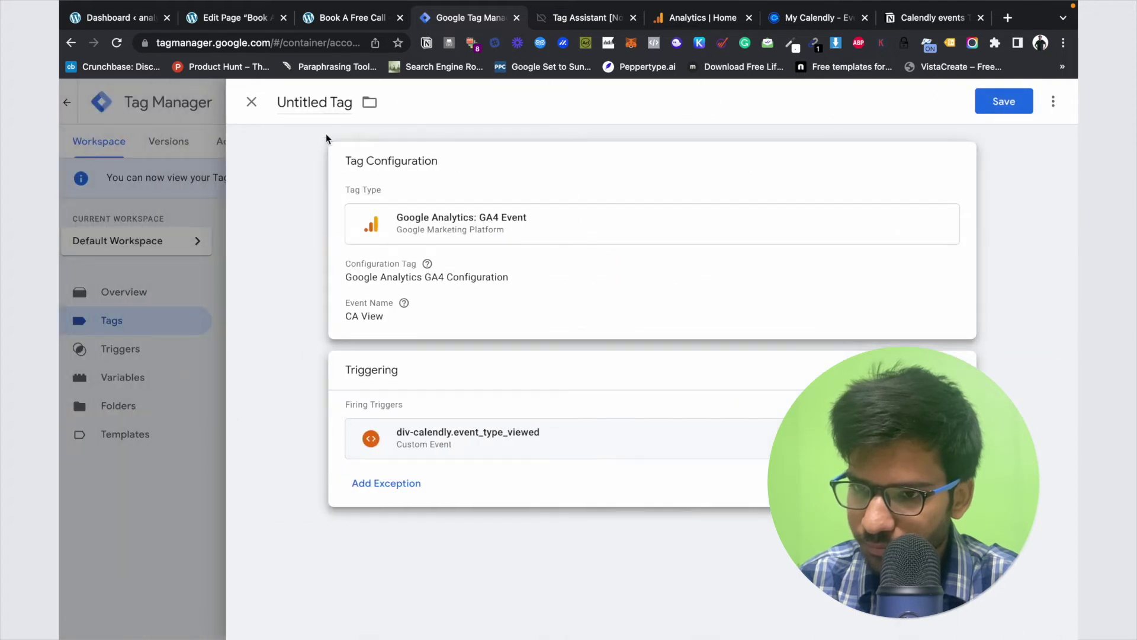
Rename the tag 'GA4- CA View' and save it
click(321, 104)
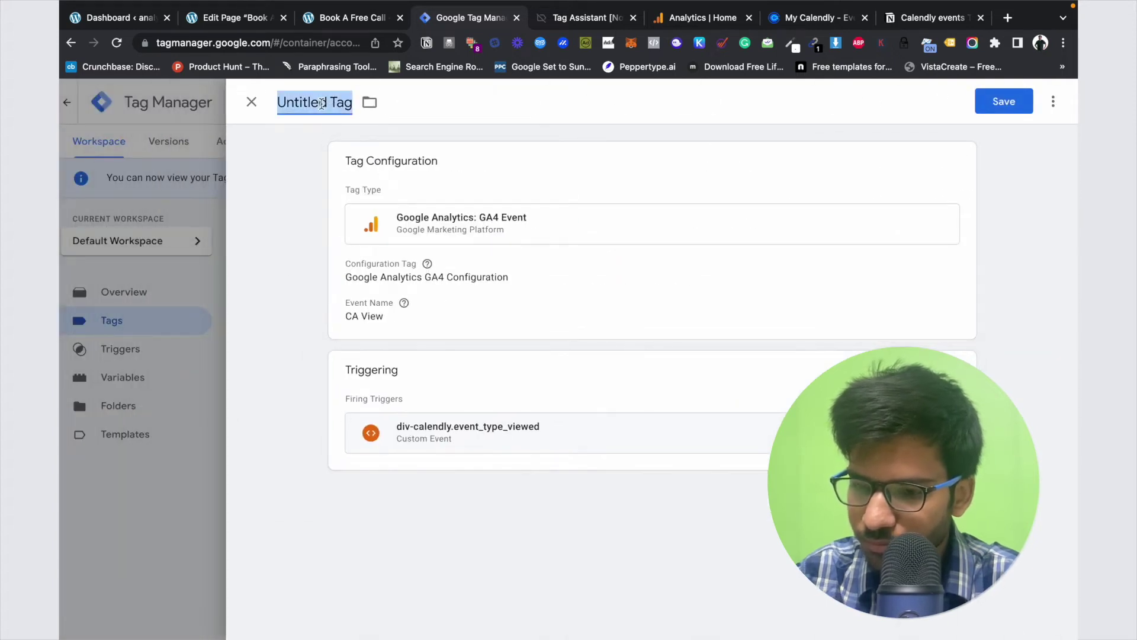
key(BackSpace)
text(GA4- CA V)
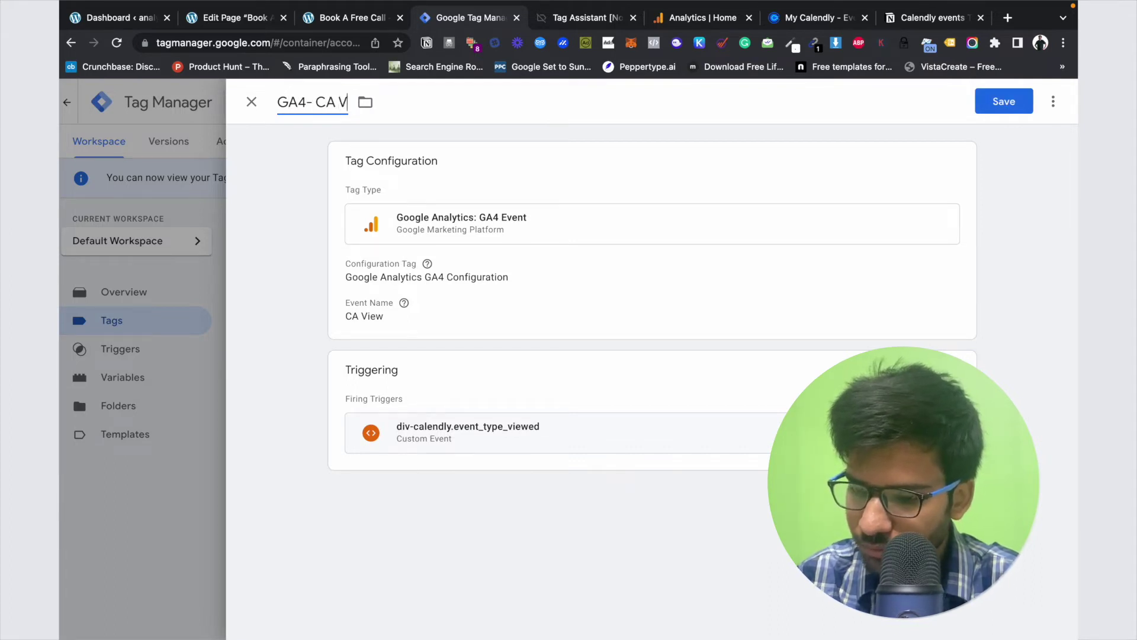
text(iew)
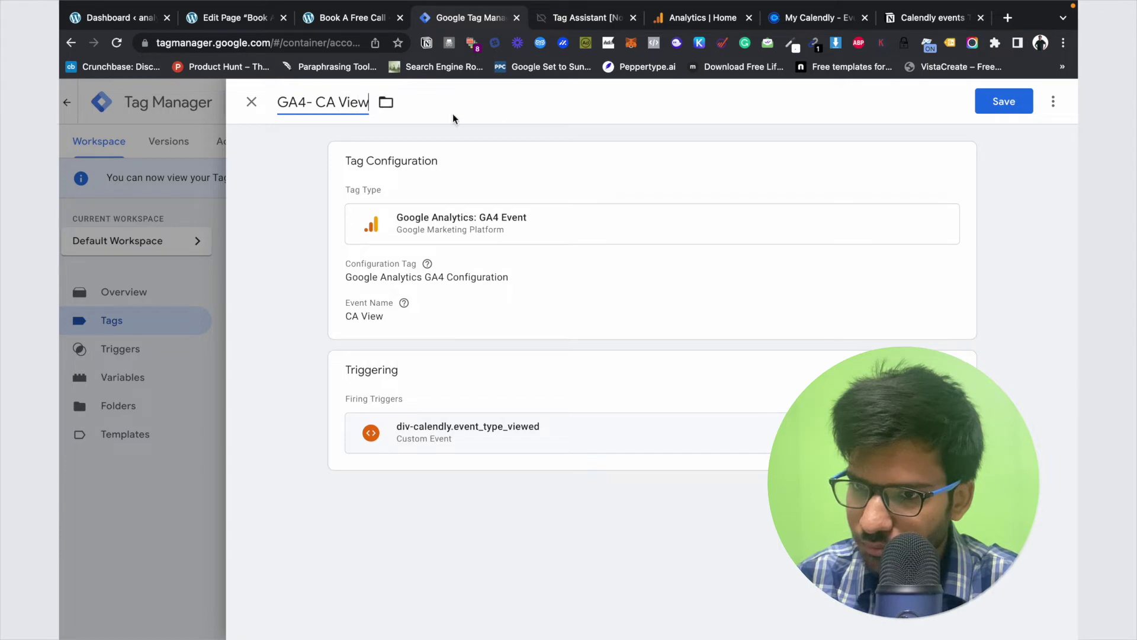
click(1007, 107)
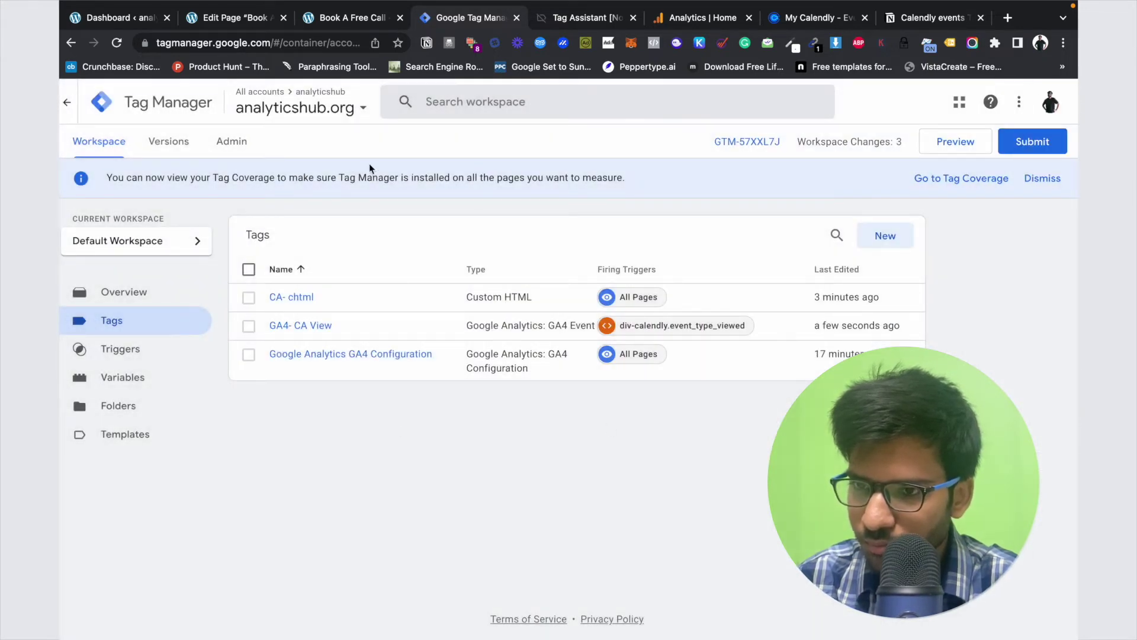
After checking the date-and-time event in the debugger, start a new Google Analytics: GA4 Event tag
click(587, 18)
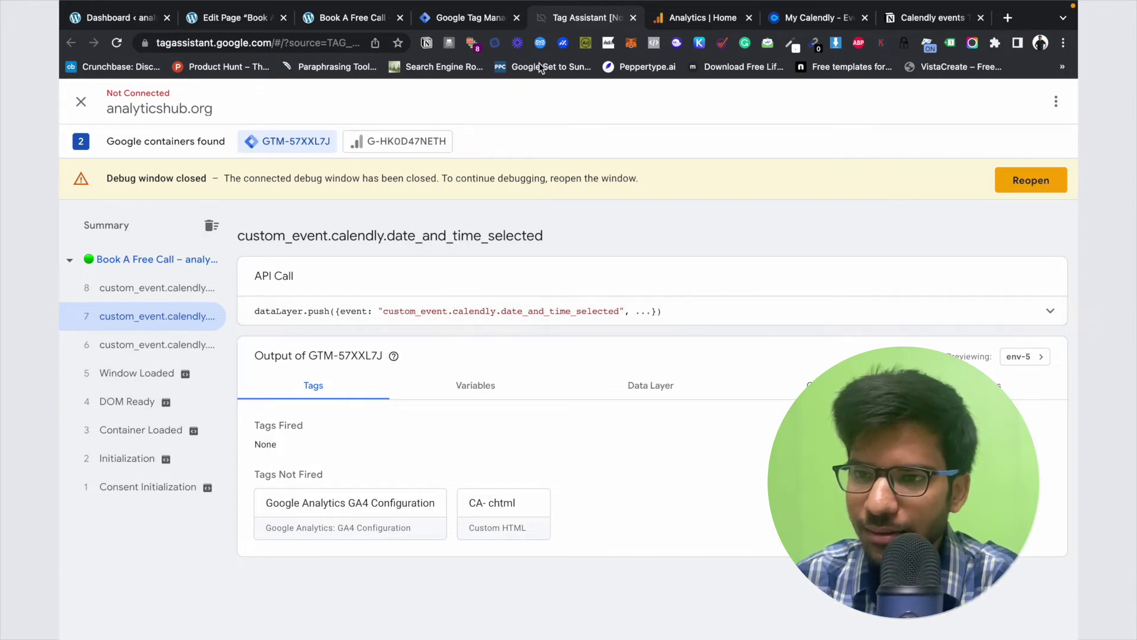
click(476, 20)
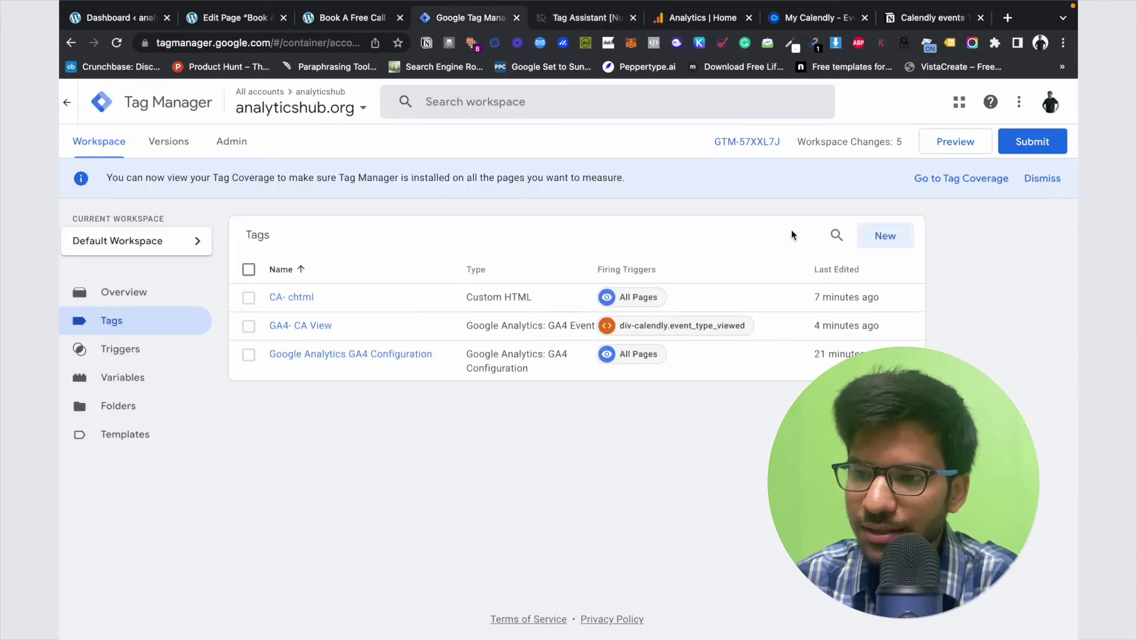
click(888, 246)
click(676, 248)
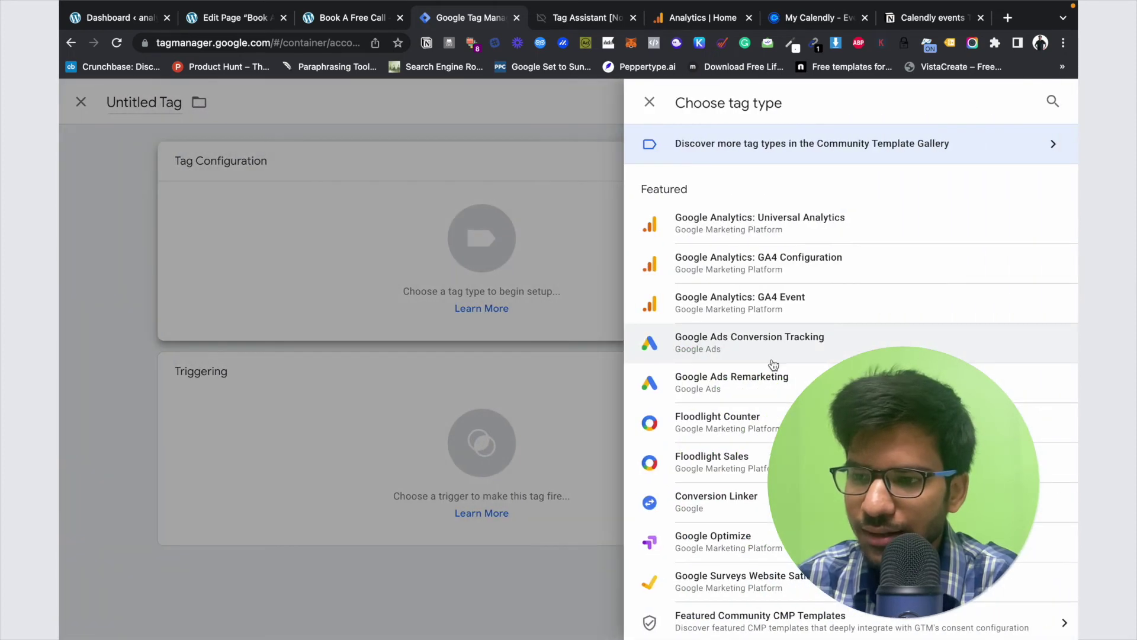
click(681, 261)
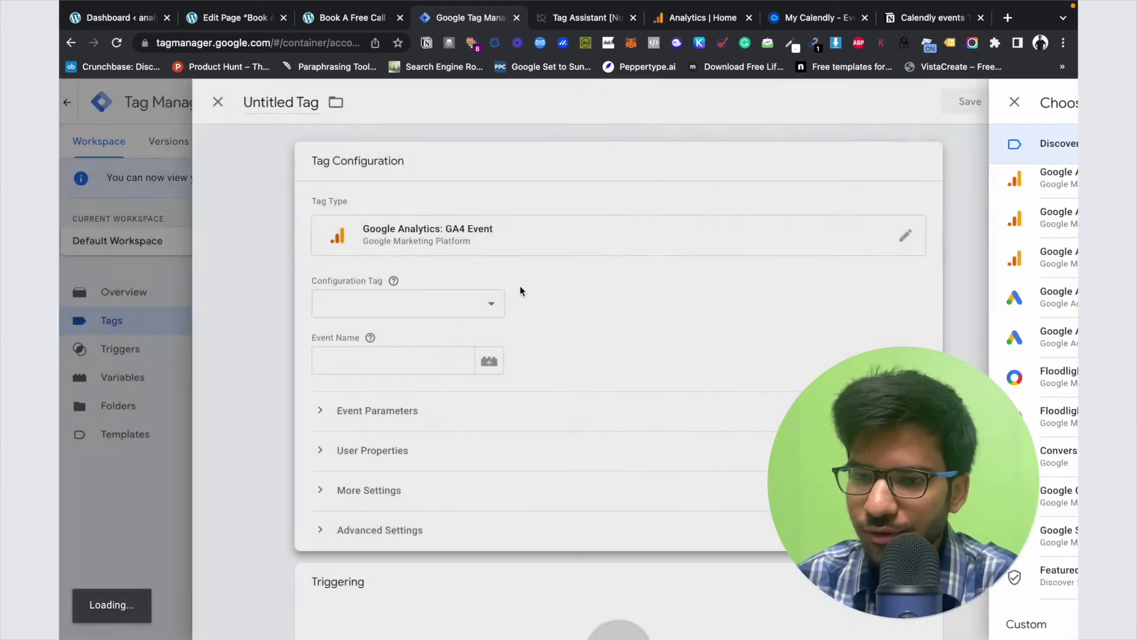
Link the GA4 Configuration tag and set the event name to 'CA Date and time'
click(415, 301)
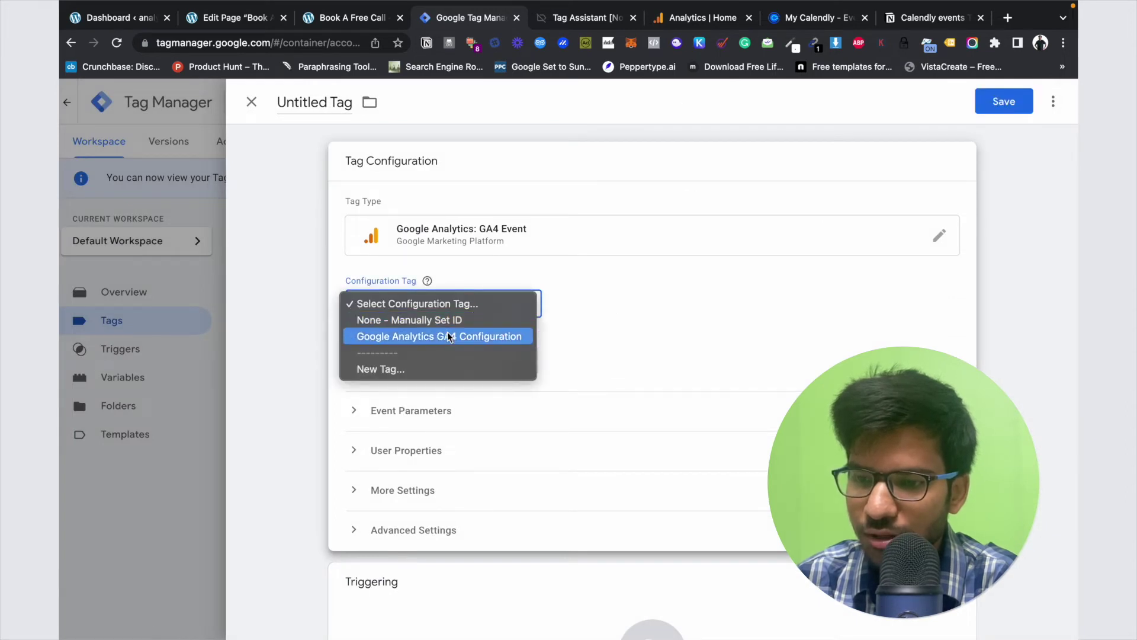
click(447, 336)
click(399, 364)
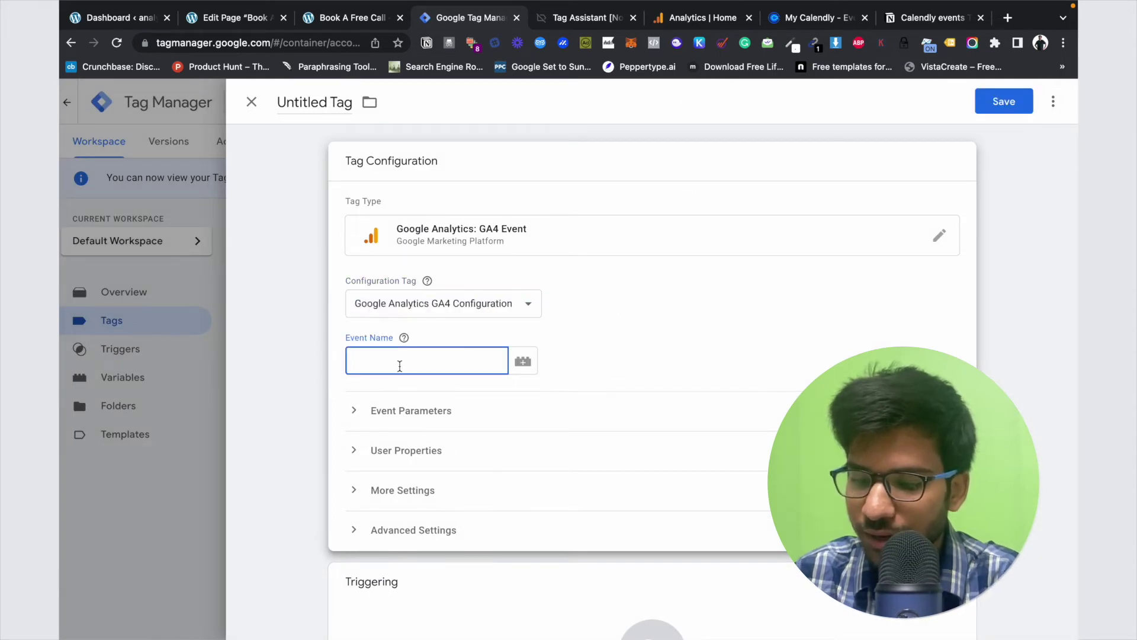
text(CA Da)
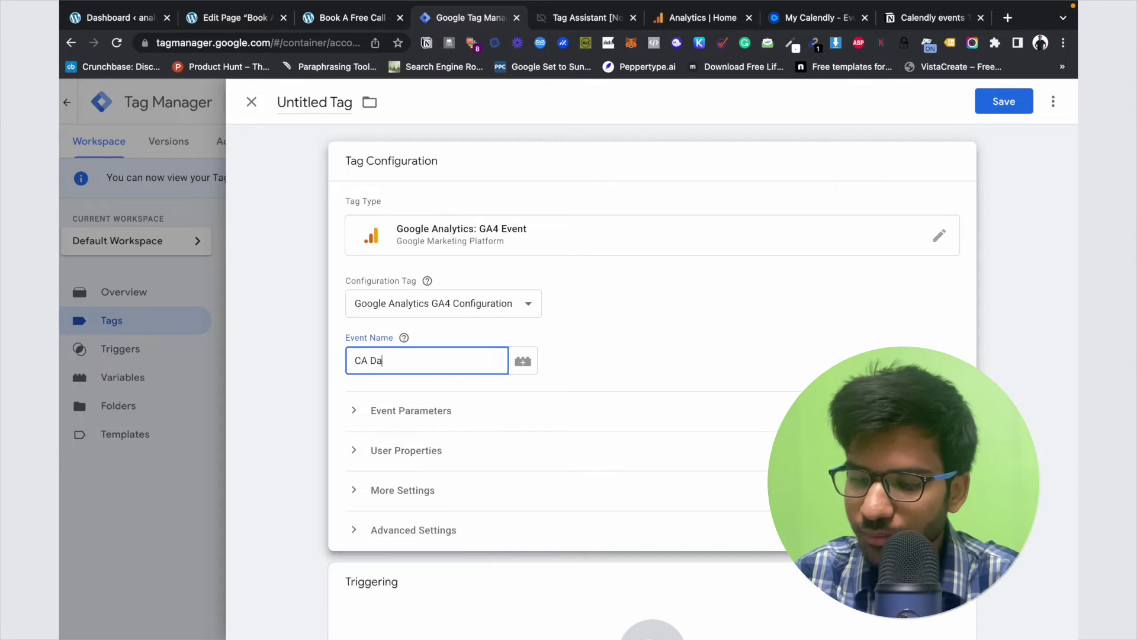
text(te and t)
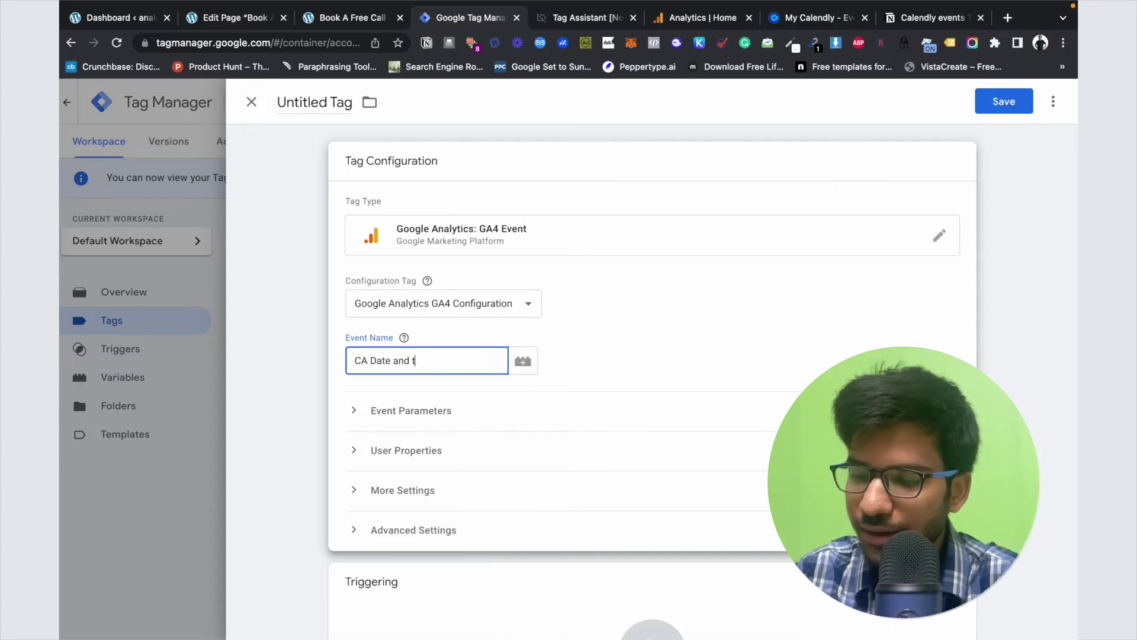
text(ime)
scroll(493, 345, down, 3)
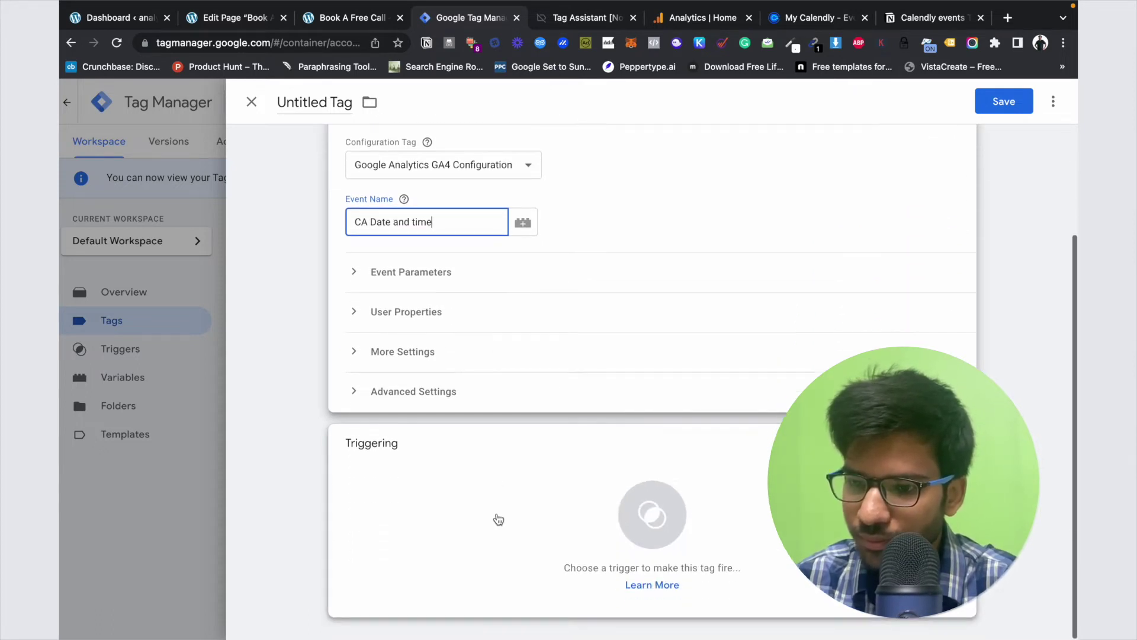
Add a new Custom Event trigger from the tag's Triggering section
click(498, 519)
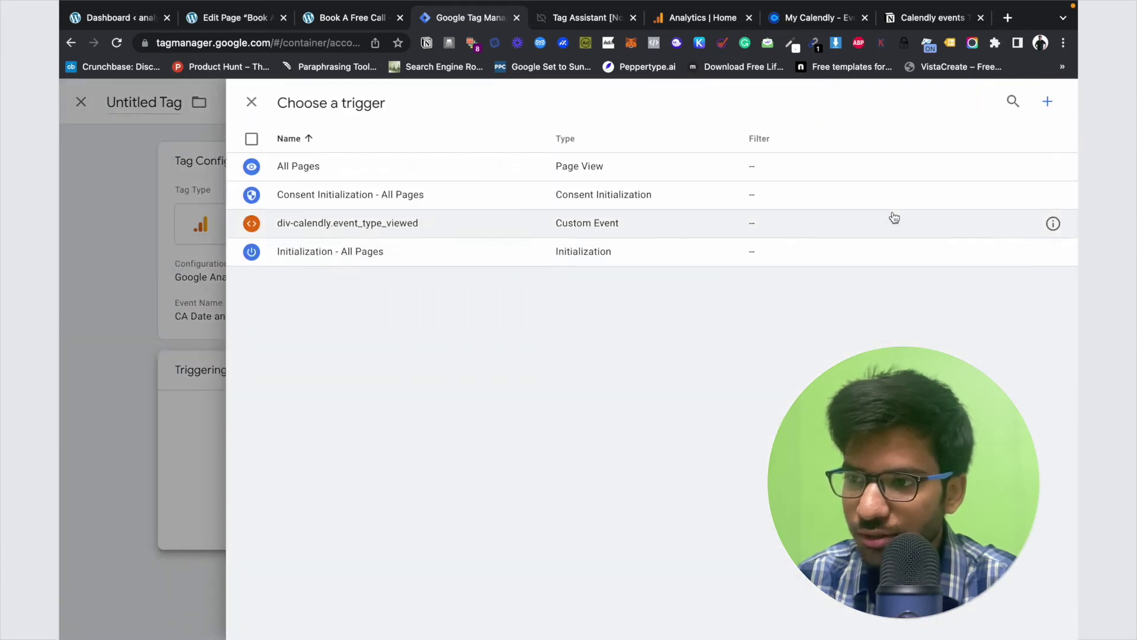
click(1047, 102)
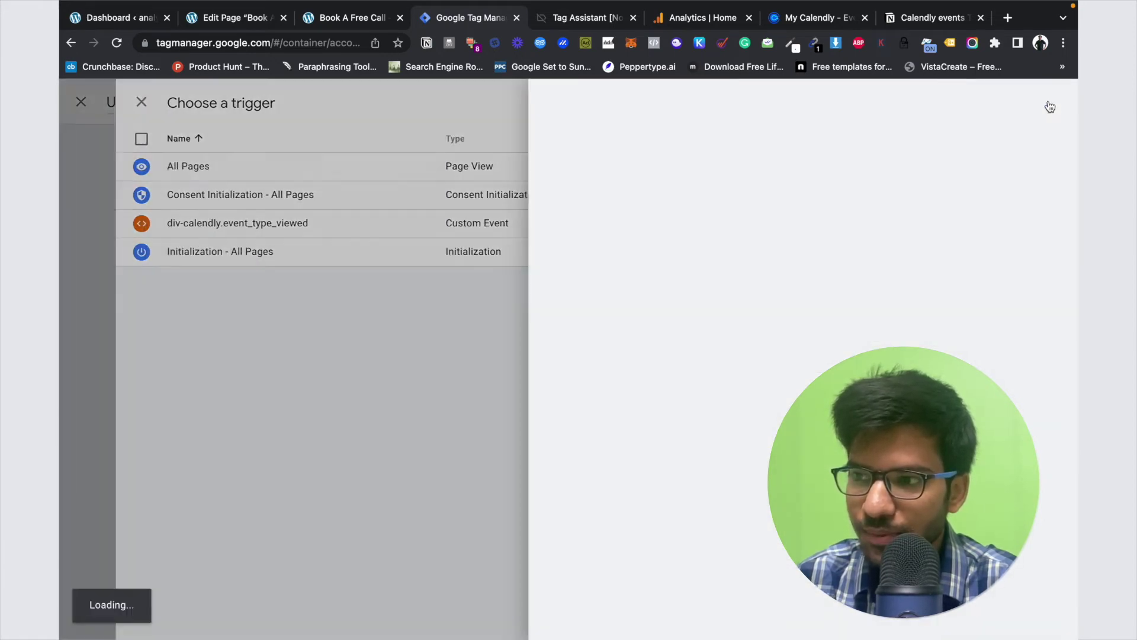
click(660, 230)
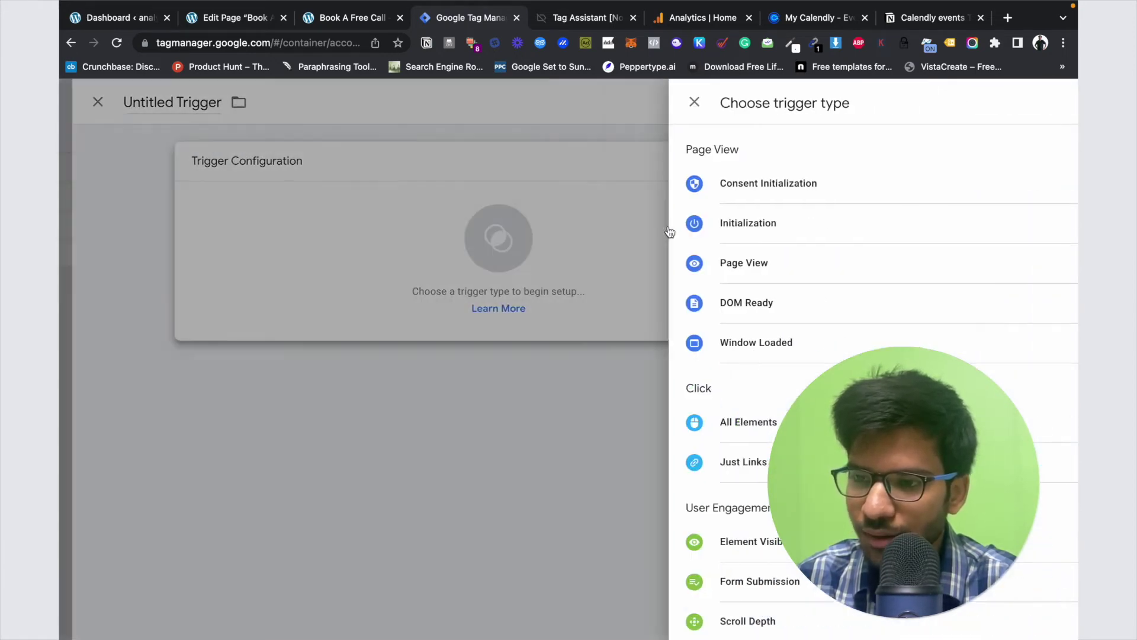
scroll(711, 337, down, 6)
click(724, 461)
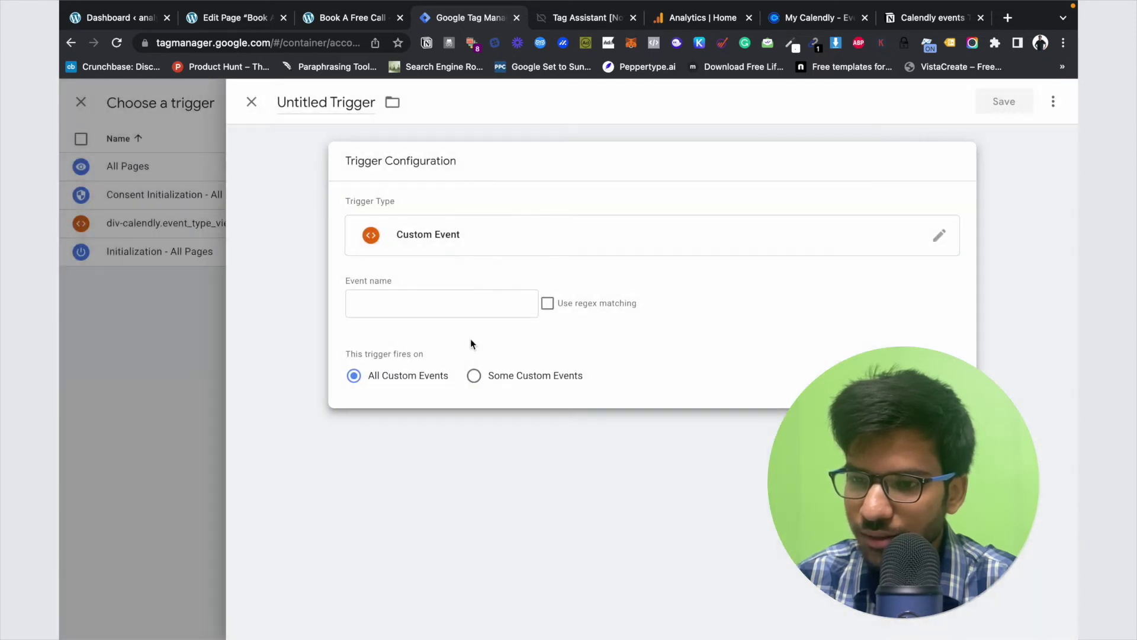
Set the trigger's event name to calendly.date_and_time_selected, copied from Tag Assistant, with regex matching
click(581, 19)
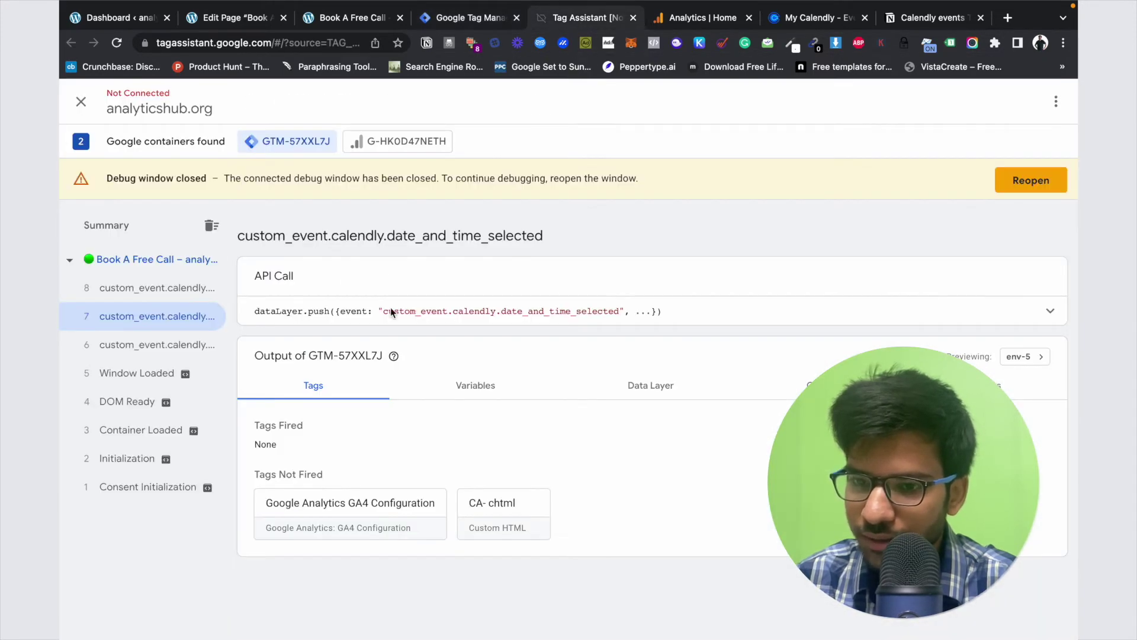
drag(452, 310, 620, 311)
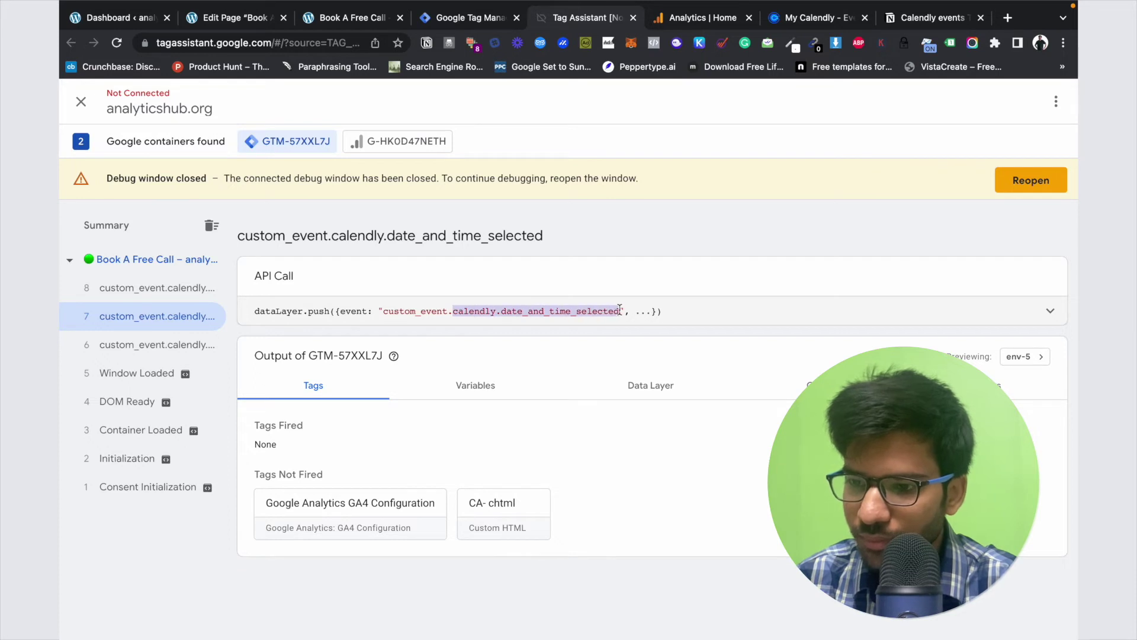
right_click(565, 311)
click(590, 345)
click(471, 18)
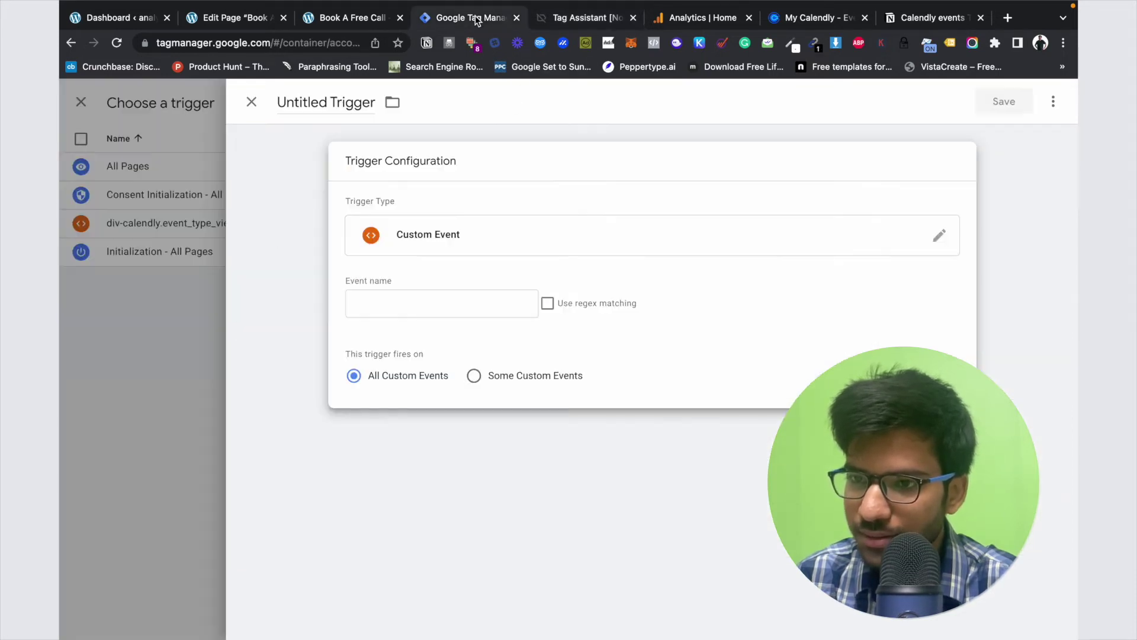
click(396, 305)
key(super+v)
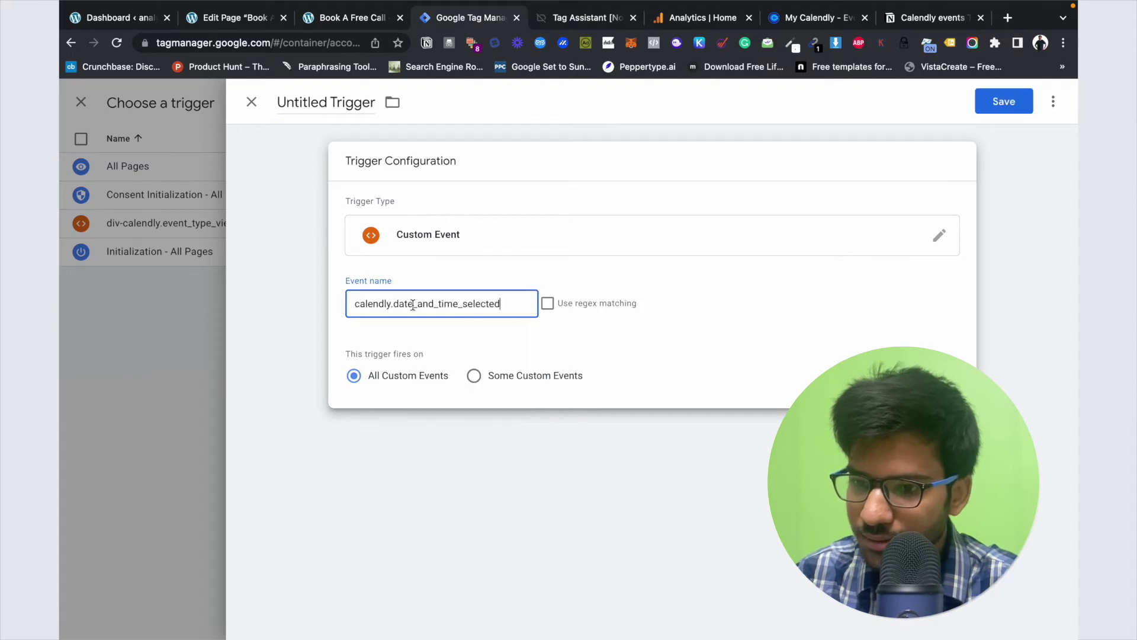
click(548, 303)
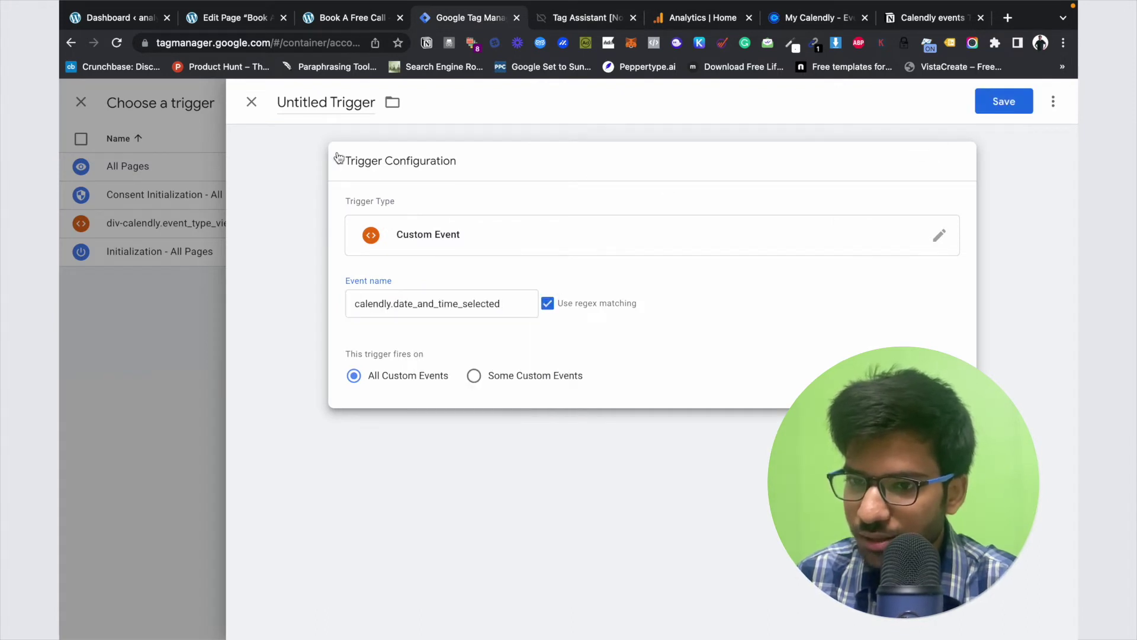
Name the trigger 'CA-calendly.date_and_time_selected' and save it
click(337, 96)
key(super+a)
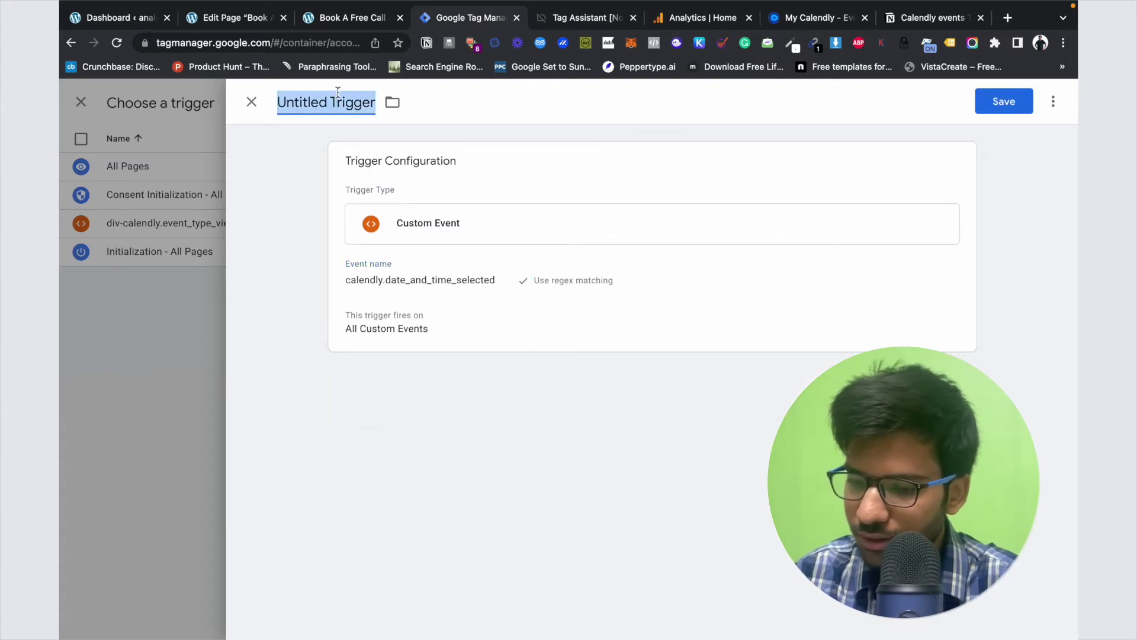
key(BackSpace)
text(CA)
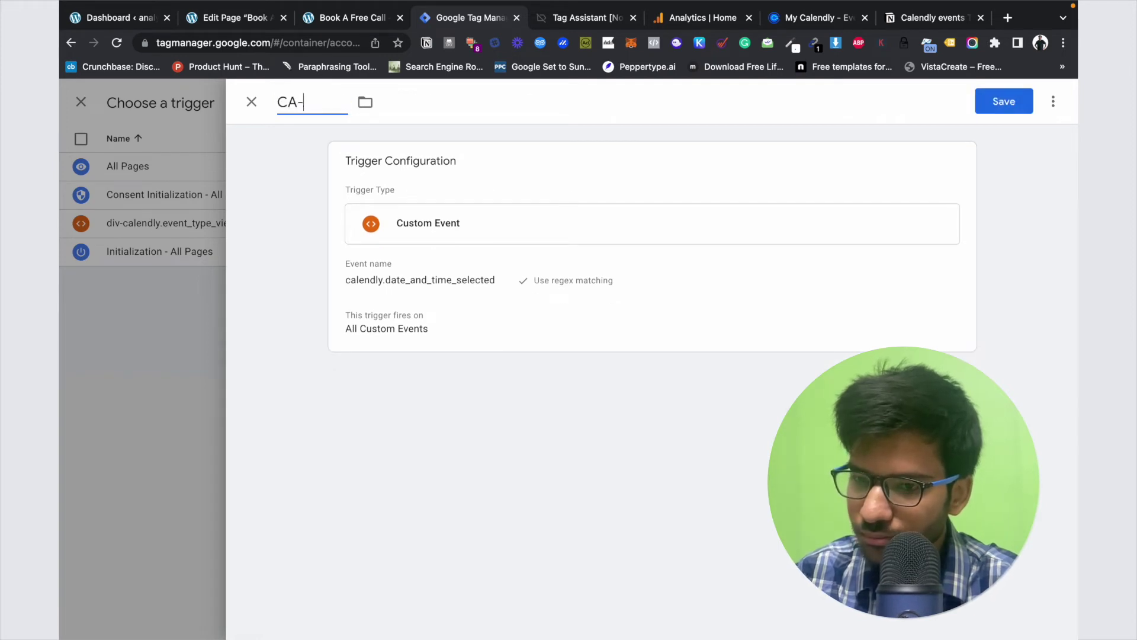
text(-)
key(super+v)
click(1004, 101)
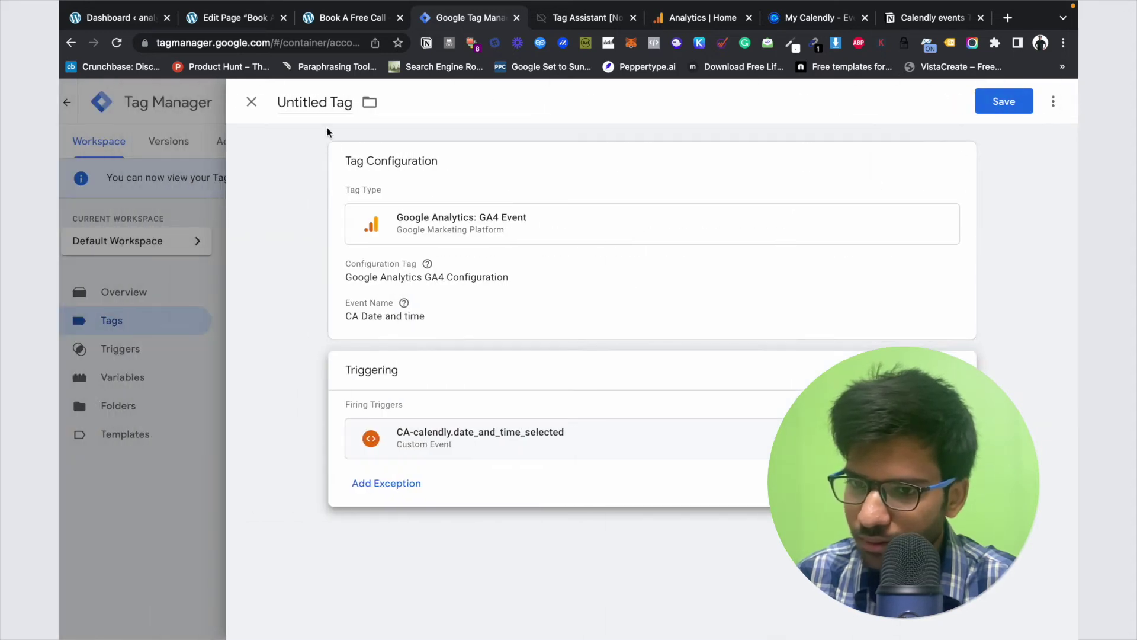
Rename the tag 'GA4 Select data and time' and save it
click(314, 102)
key(super+a)
text(GA4 Select data)
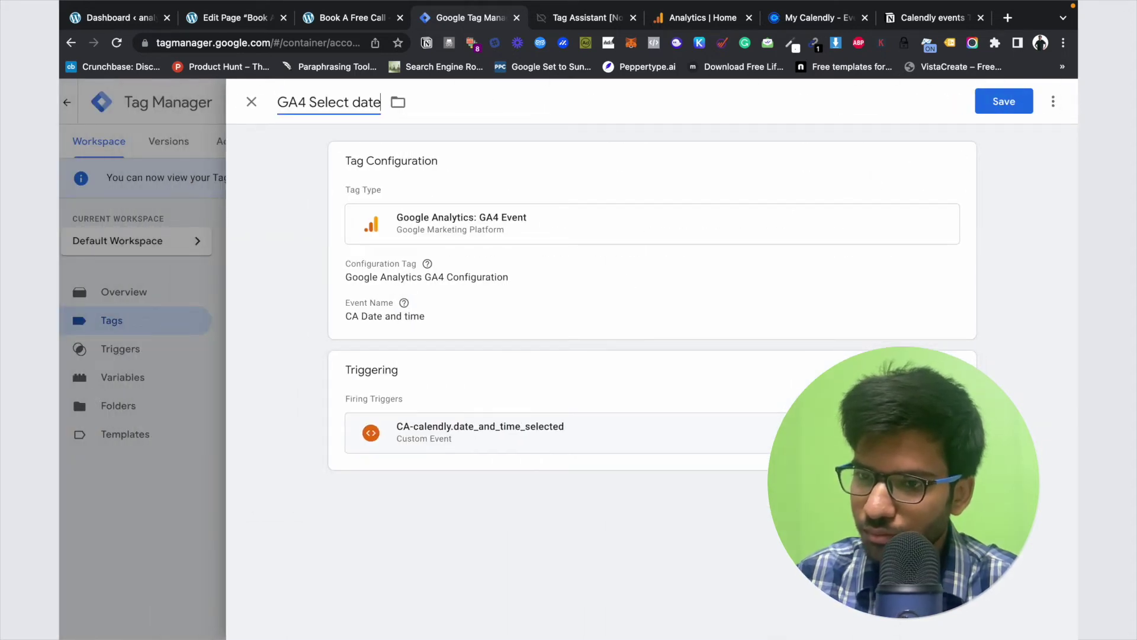
text( and time)
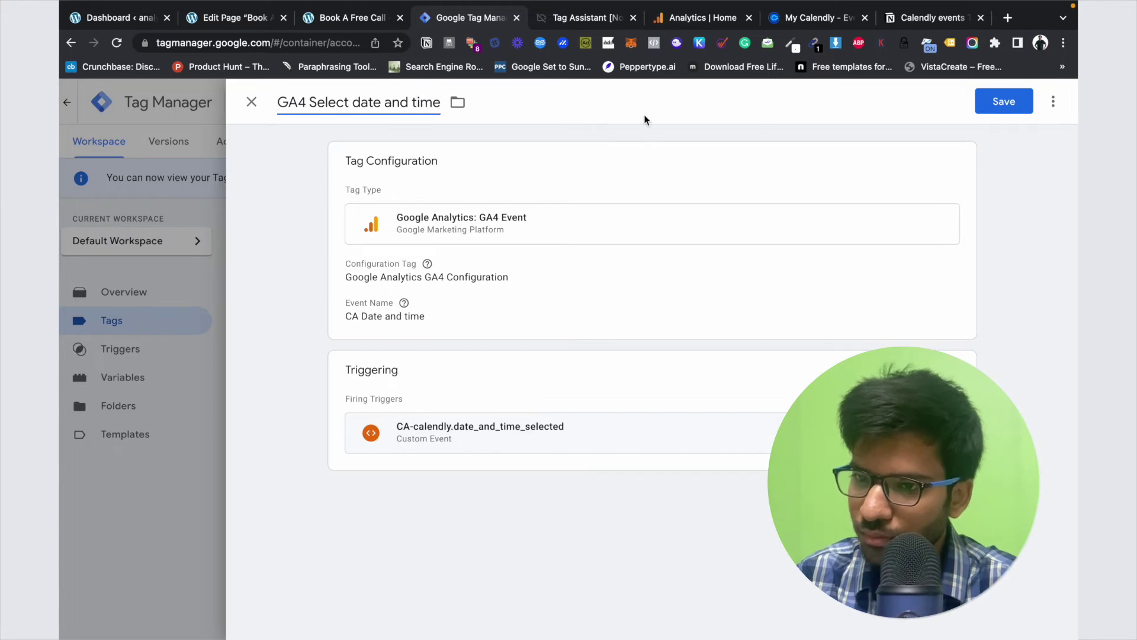
click(1000, 103)
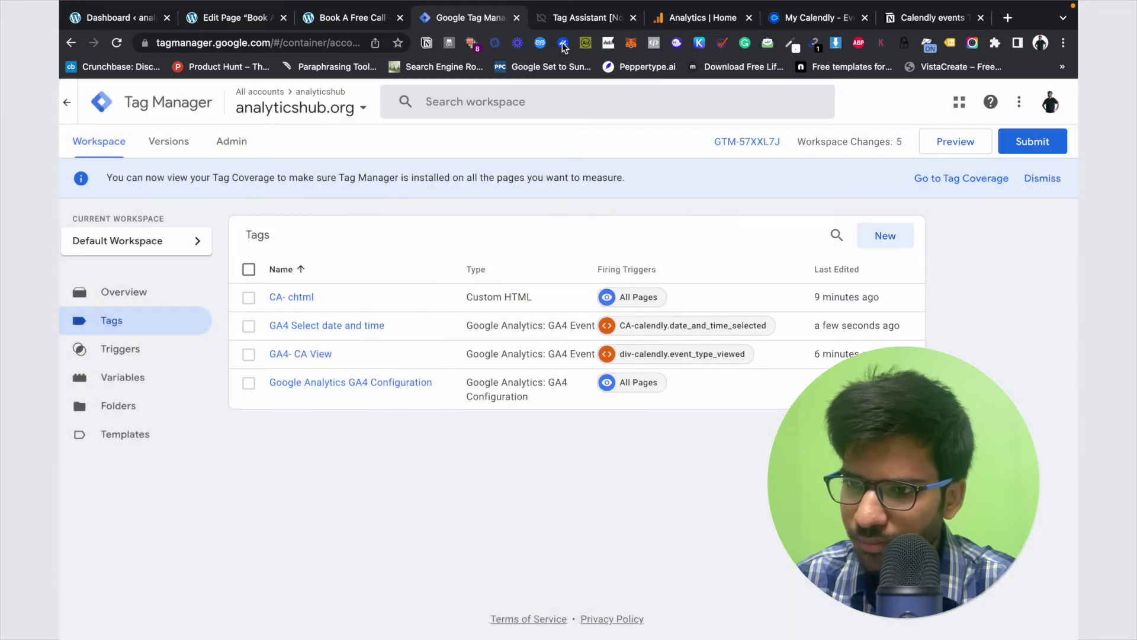
Check the next Calendly event in Tag Assistant, then start another new tag
click(587, 18)
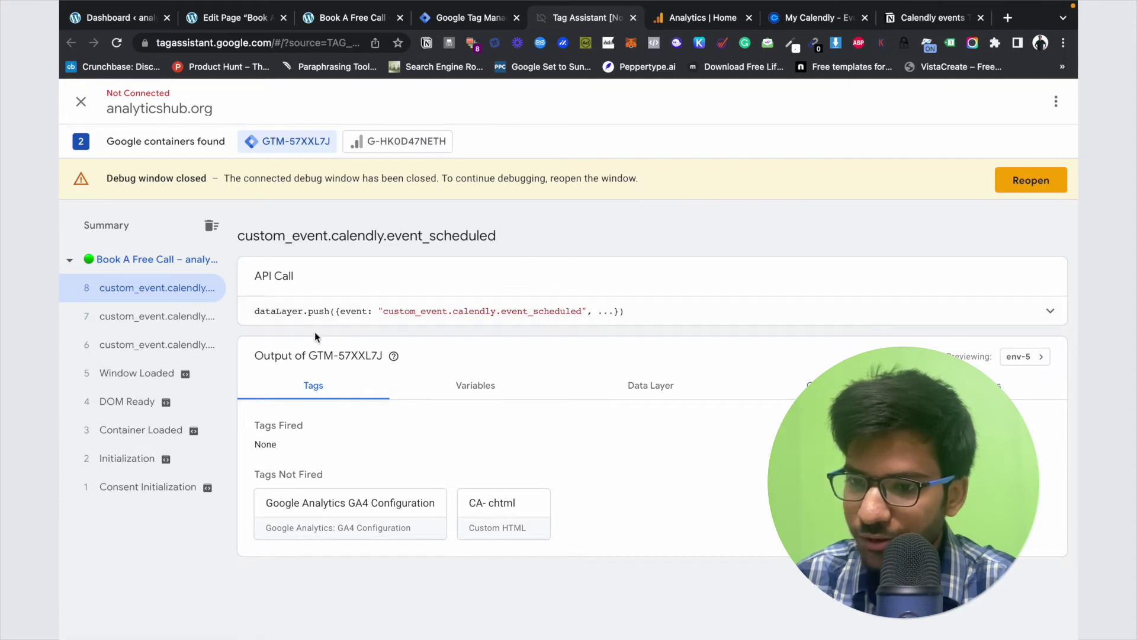
click(470, 19)
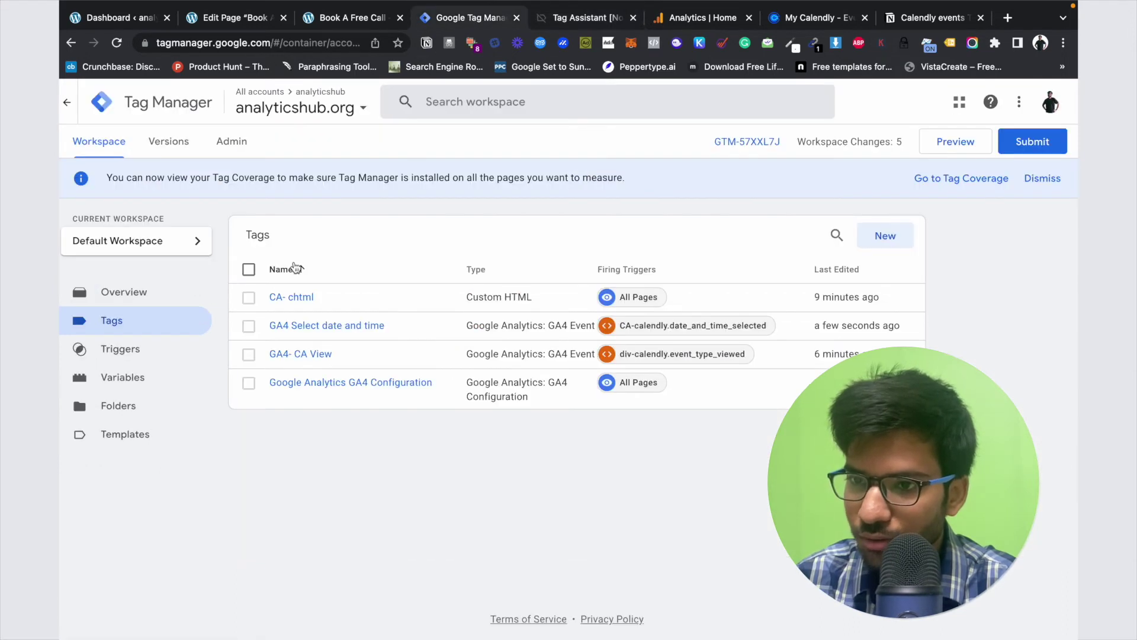
click(886, 236)
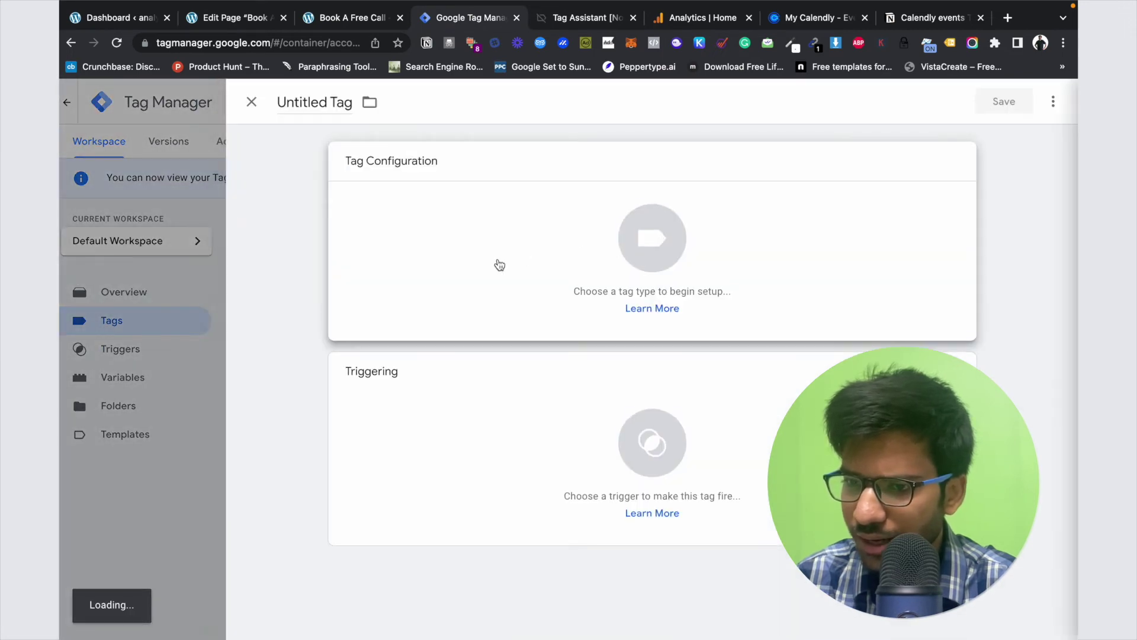
Make the new tag a GA4 Event linked to the GA4 Configuration tag
click(497, 264)
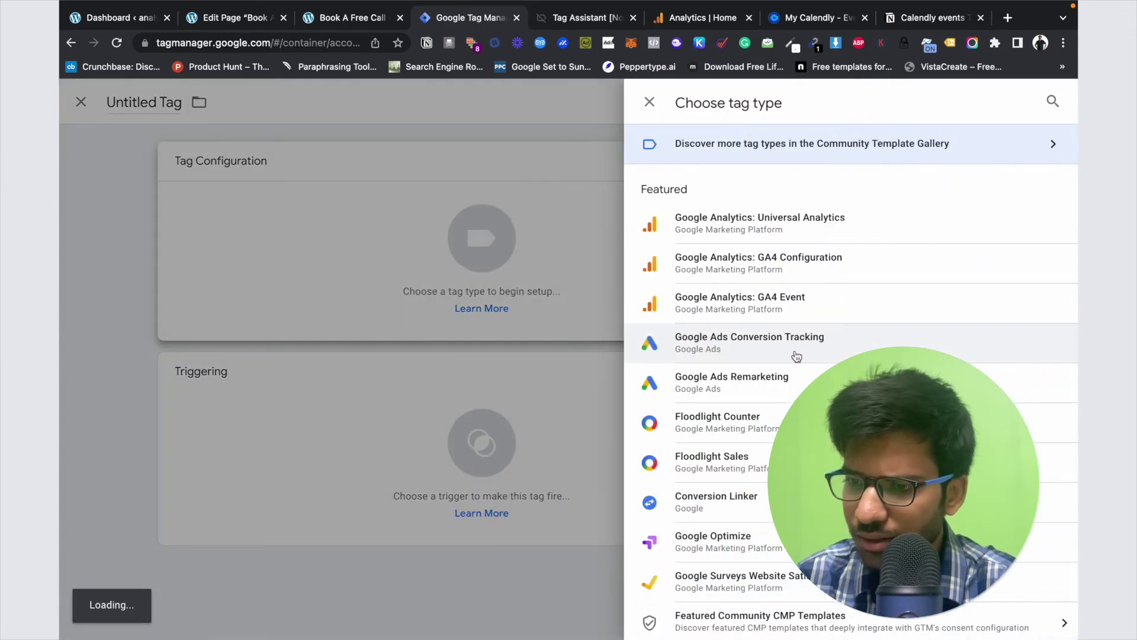
click(773, 309)
click(452, 302)
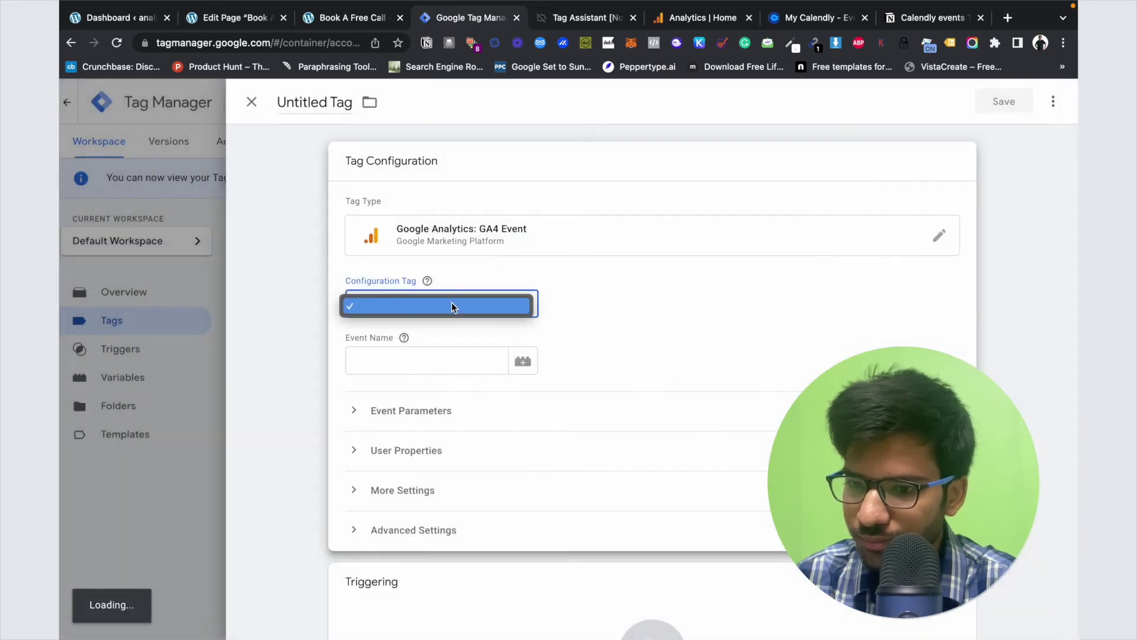
click(446, 336)
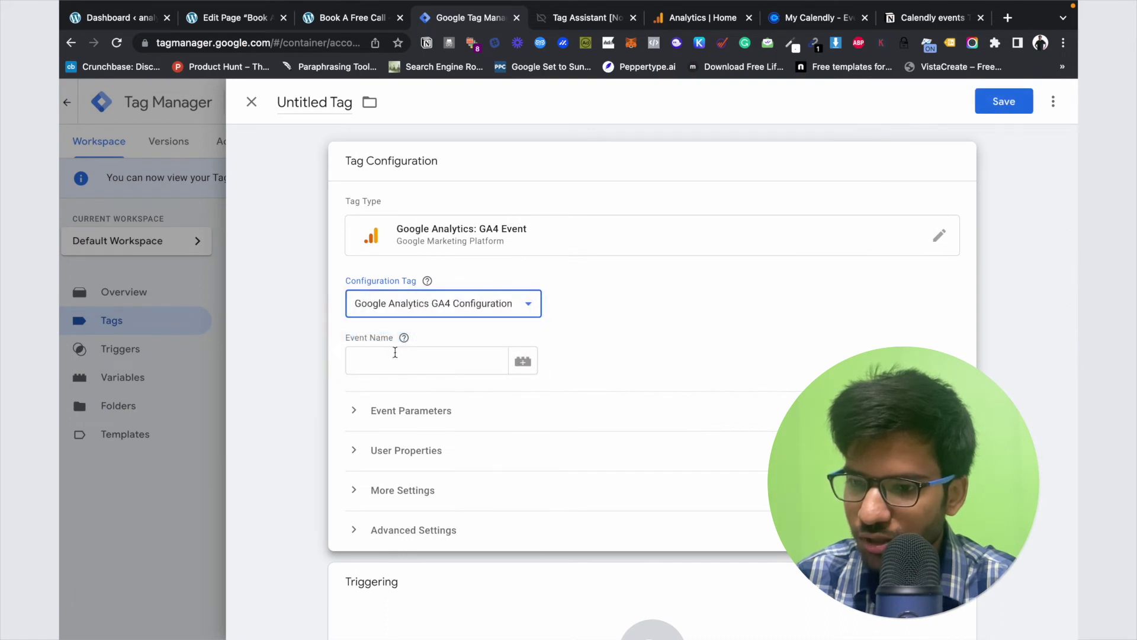
click(395, 355)
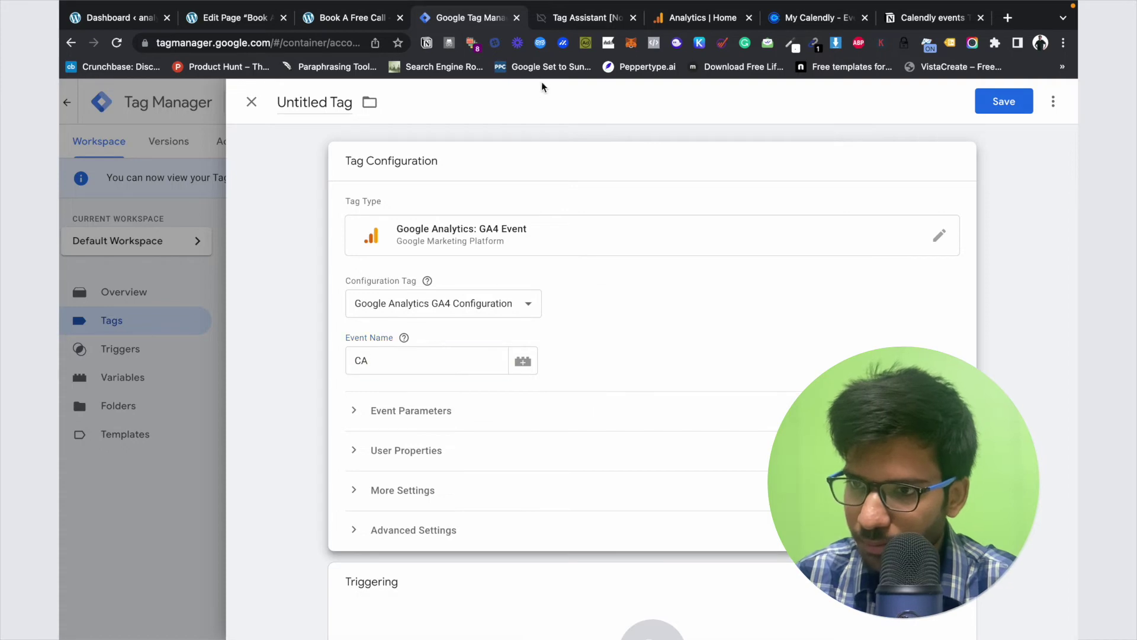
Set the event name to 'CA Booking scheduled', copying 'scheduled' from Tag Assistant
click(579, 24)
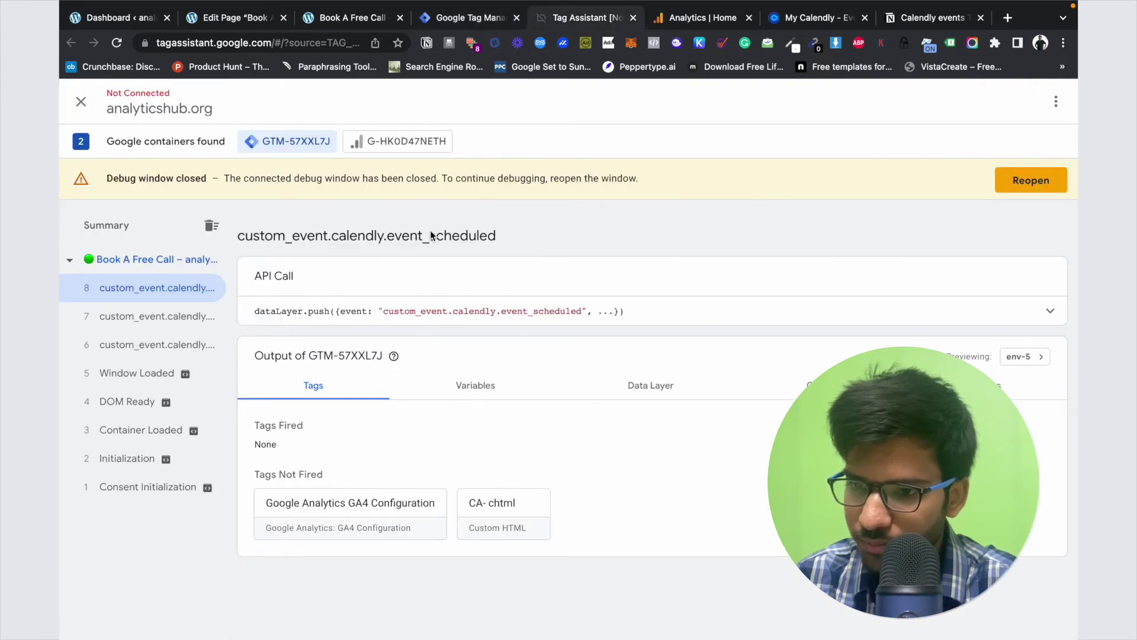
drag(431, 235, 497, 236)
right_click(458, 232)
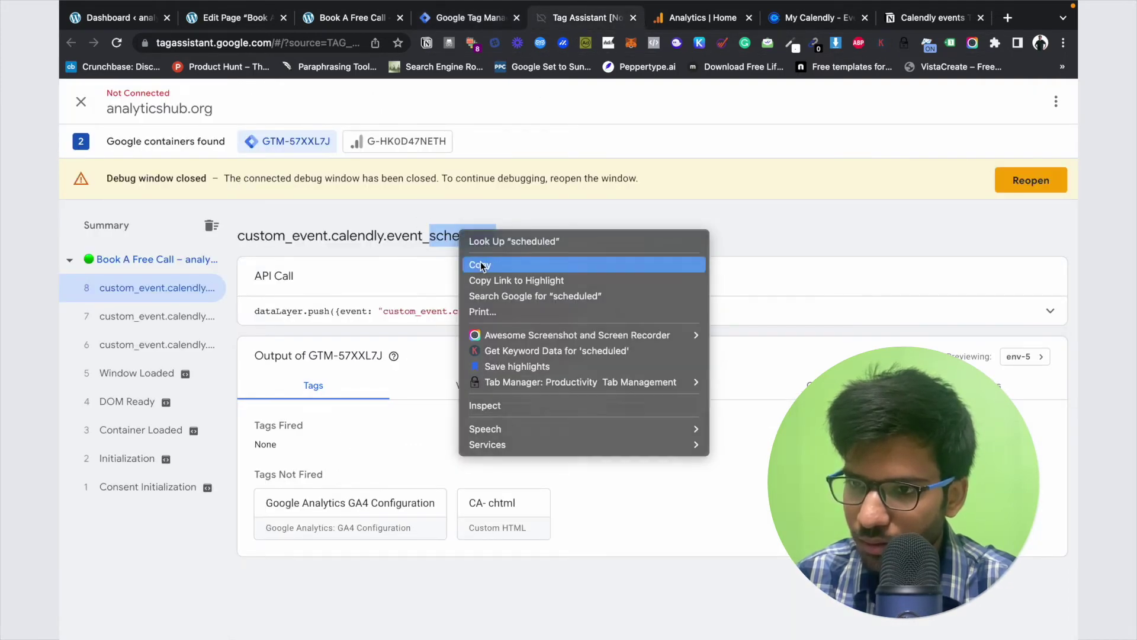
click(474, 264)
click(475, 16)
click(414, 352)
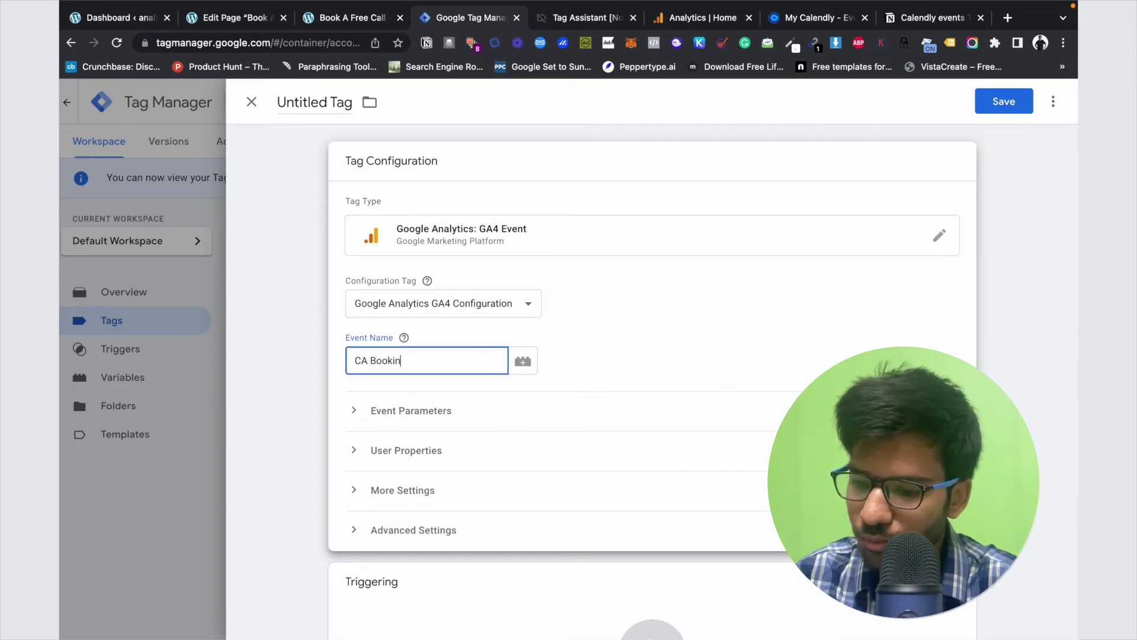
text(Booking)
key(super+v)
Name the tag 'GA- Booking scheduled' and bring up its trigger choices
click(328, 103)
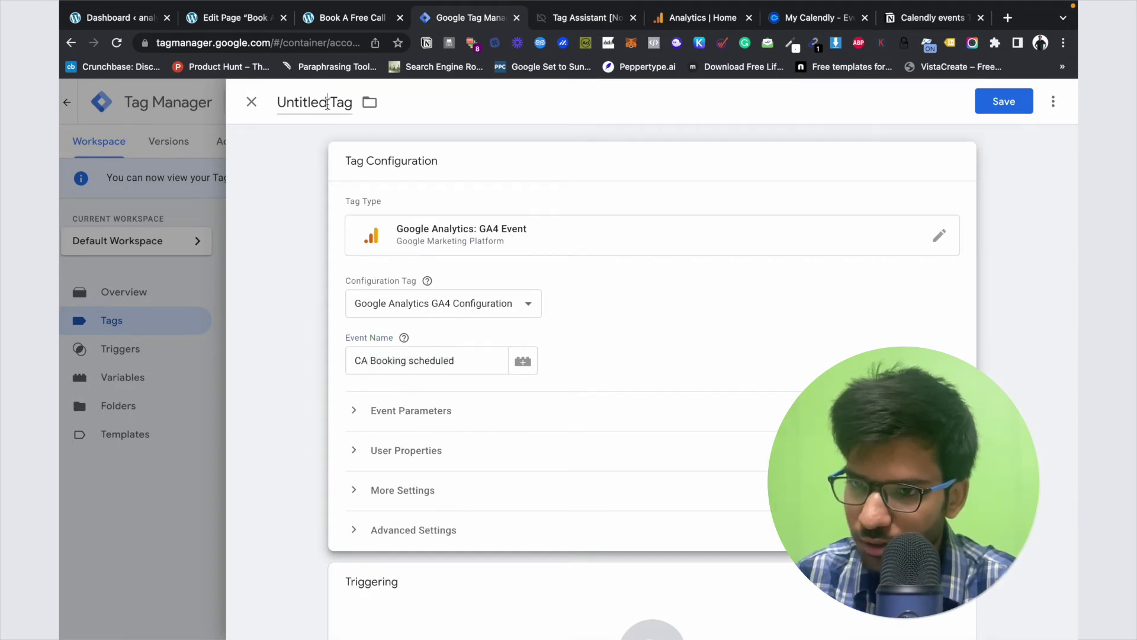
key(super+a)
key(BackSpace)
text(GA)
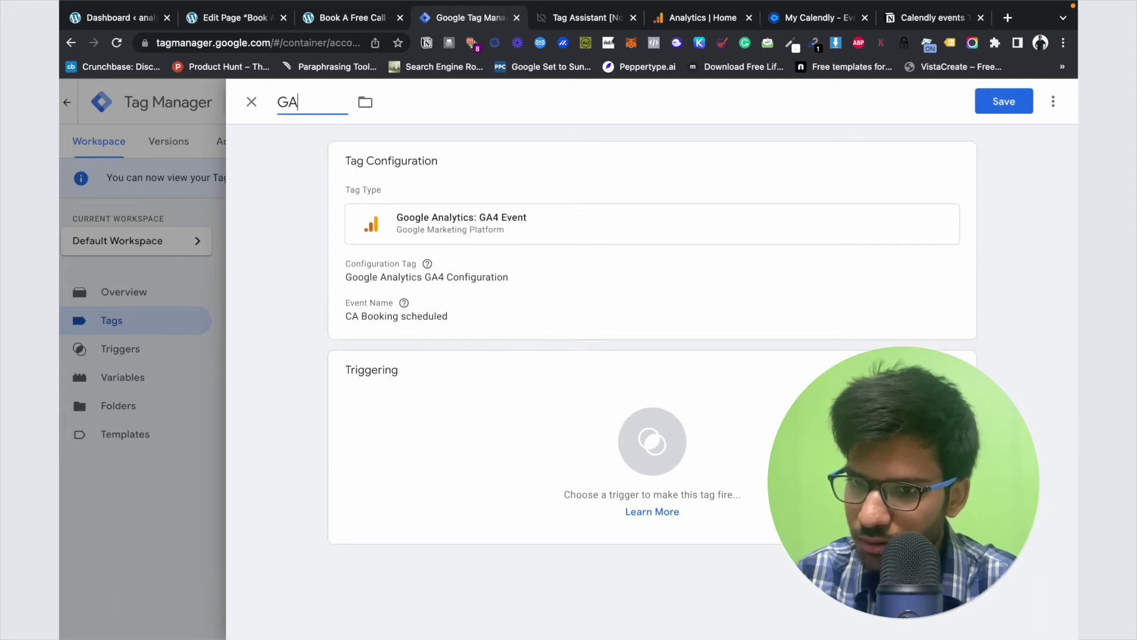
text(-)
key(super+v)
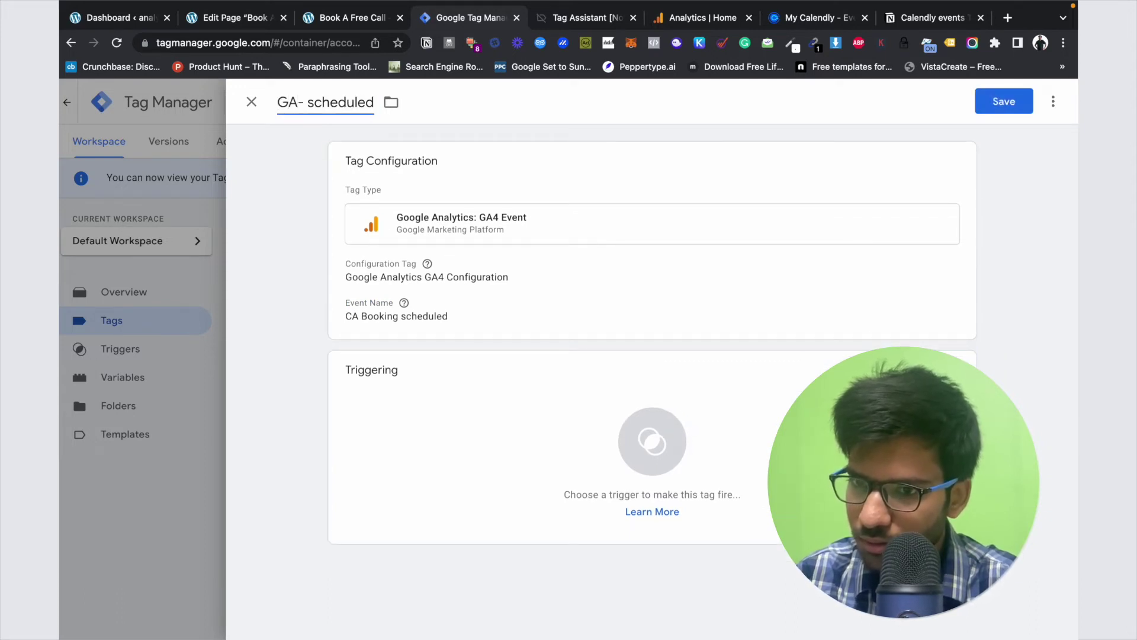
text(Booking)
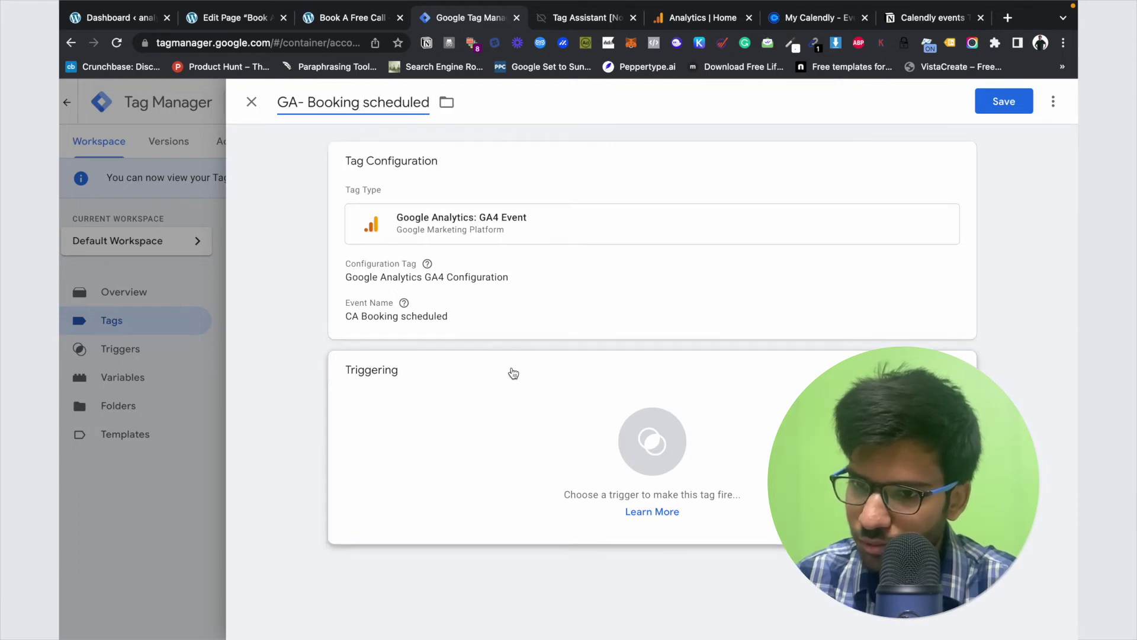
click(470, 413)
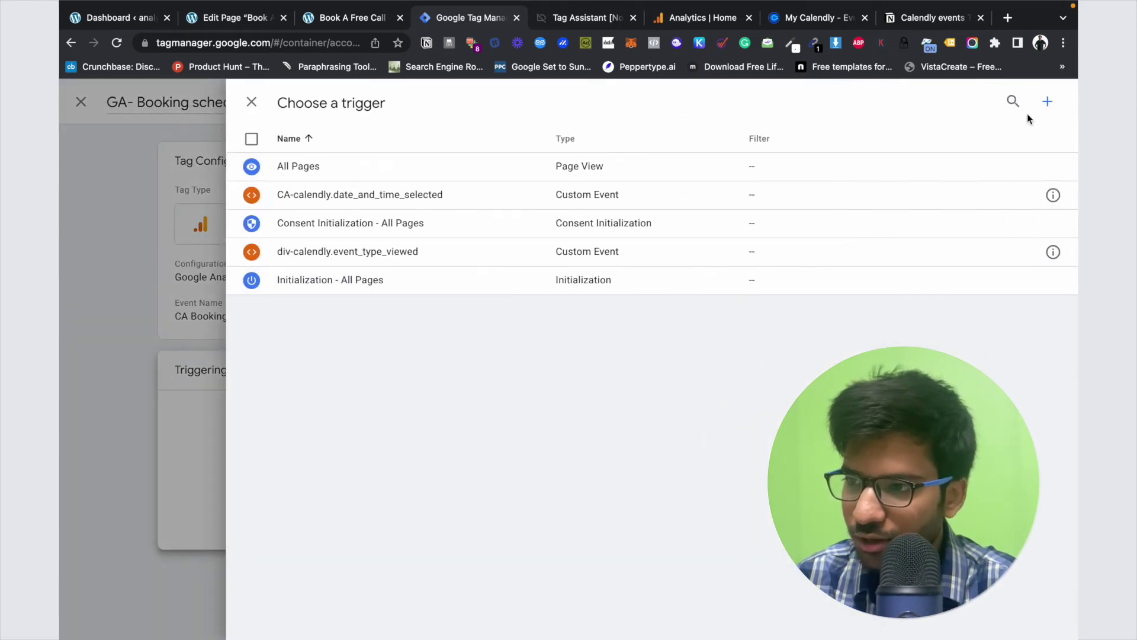
Create a new trigger of type Custom Event
click(1046, 102)
click(652, 218)
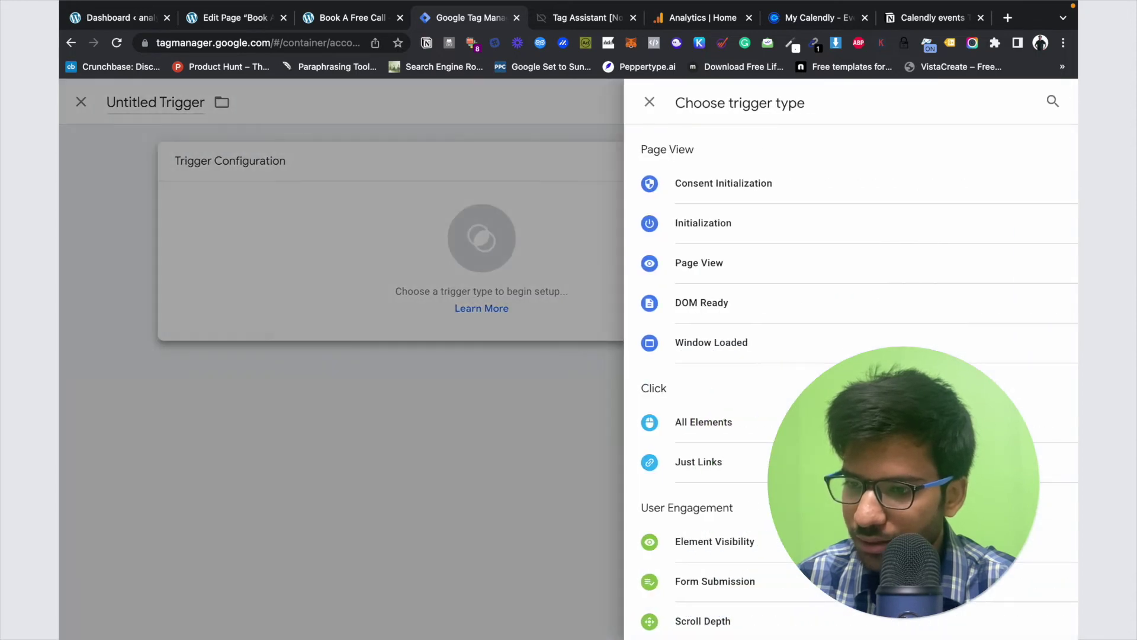
scroll(858, 500, down, 5)
click(736, 467)
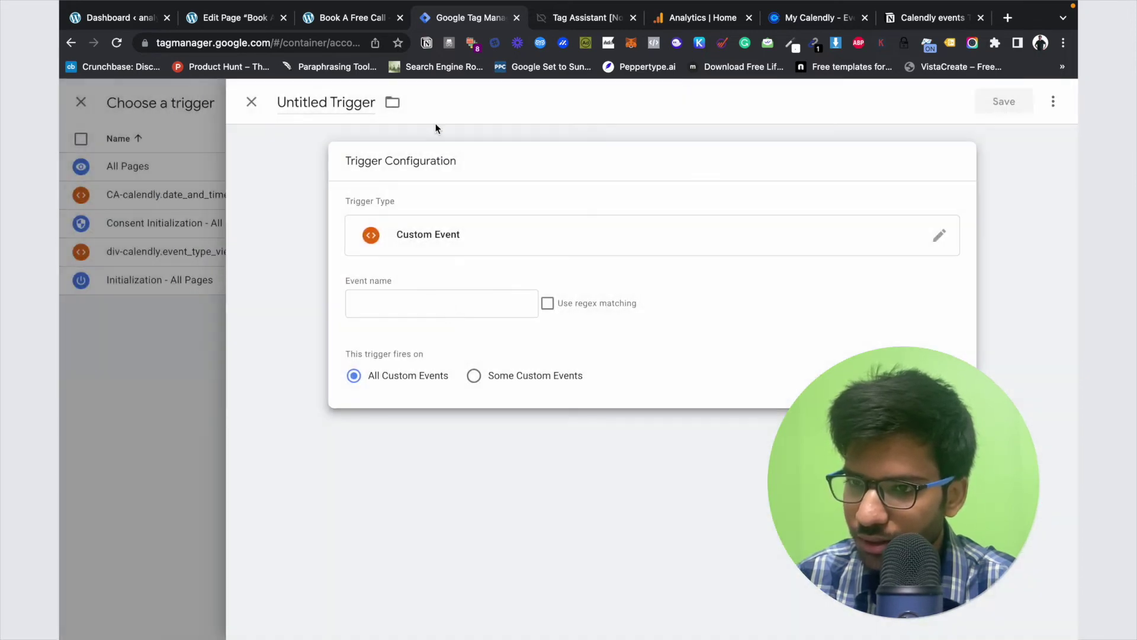
Set the trigger's event name to calendly.event_scheduled, copied from Tag Assistant, with regex matching
click(587, 19)
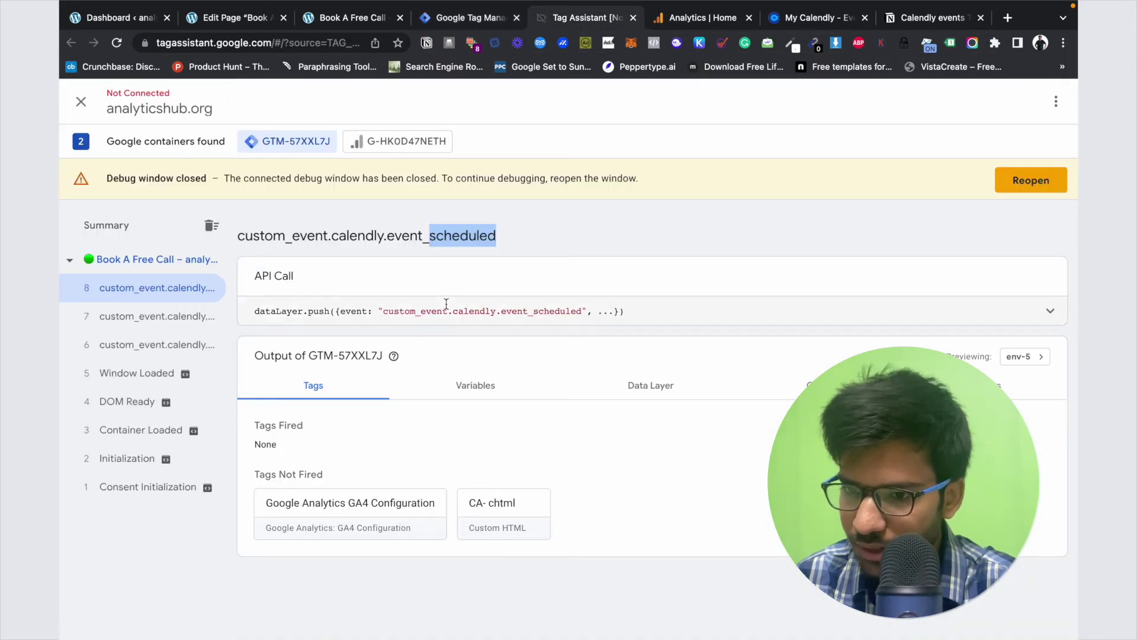
drag(452, 315, 579, 313)
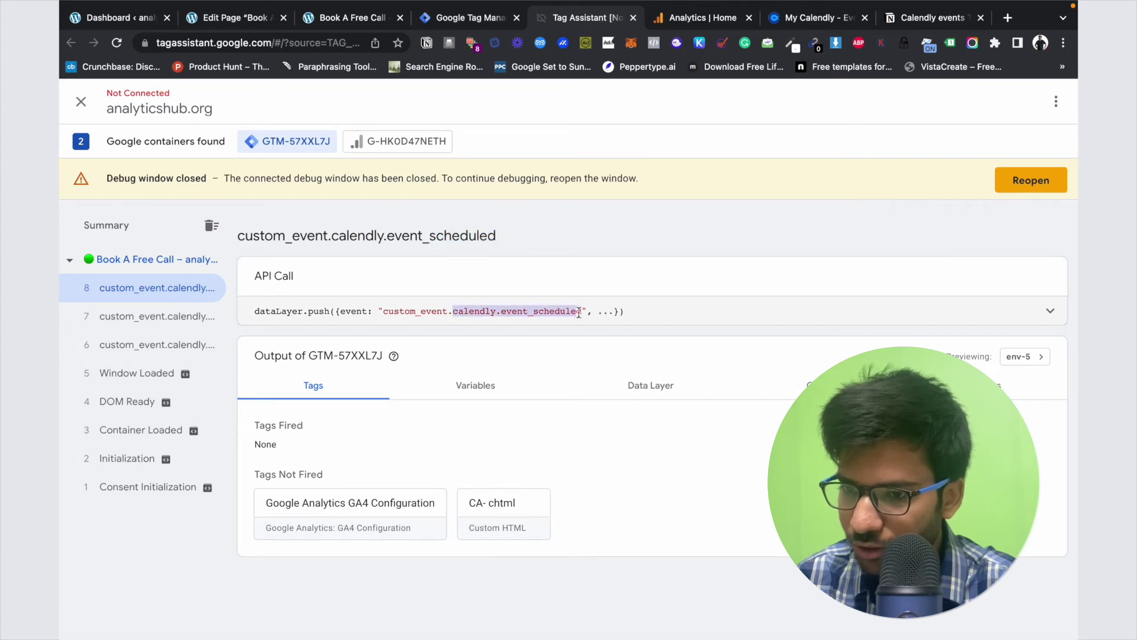
right_click(545, 315)
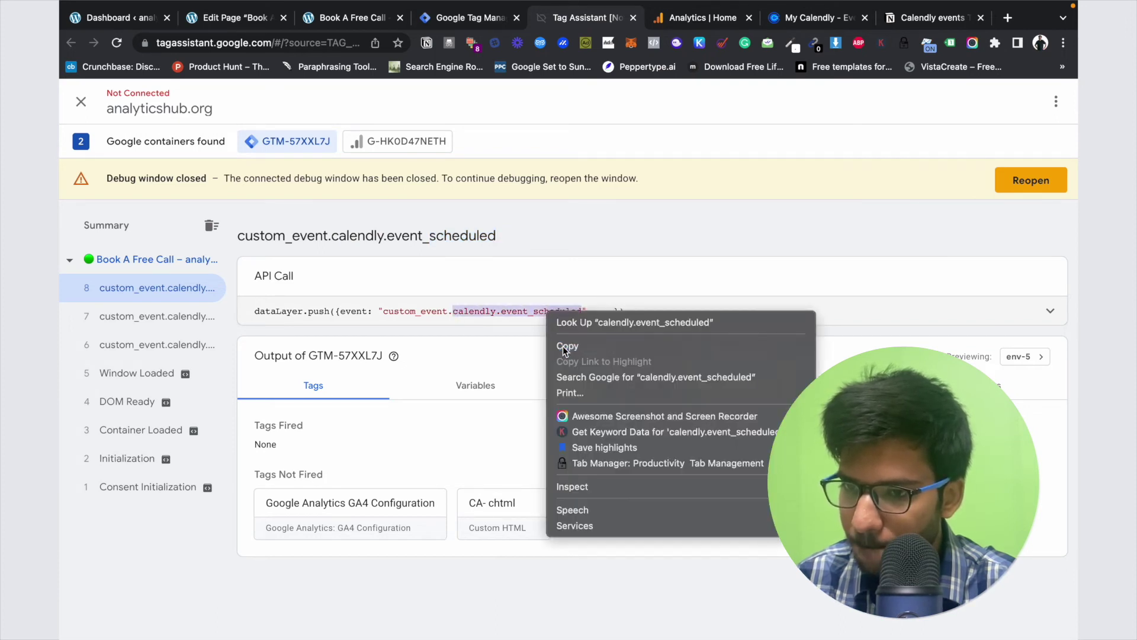
click(553, 341)
click(468, 18)
click(397, 302)
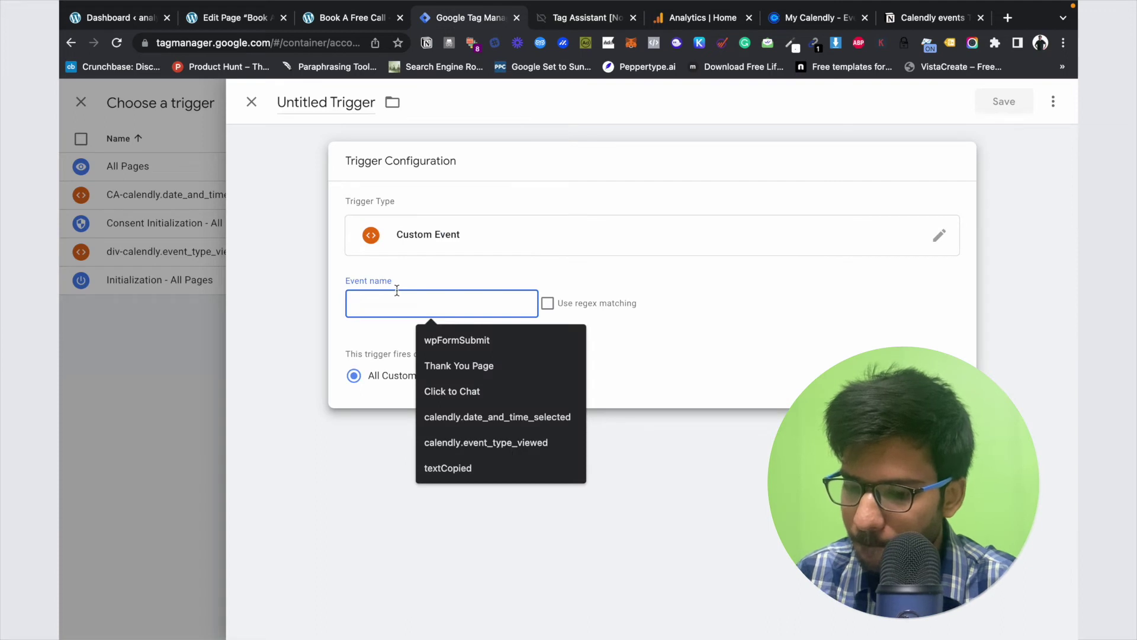
key(super+v)
click(556, 303)
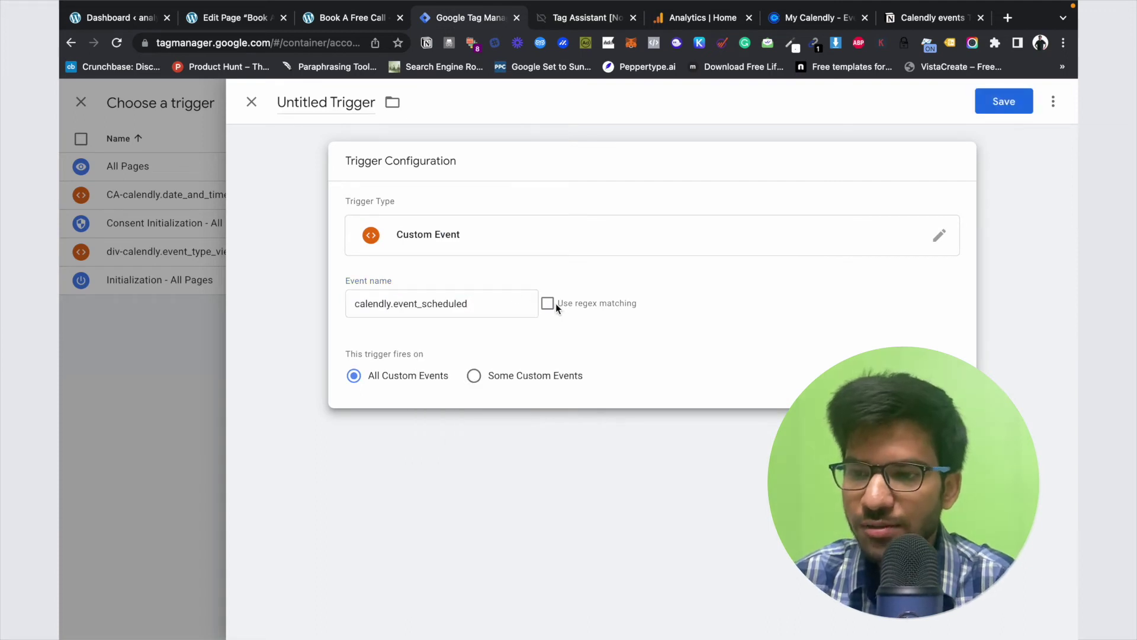
click(546, 305)
Name the trigger 'dlv-calendly.event_scheduled', save it, then save the GA- Booking scheduled tag
click(351, 105)
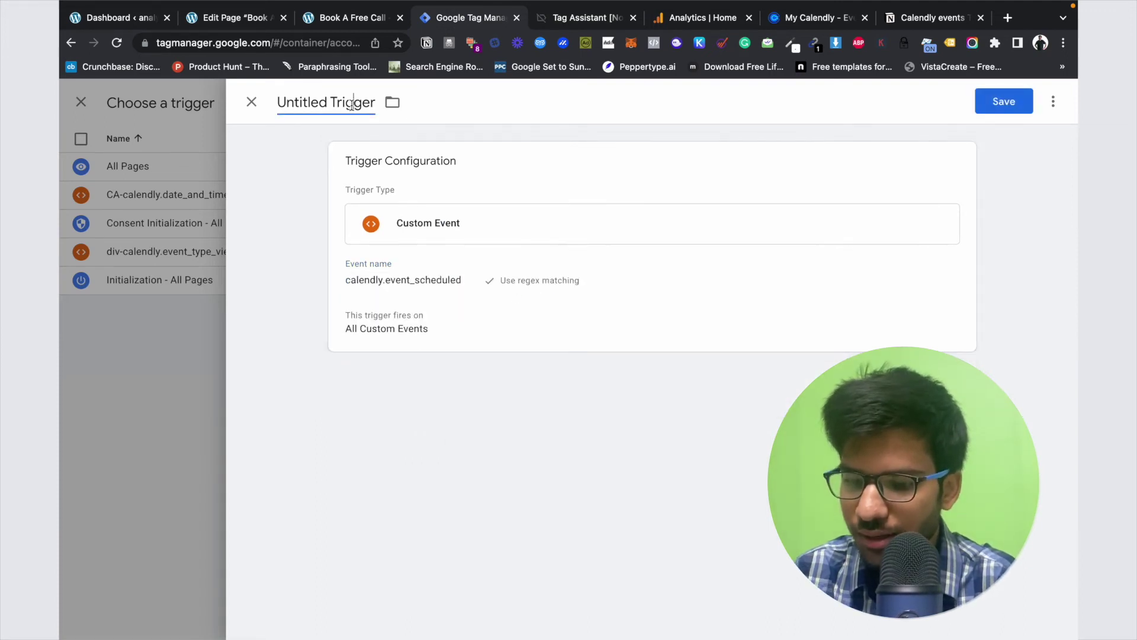
key(super+a)
key(BackSpace)
text(CA-)
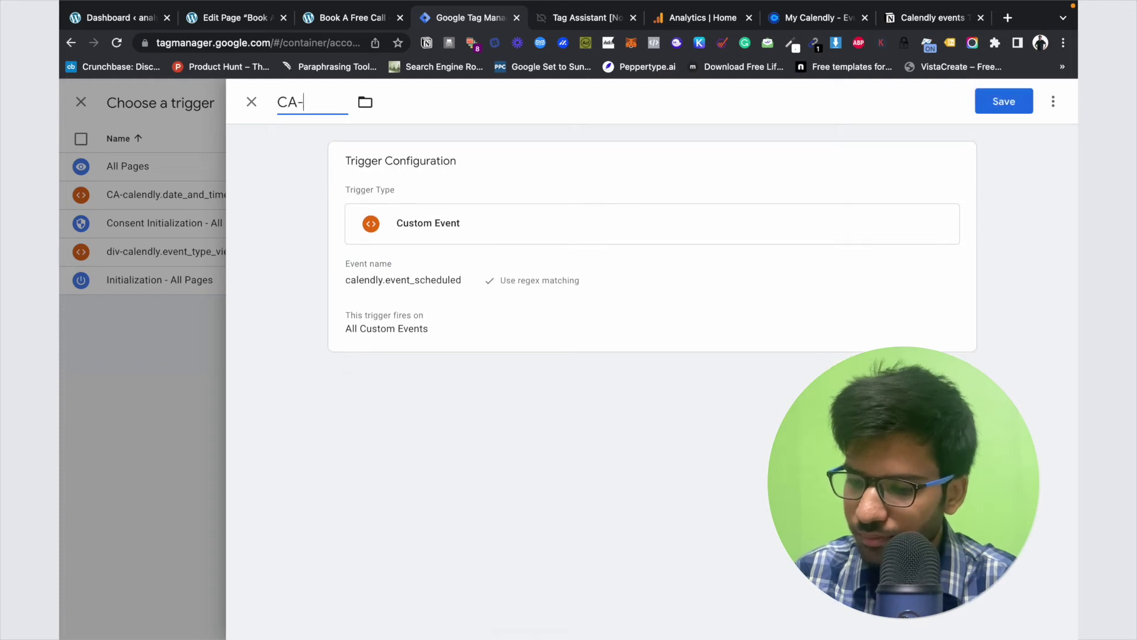
key(super+v)
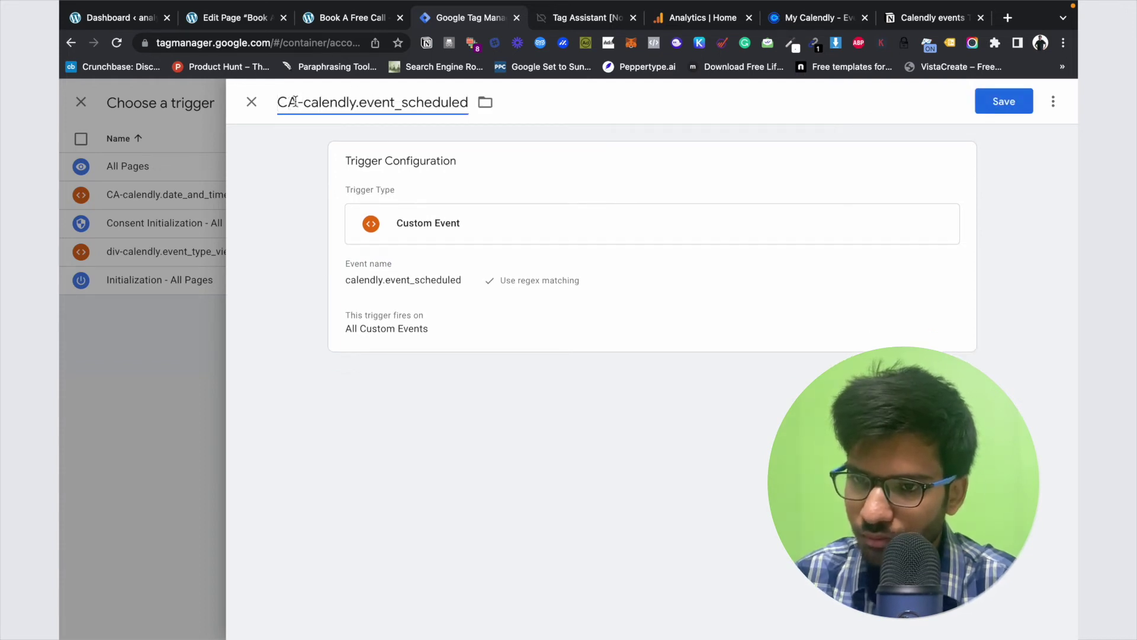
drag(295, 101, 276, 102)
key(BackSpace)
text(d)
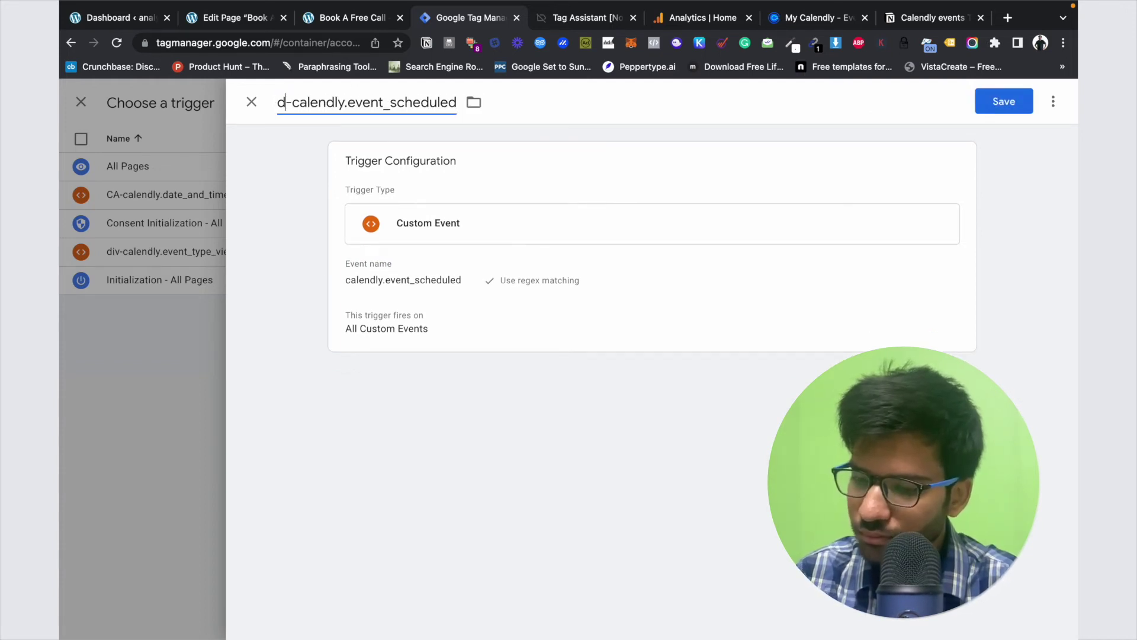
text(iv)
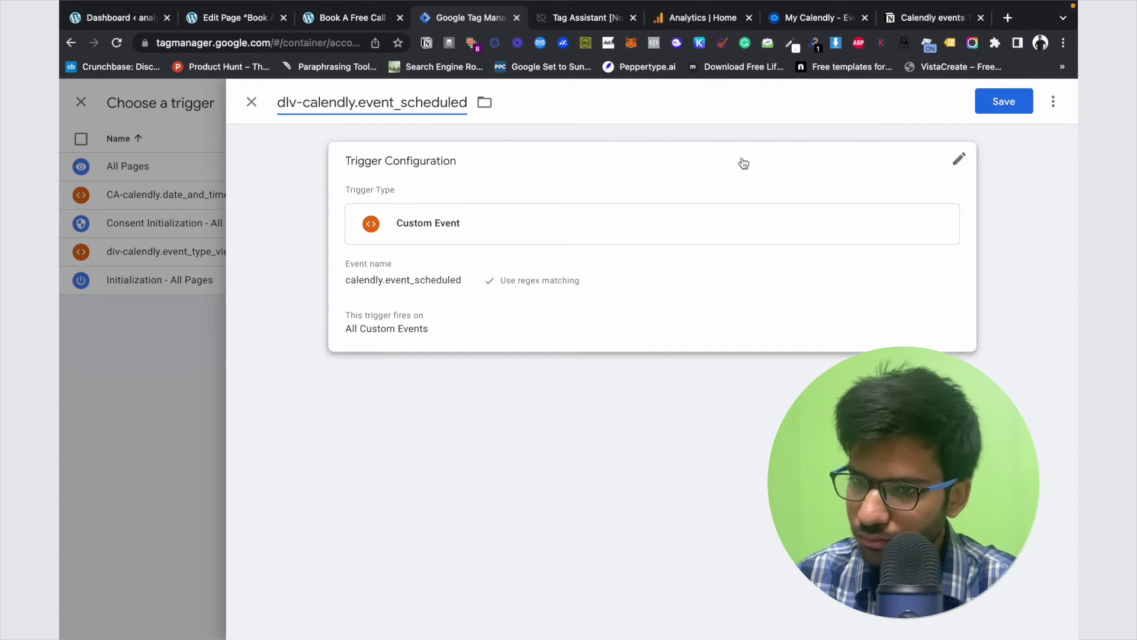
click(978, 99)
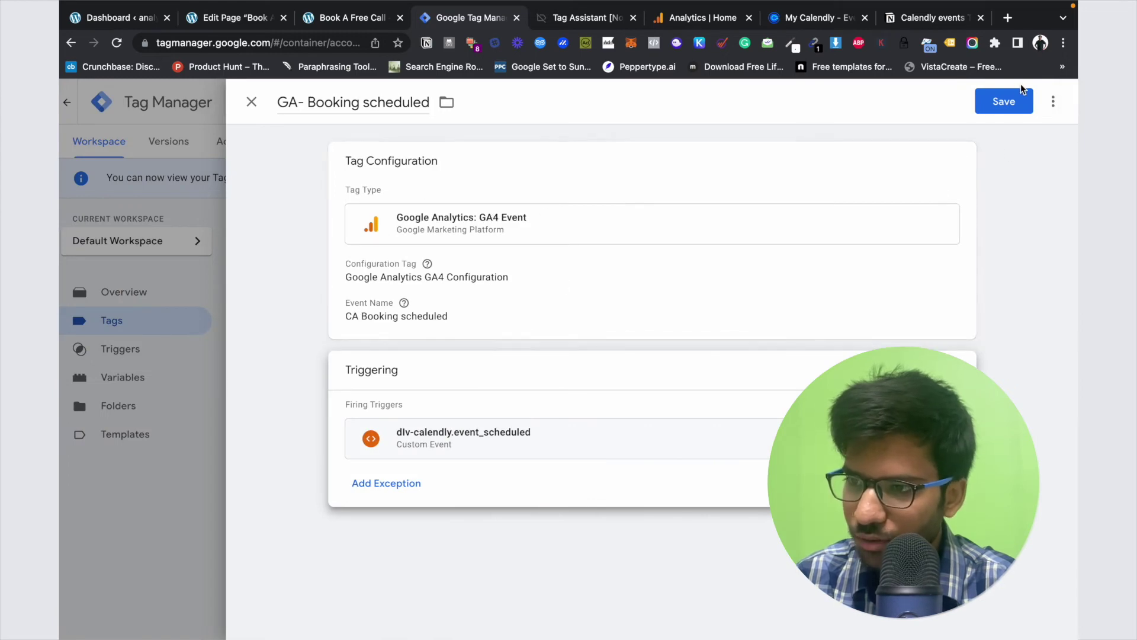
click(1009, 103)
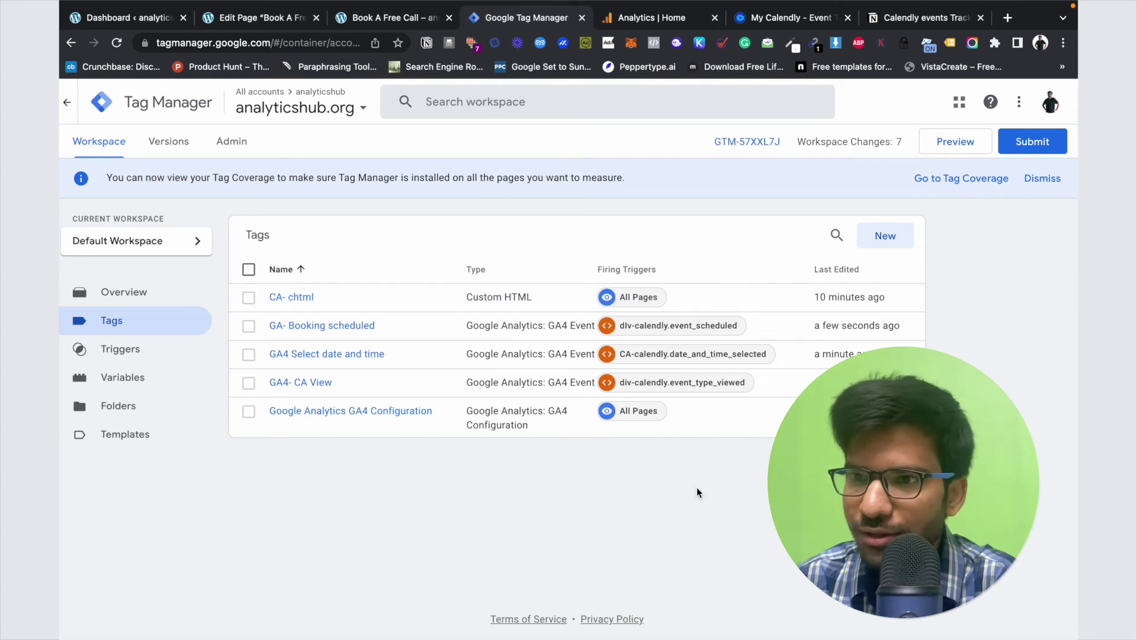
Start Preview and connect Tag Assistant to the booking page in its own window
click(965, 148)
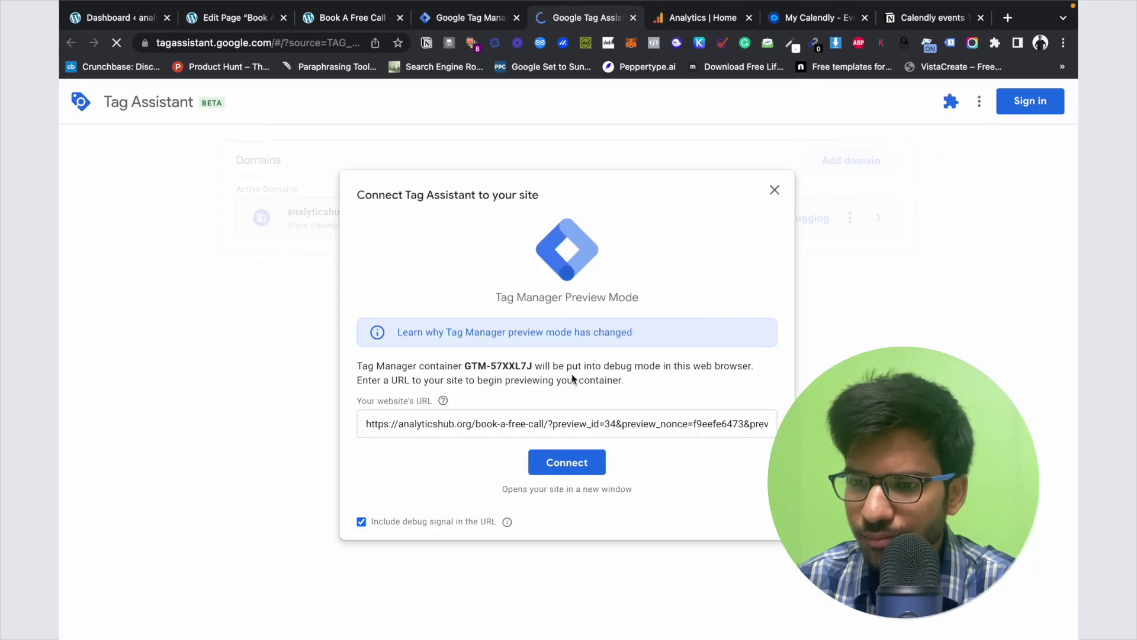
click(566, 462)
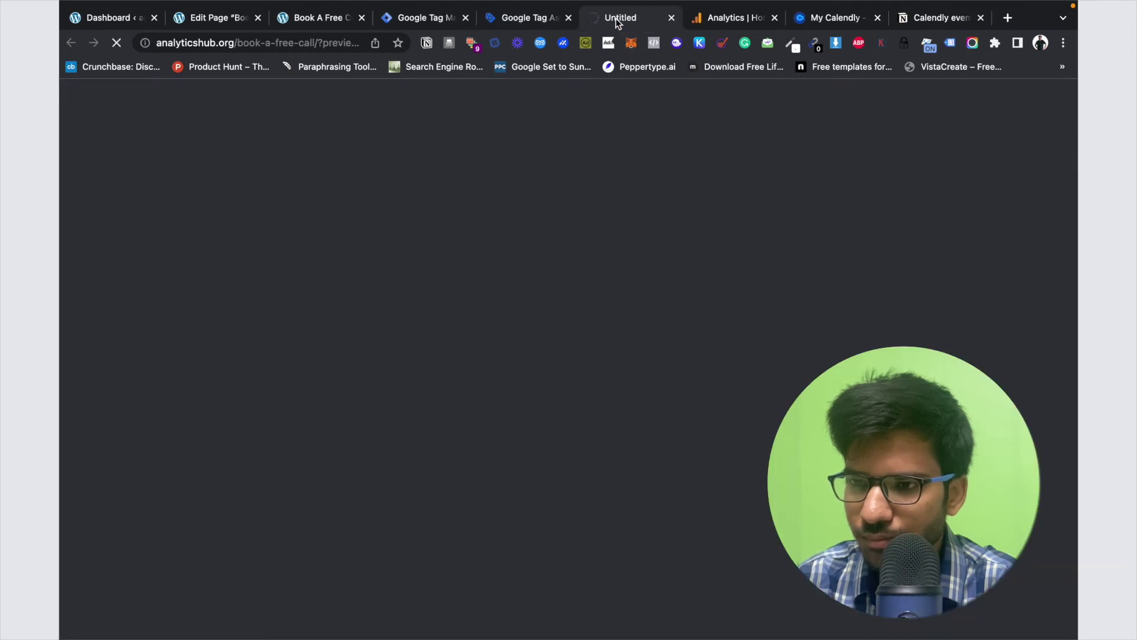
drag(618, 23, 622, 95)
scroll(477, 394, down, 3)
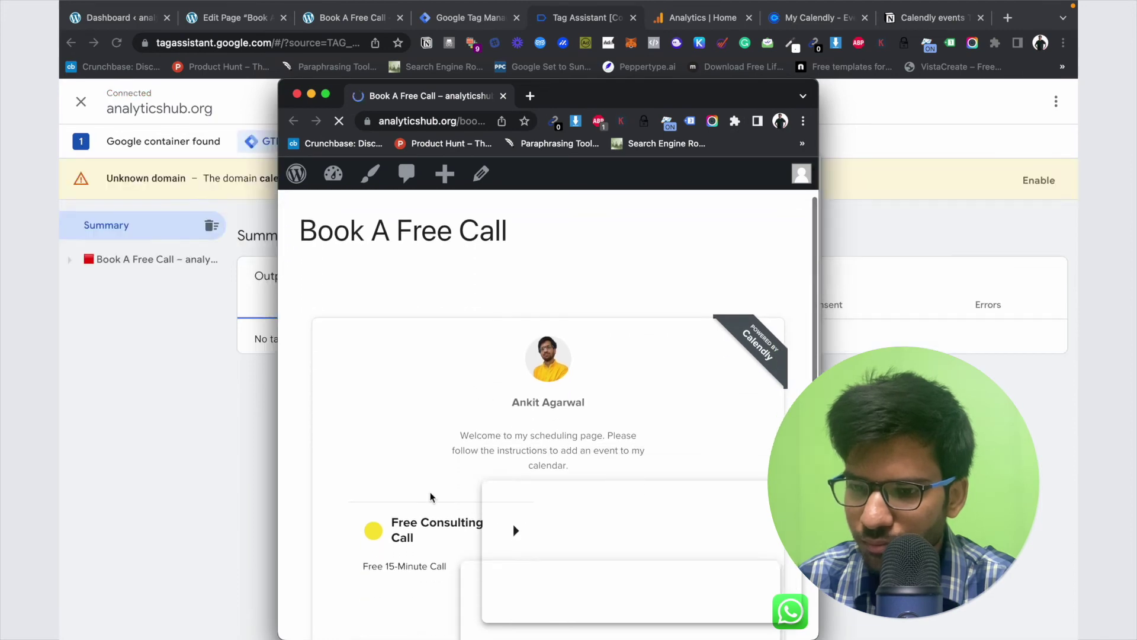
Choose the Free Consulting Call on Monday, September 12 at 11:00am
click(421, 540)
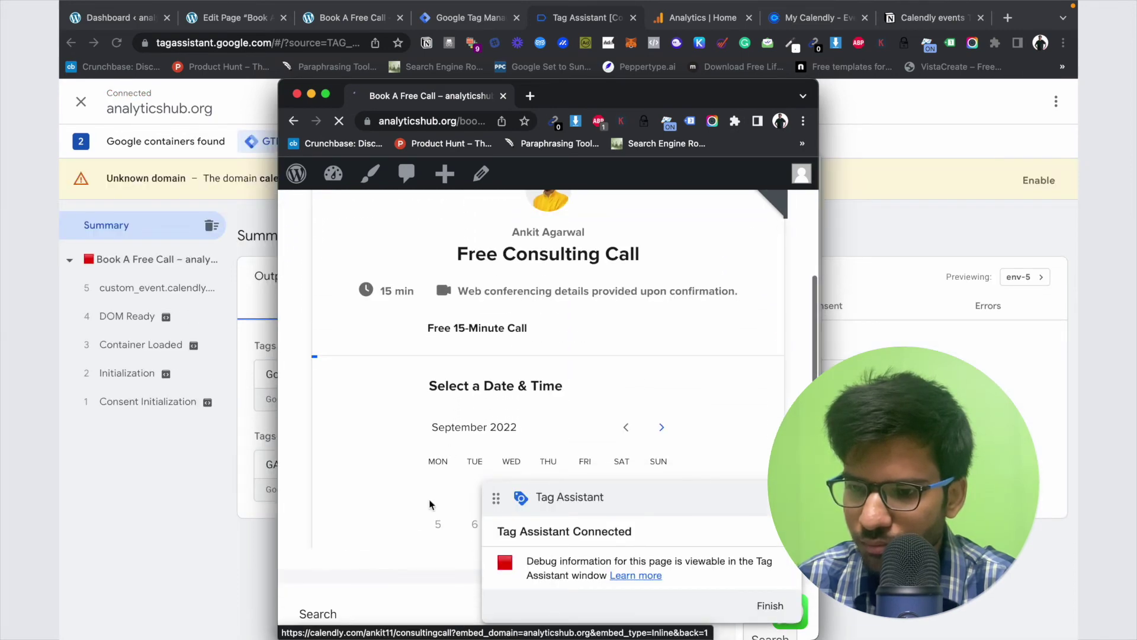
scroll(428, 441, down, 5)
click(437, 409)
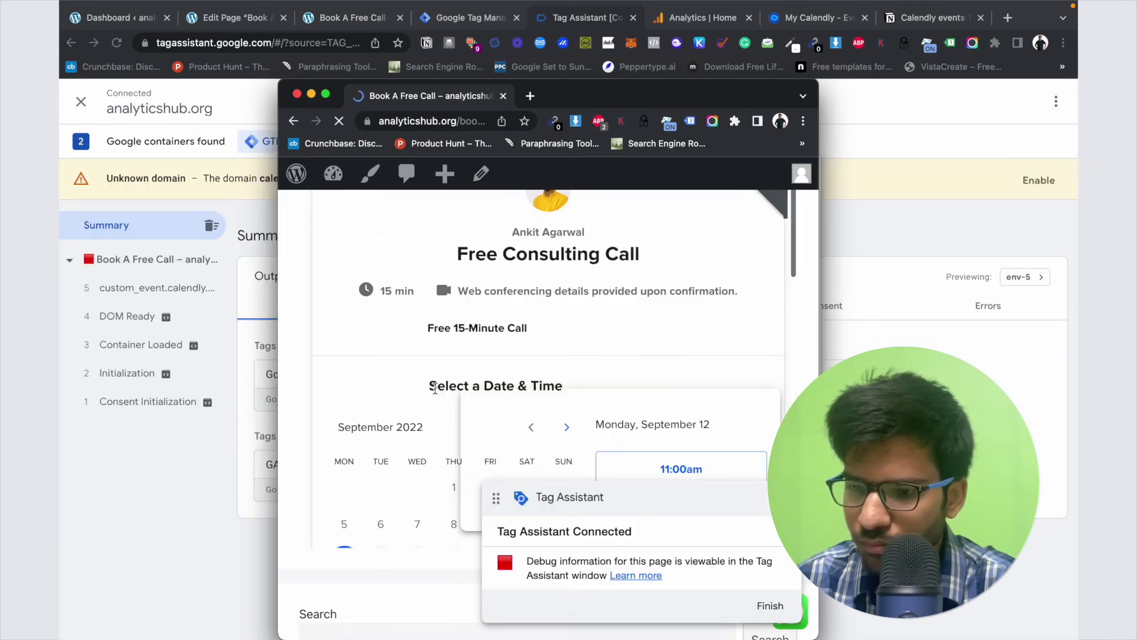
scroll(533, 356, down, 5)
click(642, 289)
scroll(640, 287, down, 3)
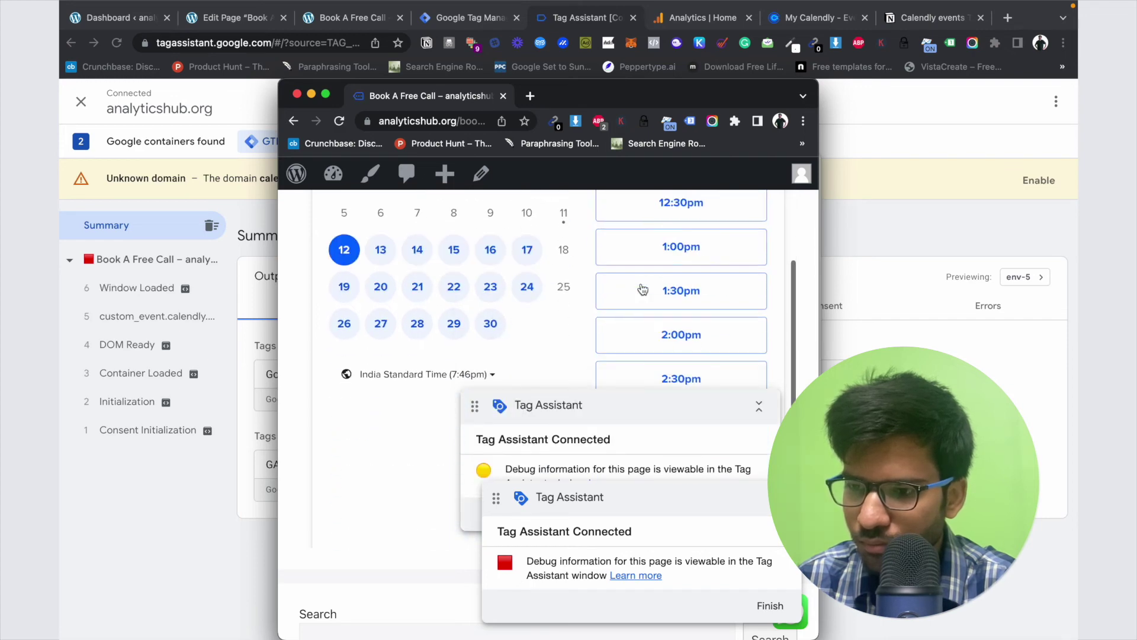
scroll(645, 355, up, 3)
click(718, 220)
Autofill the booker's contact details, add notes, schedule the booking, and close the debug window
scroll(723, 208, down, 5)
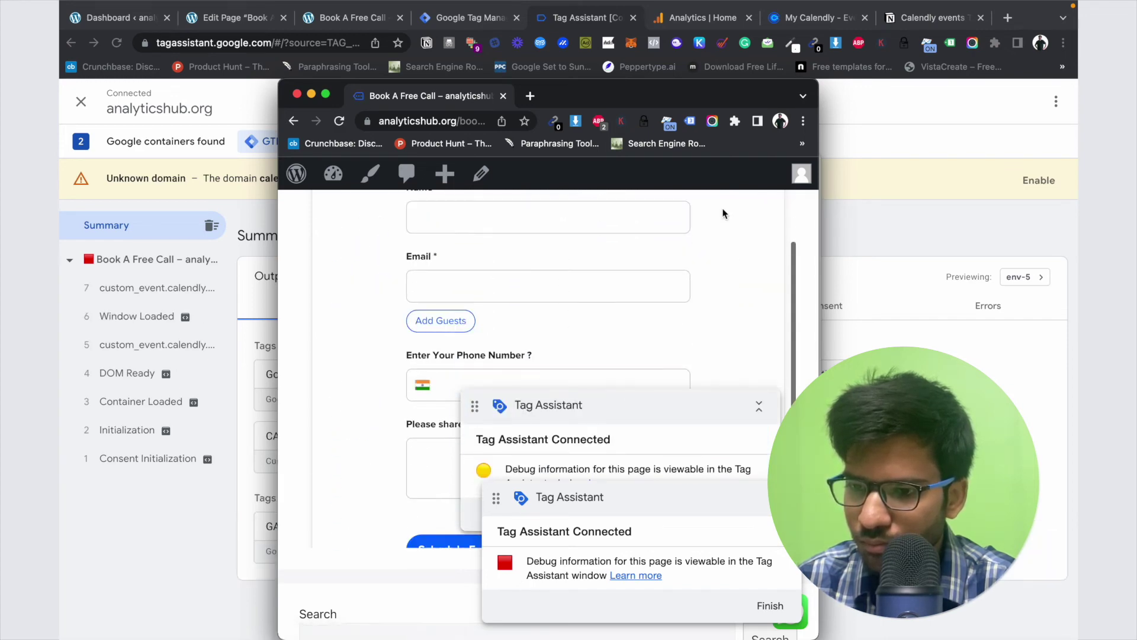
click(533, 217)
click(529, 248)
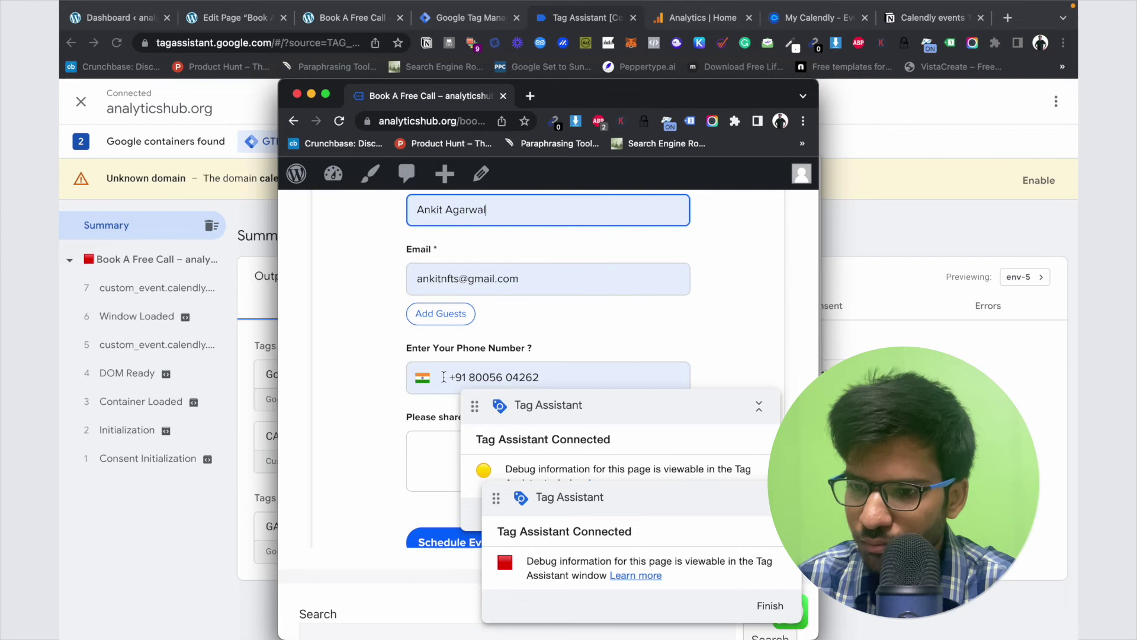
click(433, 461)
scroll(450, 414, down, 3)
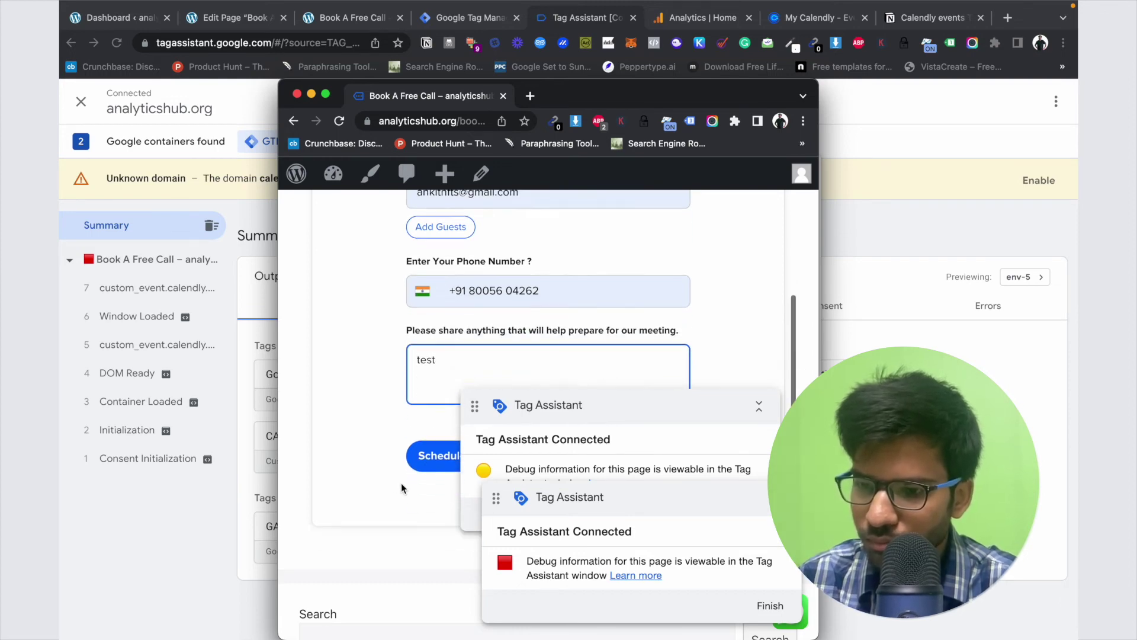
click(433, 456)
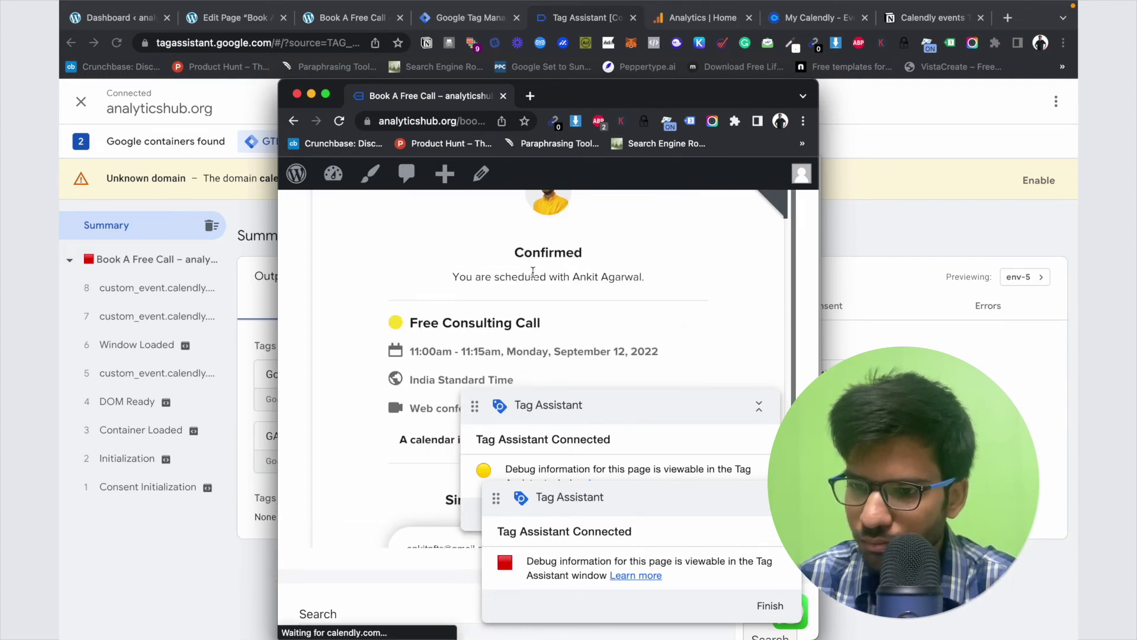
click(297, 94)
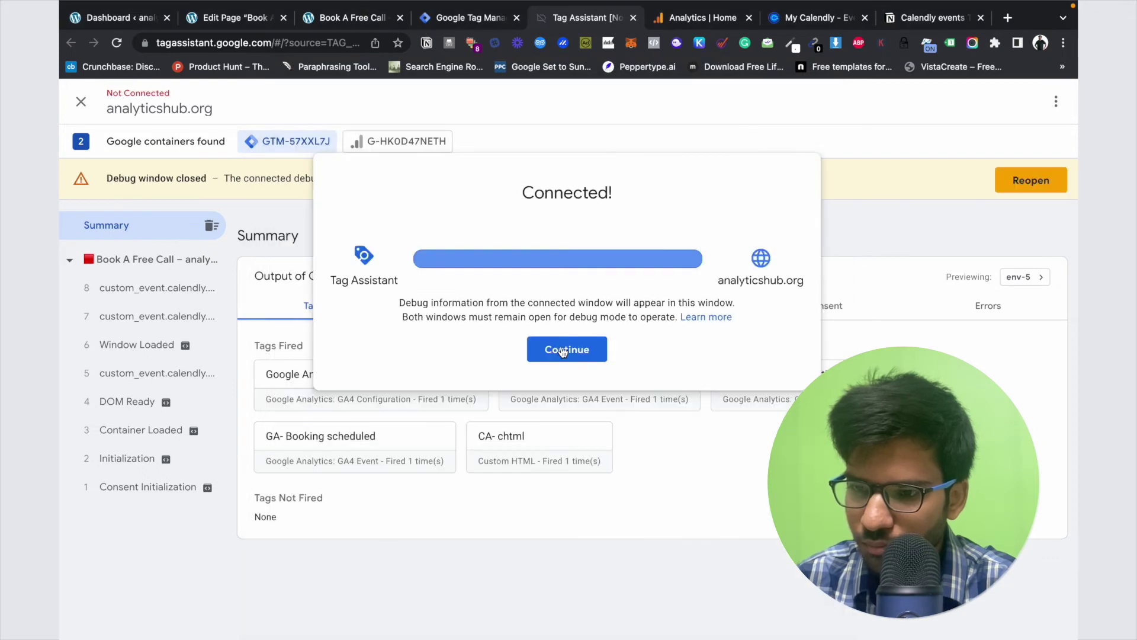
View the summary and inspect the date-and-time-selected, event-scheduled and event-type-viewed events
click(566, 354)
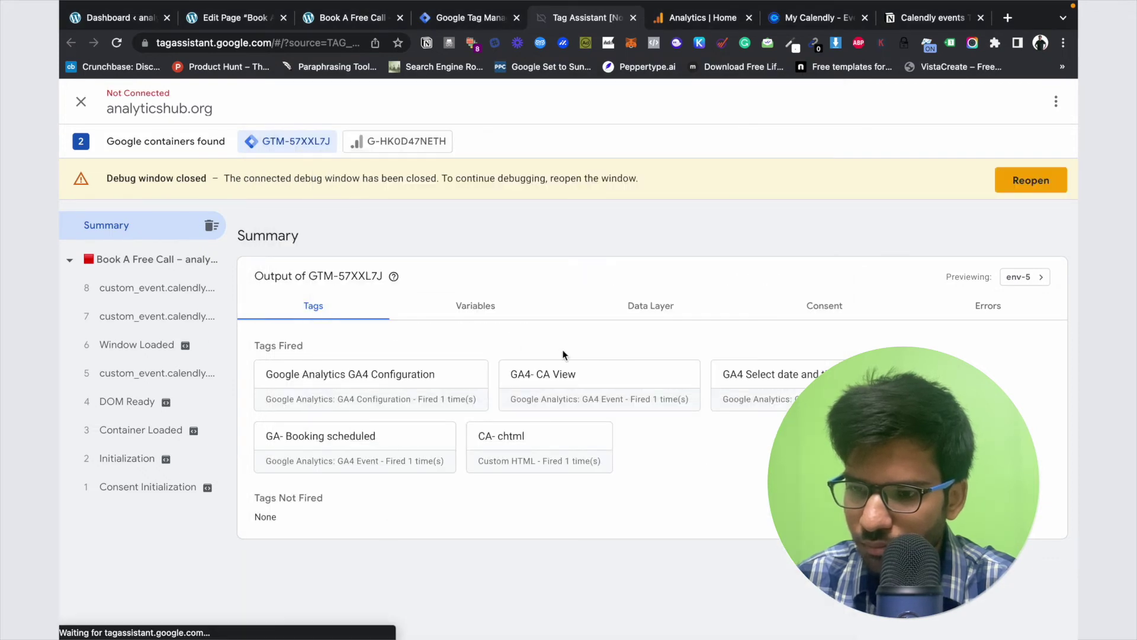
click(153, 323)
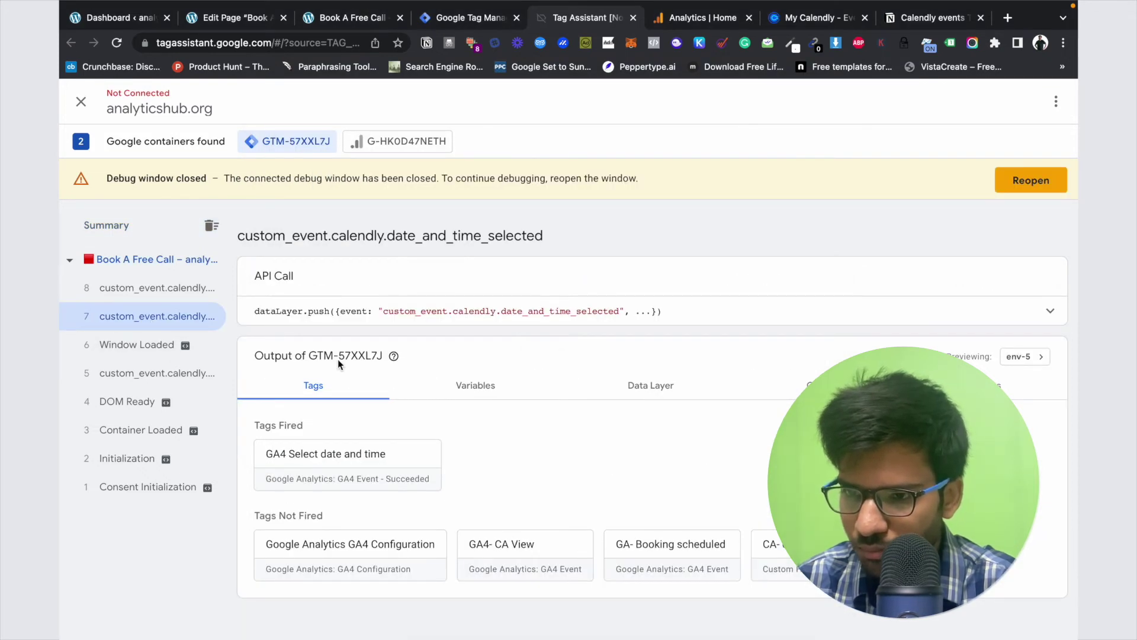
click(196, 287)
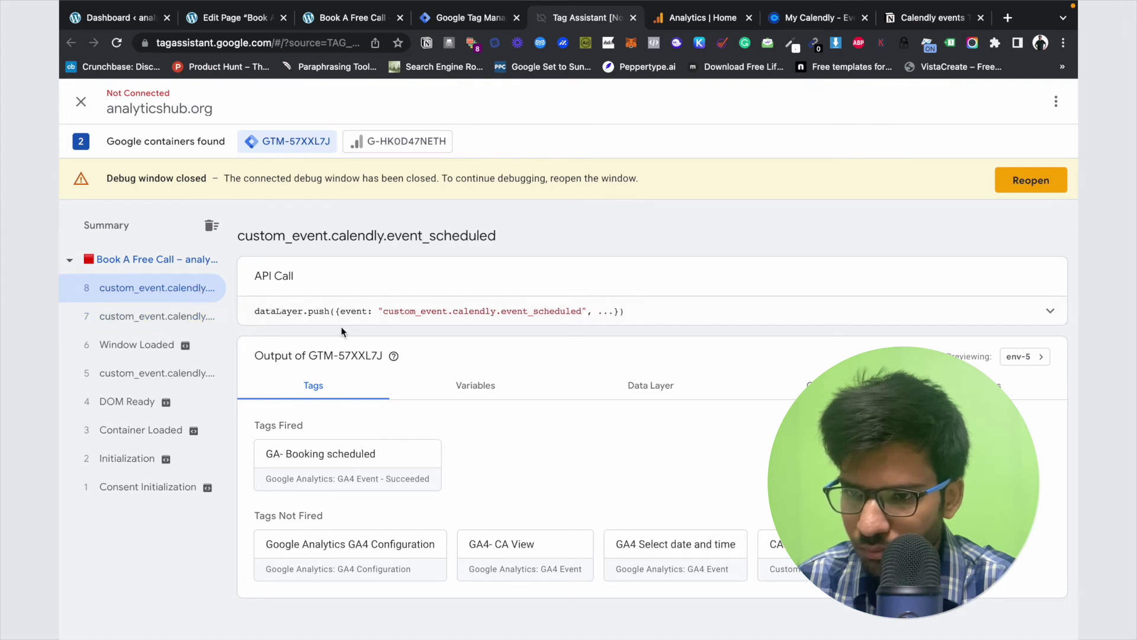
click(173, 376)
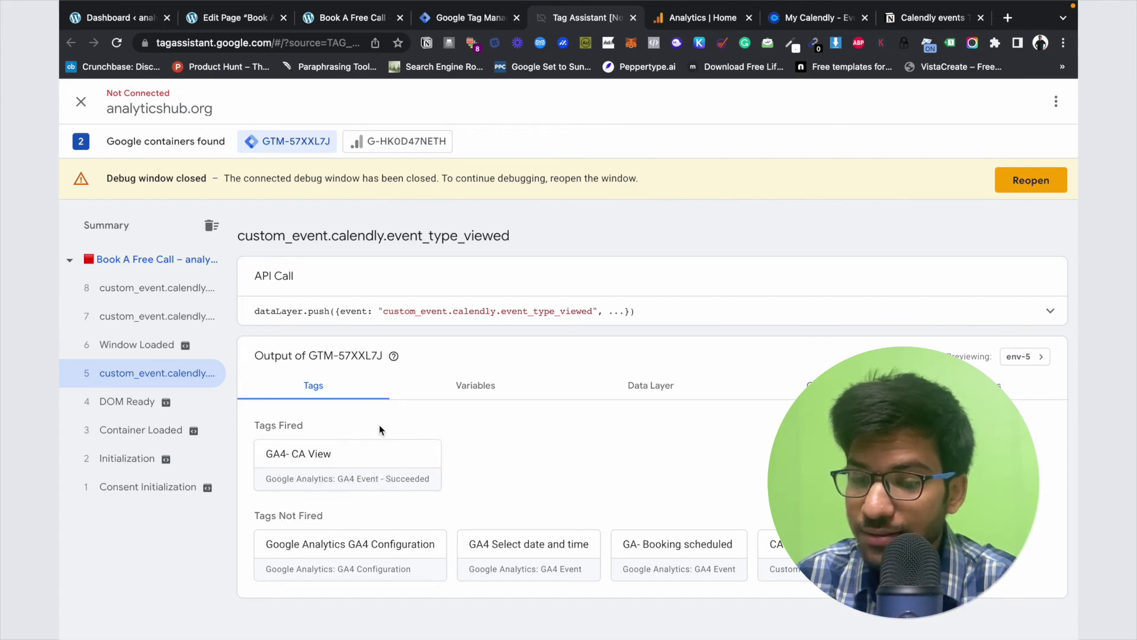
Confirm GA4- CA View, GA4 Select date and time, and GA- Booking scheduled each fired
click(344, 452)
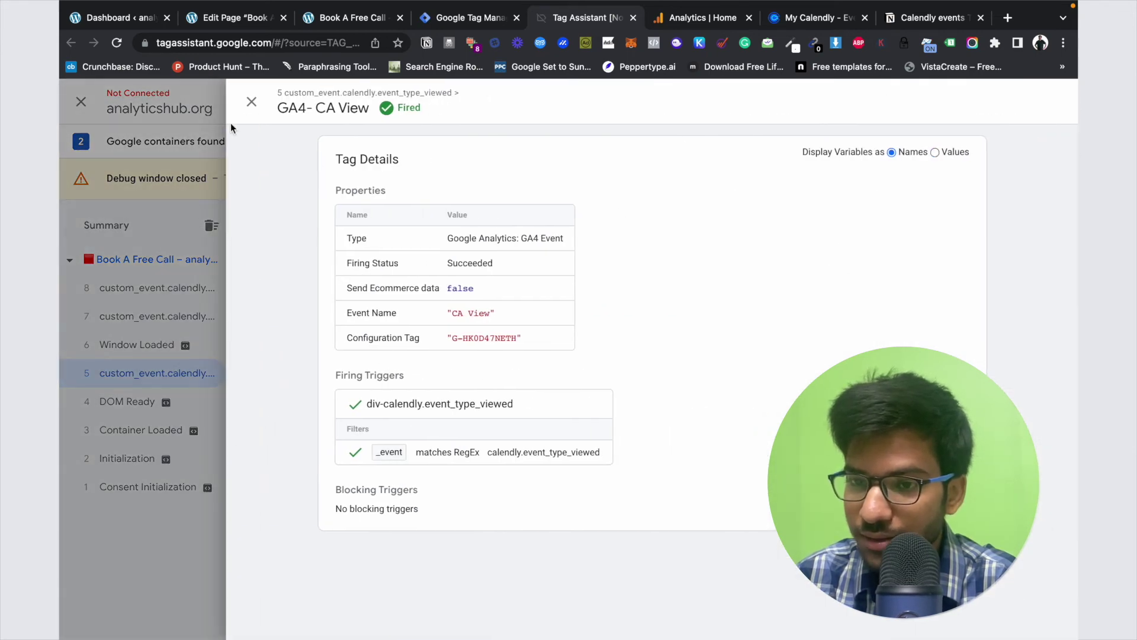
click(251, 102)
click(154, 324)
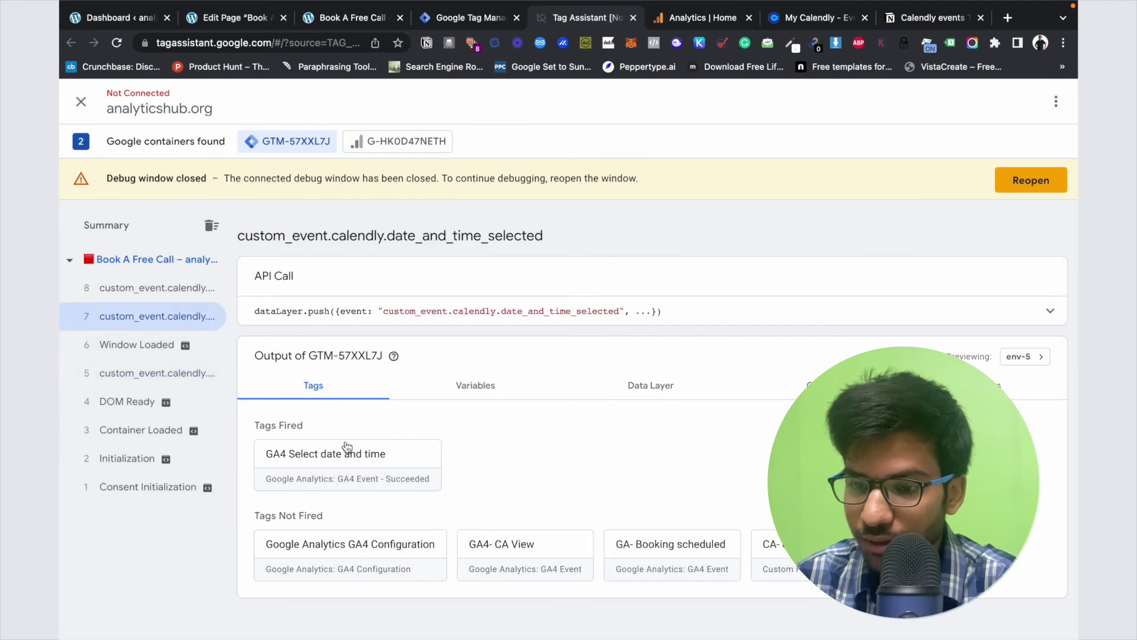
click(313, 466)
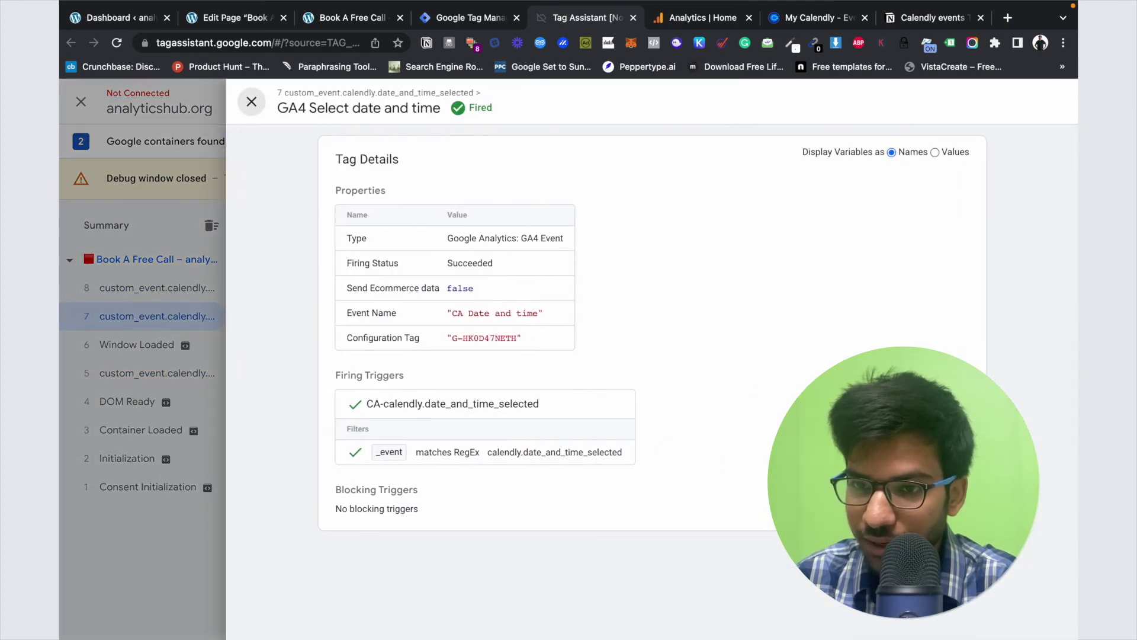
click(251, 101)
click(157, 287)
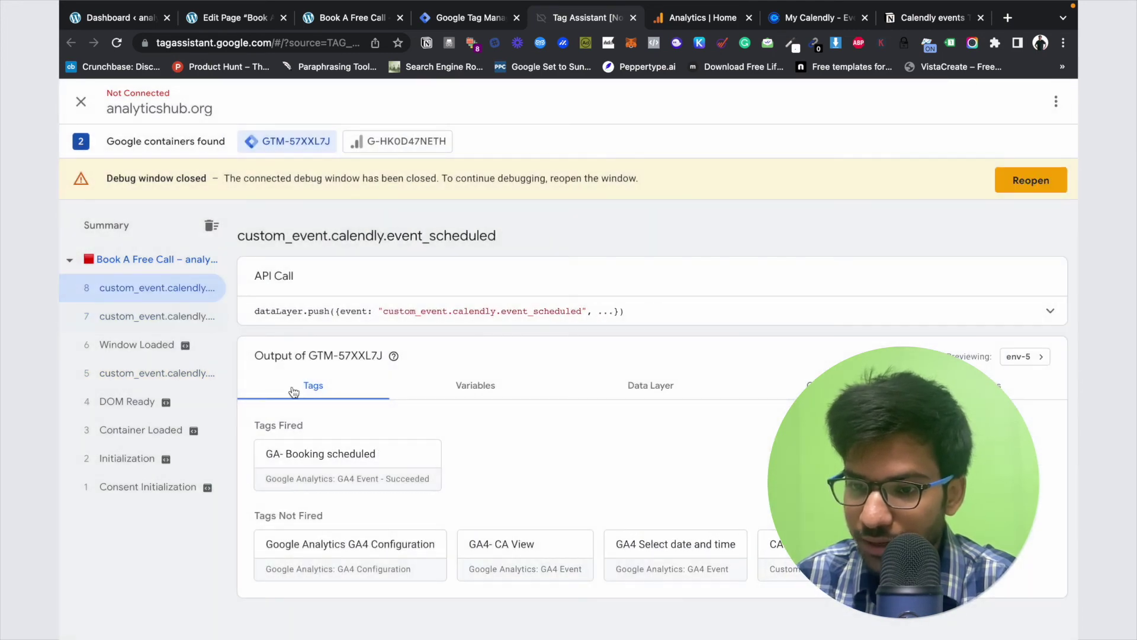
click(299, 476)
click(252, 102)
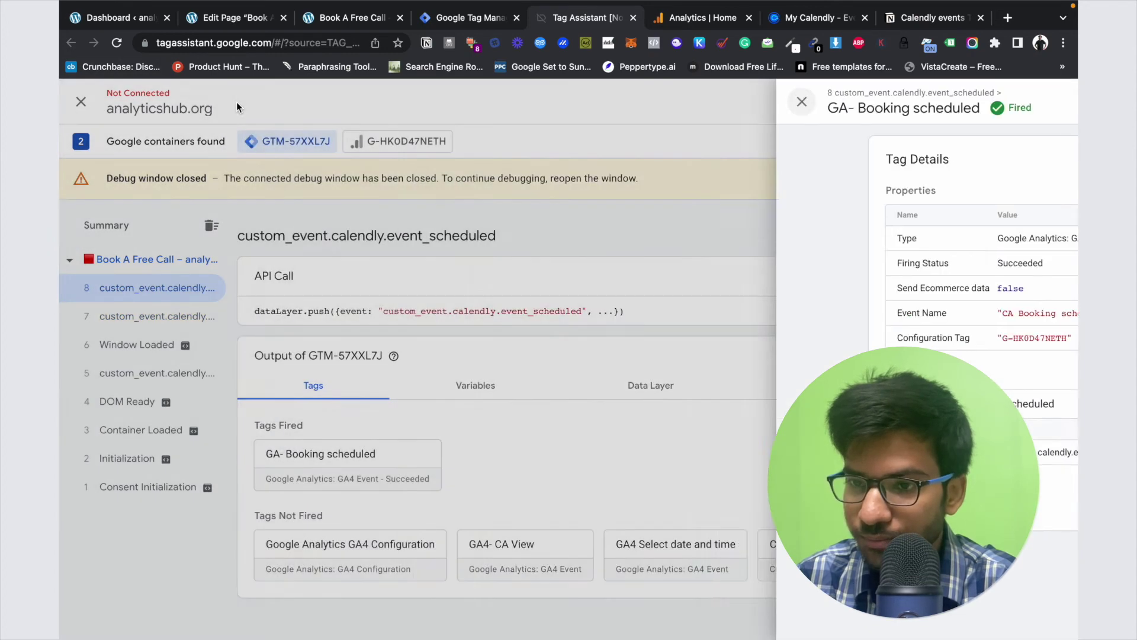
click(472, 20)
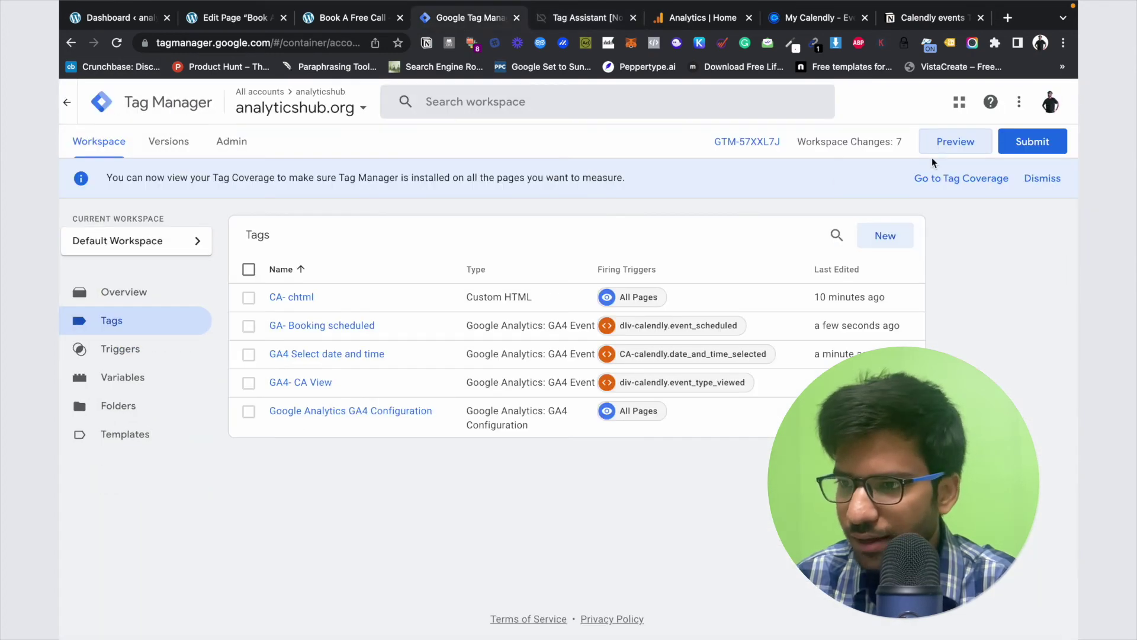
Submit and publish the workspace as Version 3 without a description, then show the booking page
click(1032, 141)
click(1058, 107)
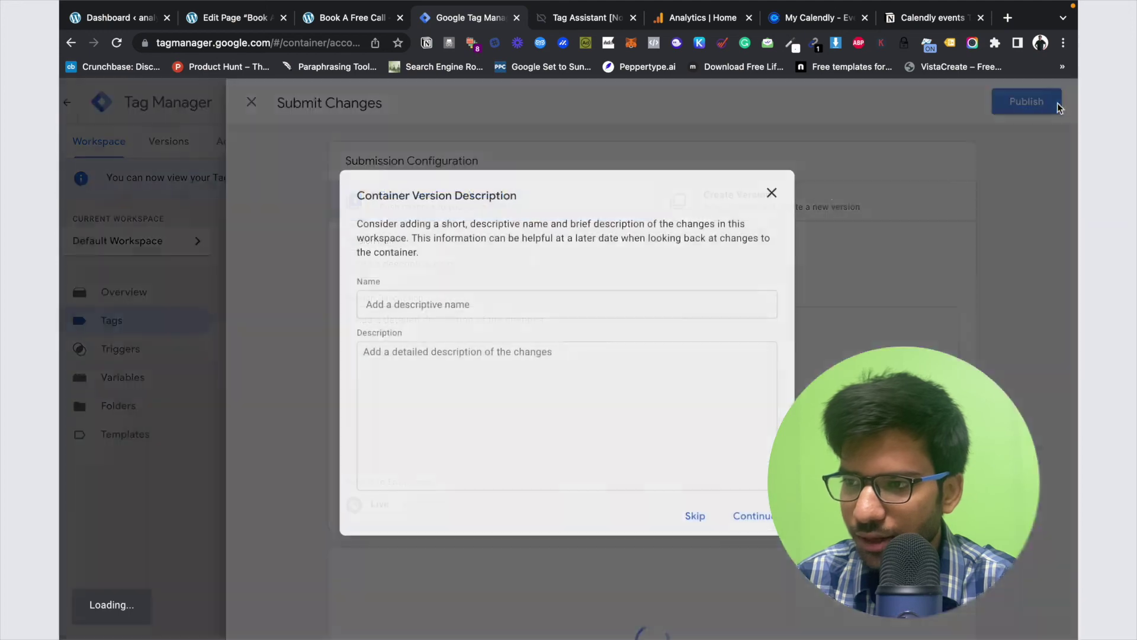
click(749, 515)
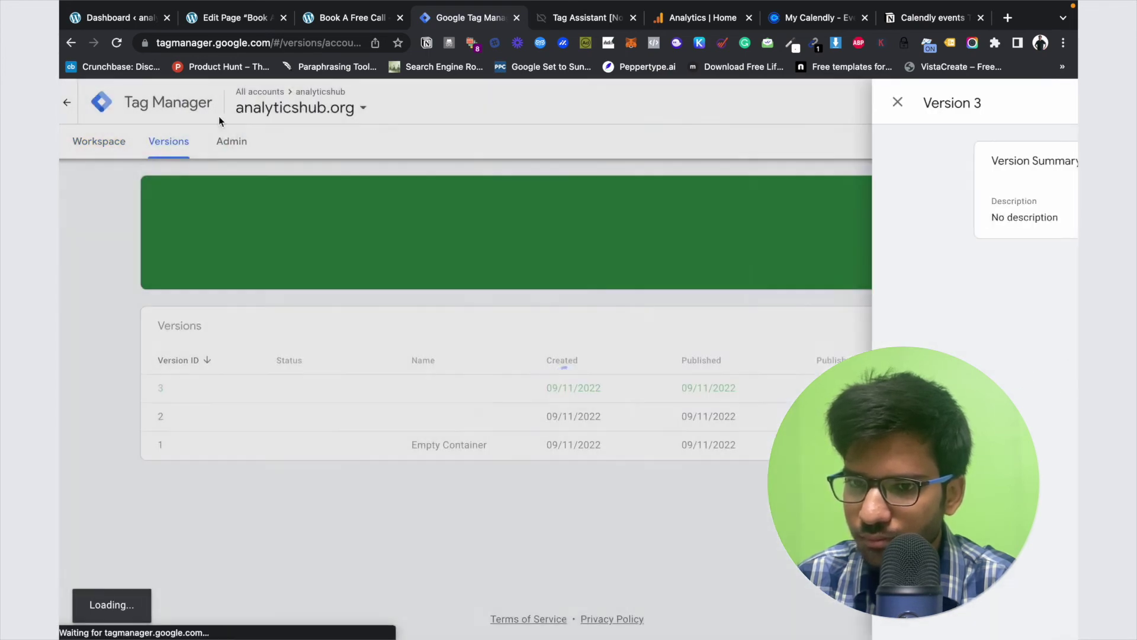
key(ctrl+shift+Tab)
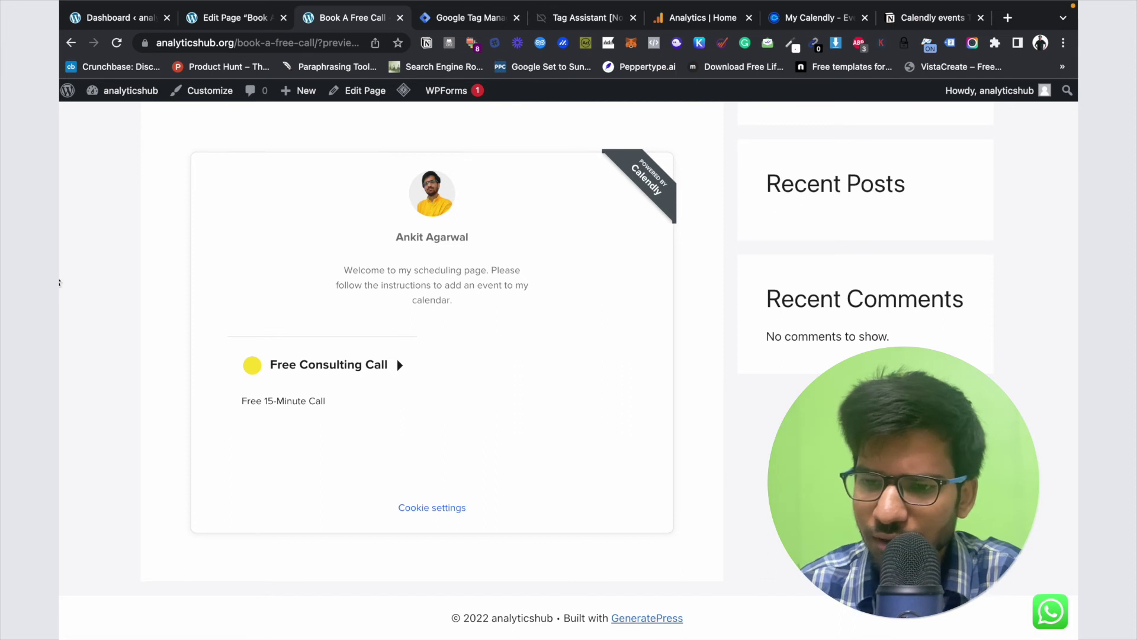
Choose the Free Consulting Call and confirm the 12:00pm slot on Monday, September 12, 2022
click(333, 371)
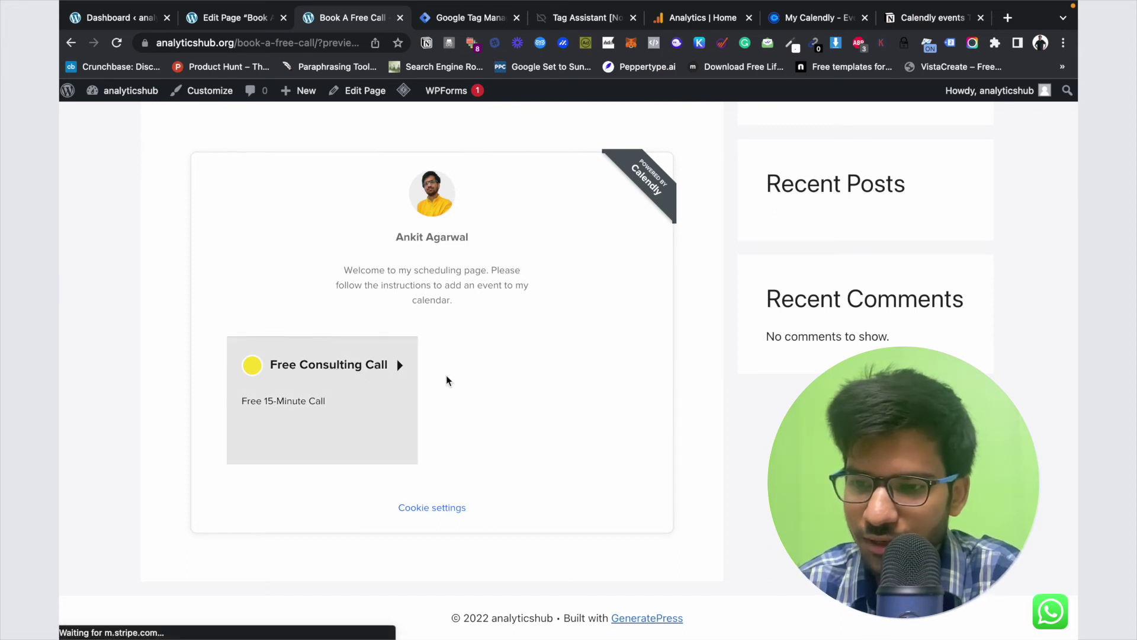
scroll(325, 417, down, 3)
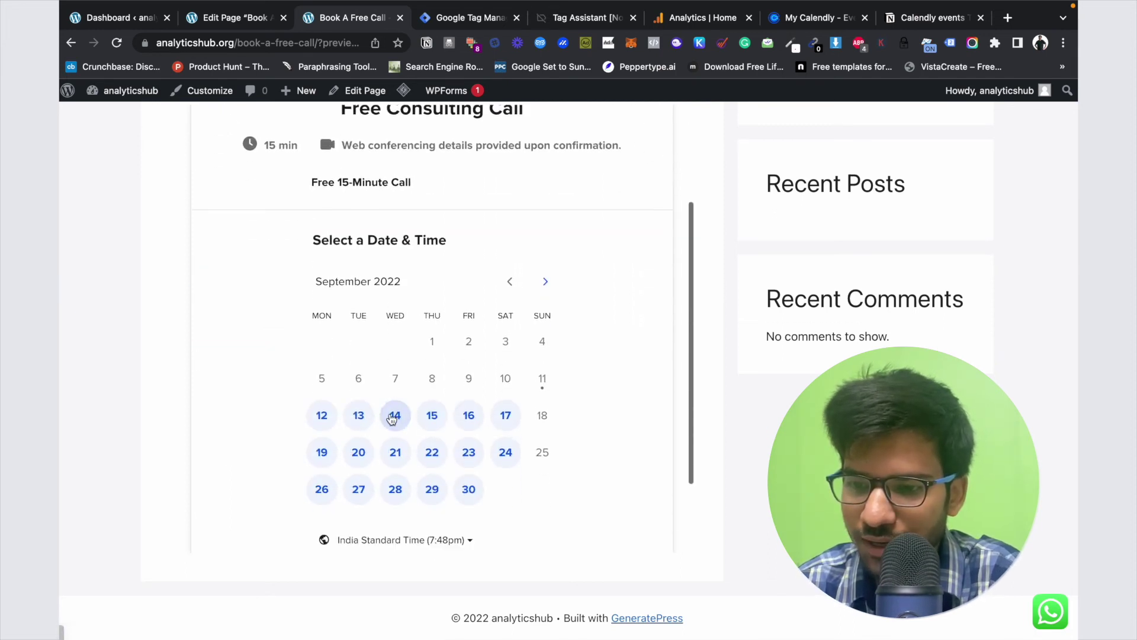
click(323, 416)
click(553, 404)
scroll(592, 355, down, 3)
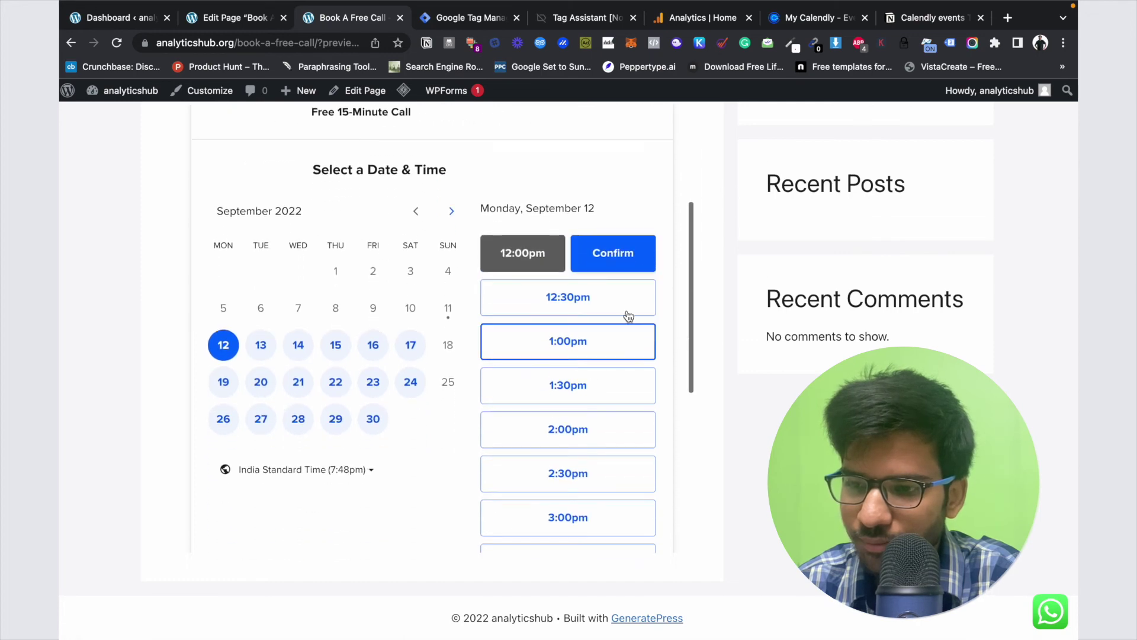
click(645, 251)
Autofill the Calendly booking form, schedule the event, and bring up Google Analytics
scroll(428, 310, down, 5)
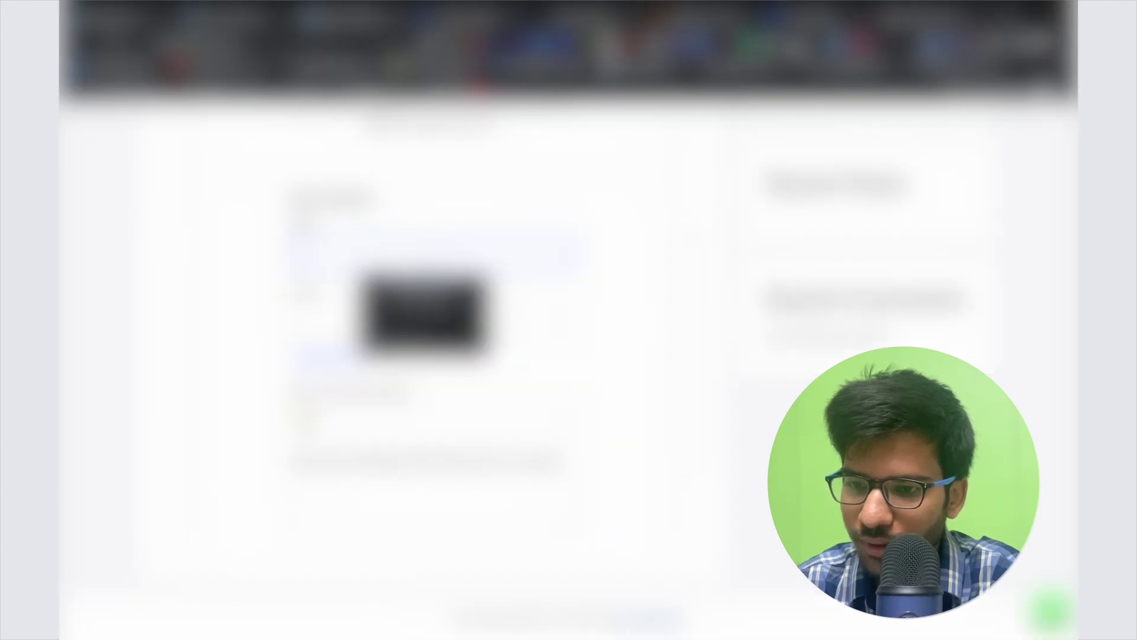
click(424, 311)
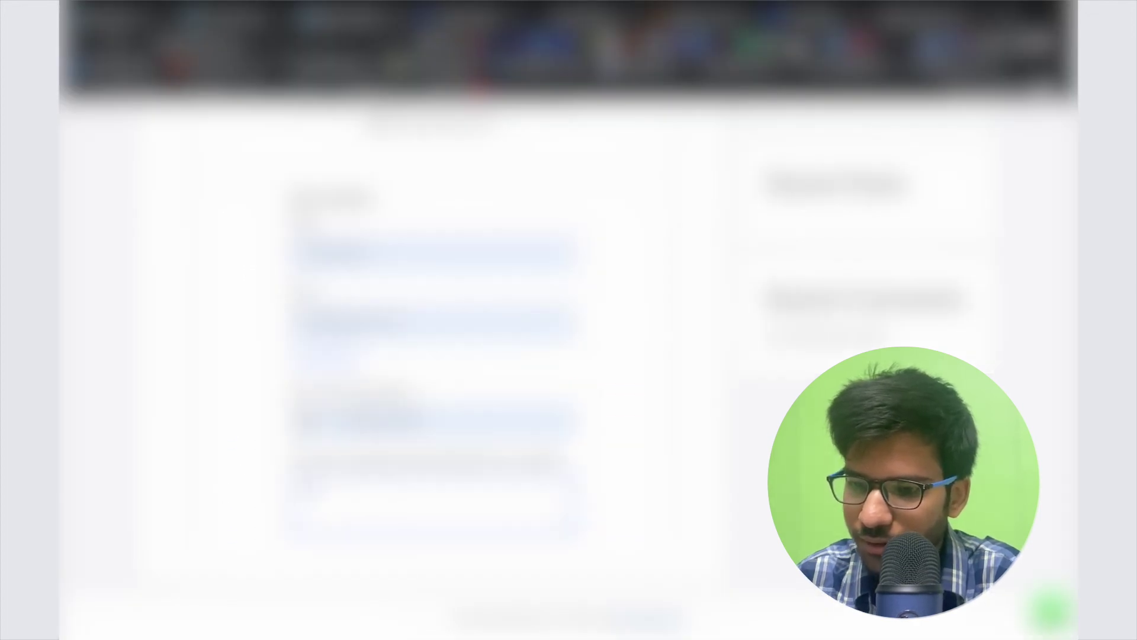
scroll(429, 325, down, 3)
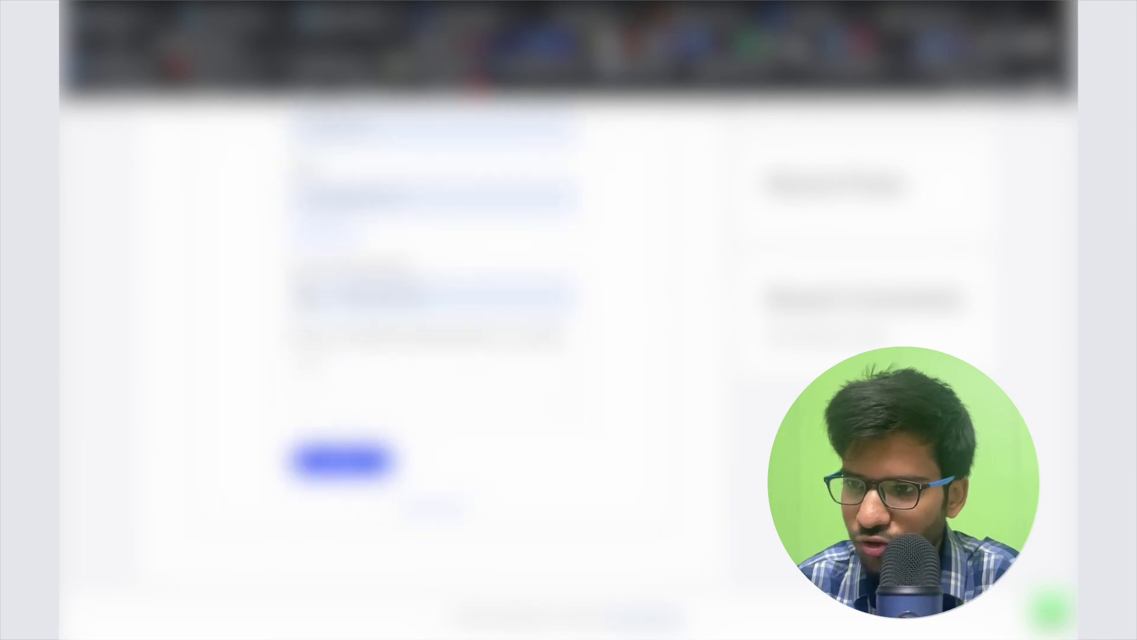
scroll(577, 184, down, 2)
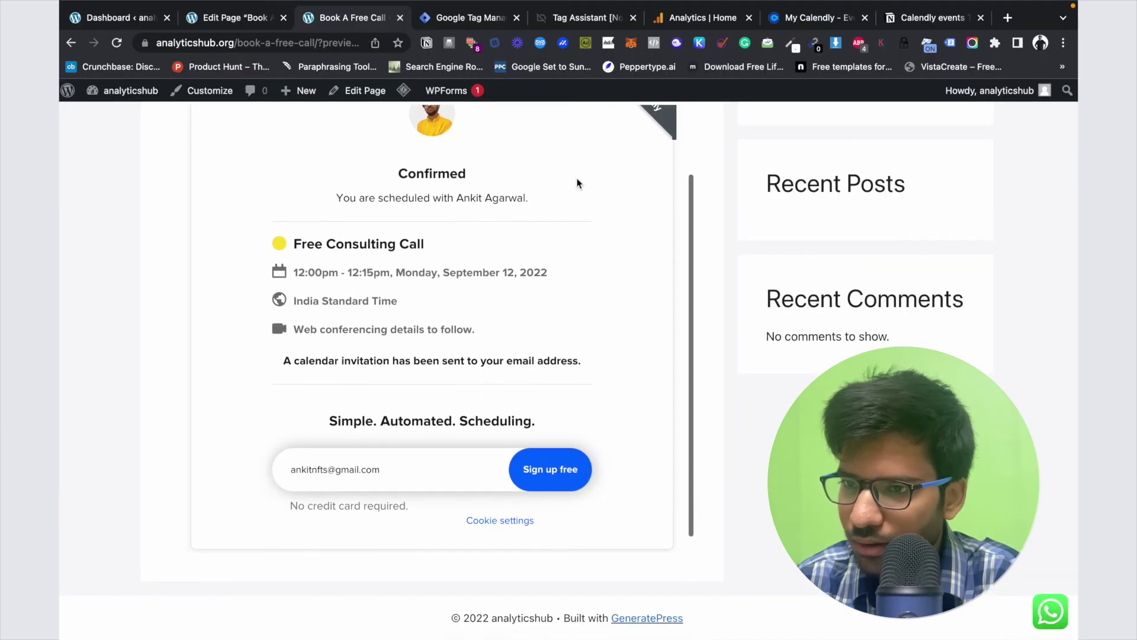
click(694, 19)
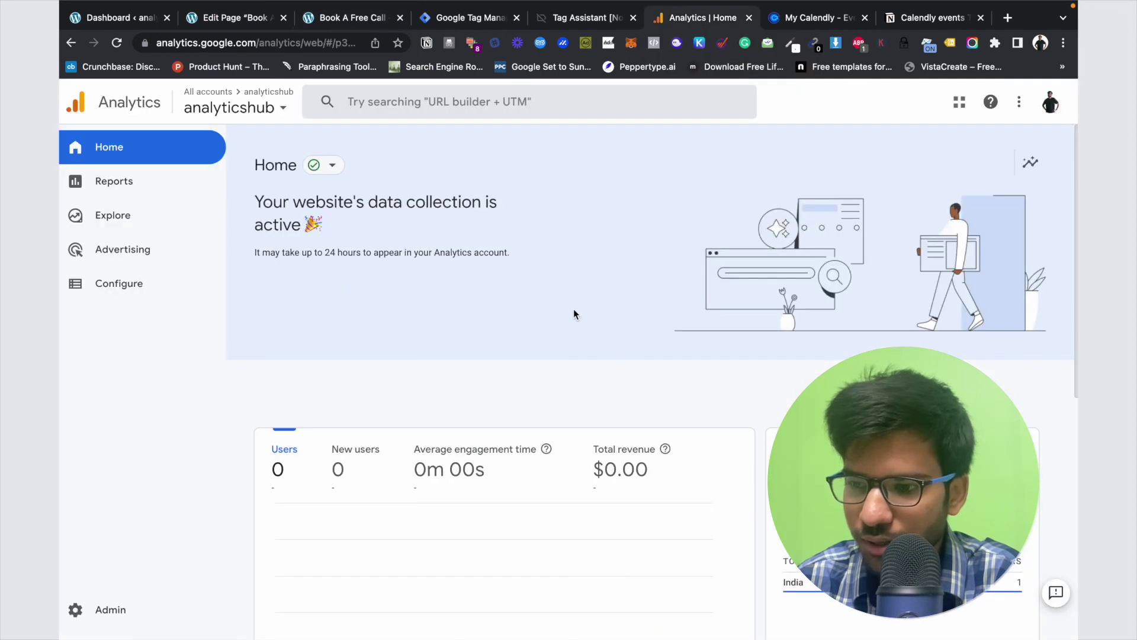
Open the GA4 Realtime overview report after checking the booking confirmation page
scroll(592, 326, down, 5)
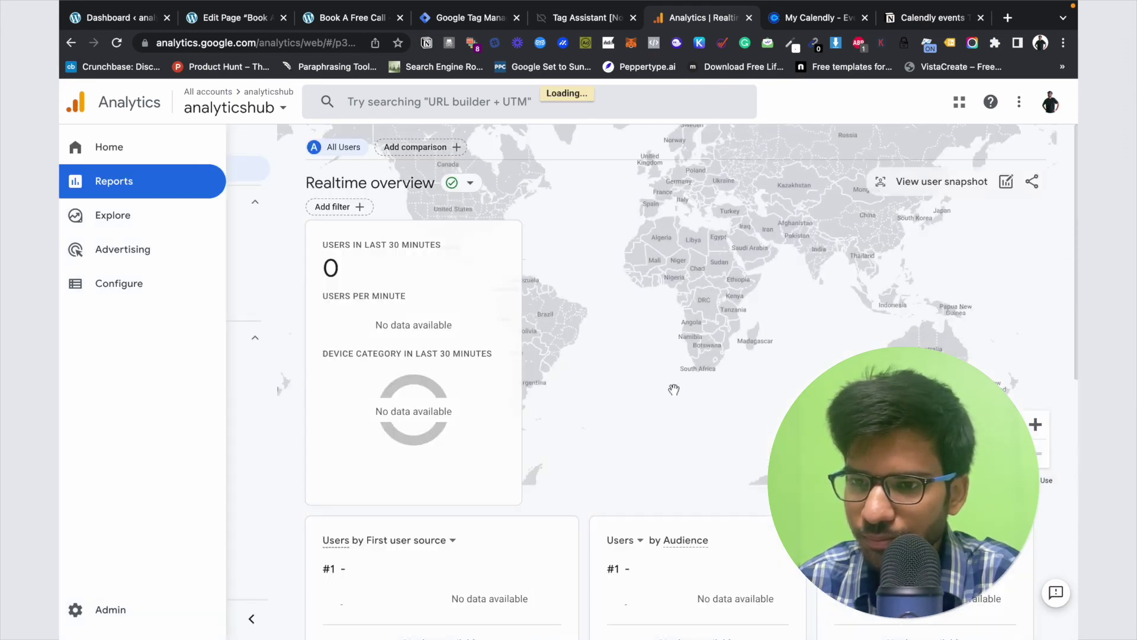
key(super+3)
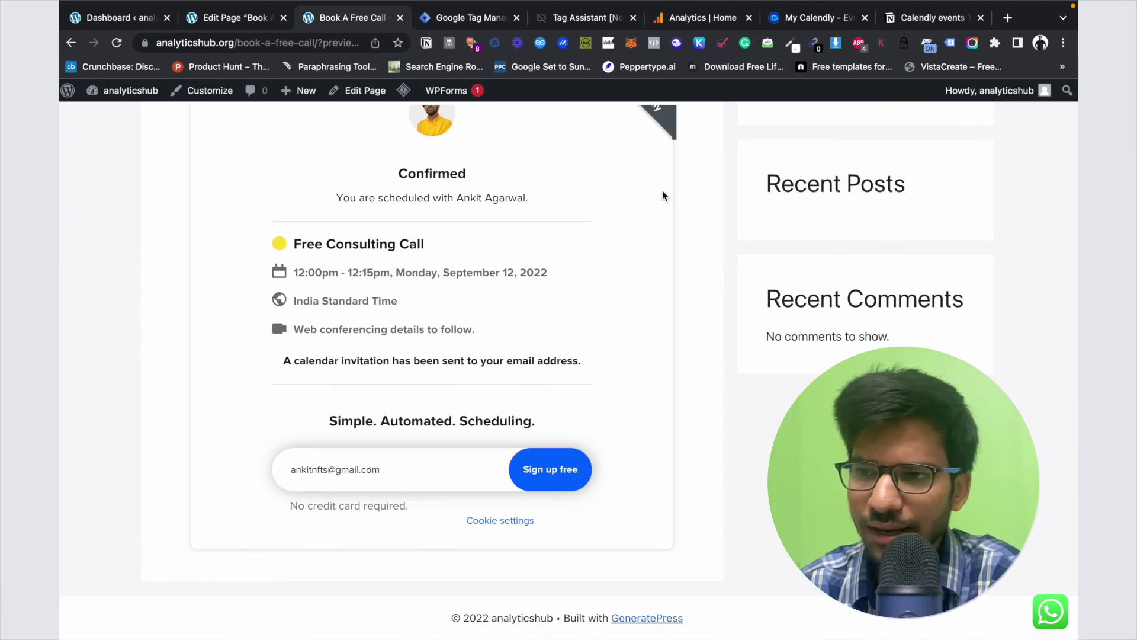
key(super+6)
scroll(422, 362, down, 4)
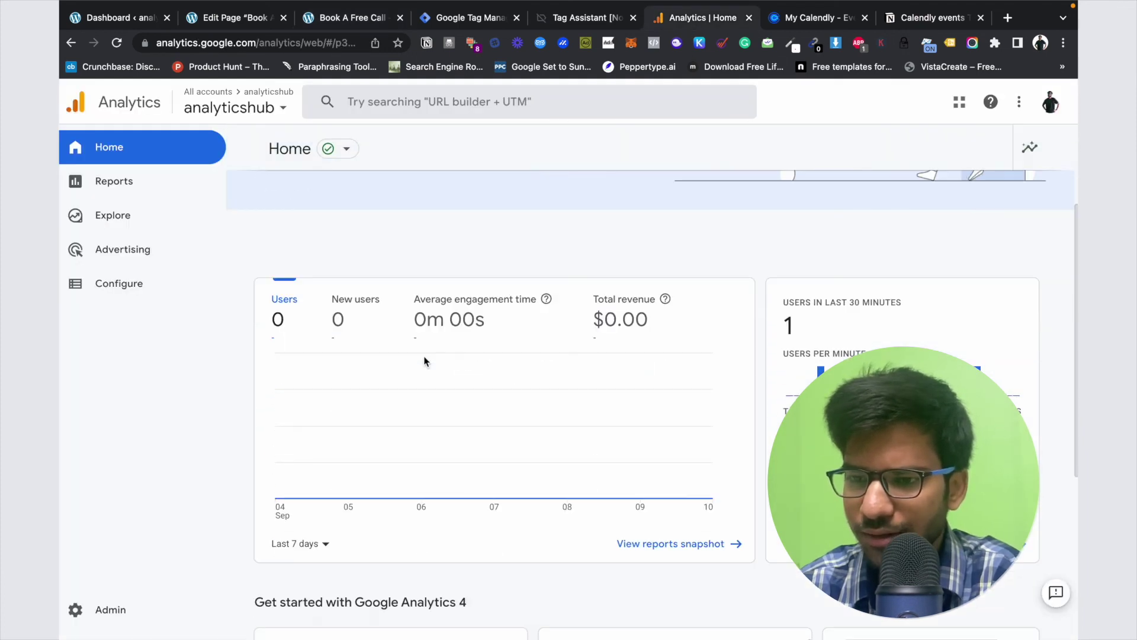
click(788, 332)
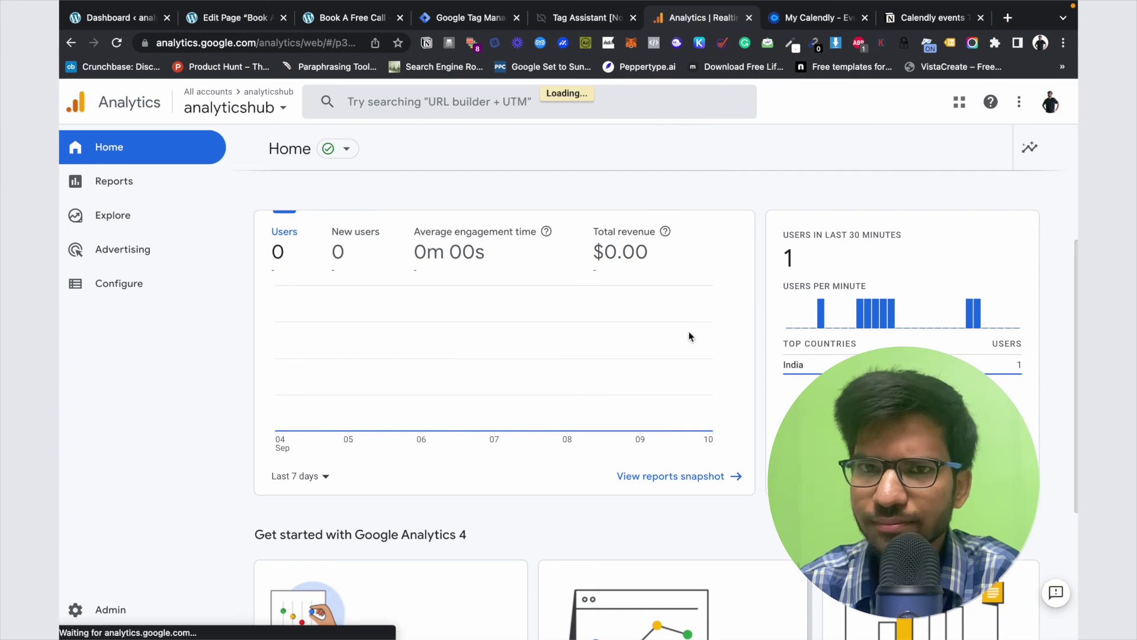
Break down the CA View row in Event count by Event name by its parameters
scroll(540, 328, down, 6)
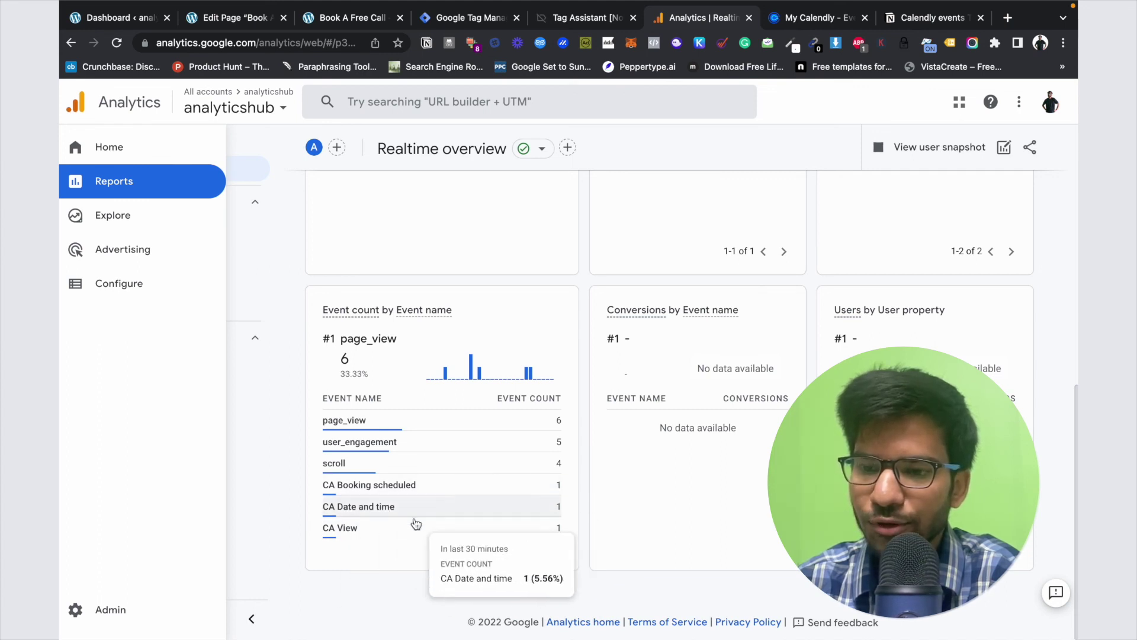
click(368, 527)
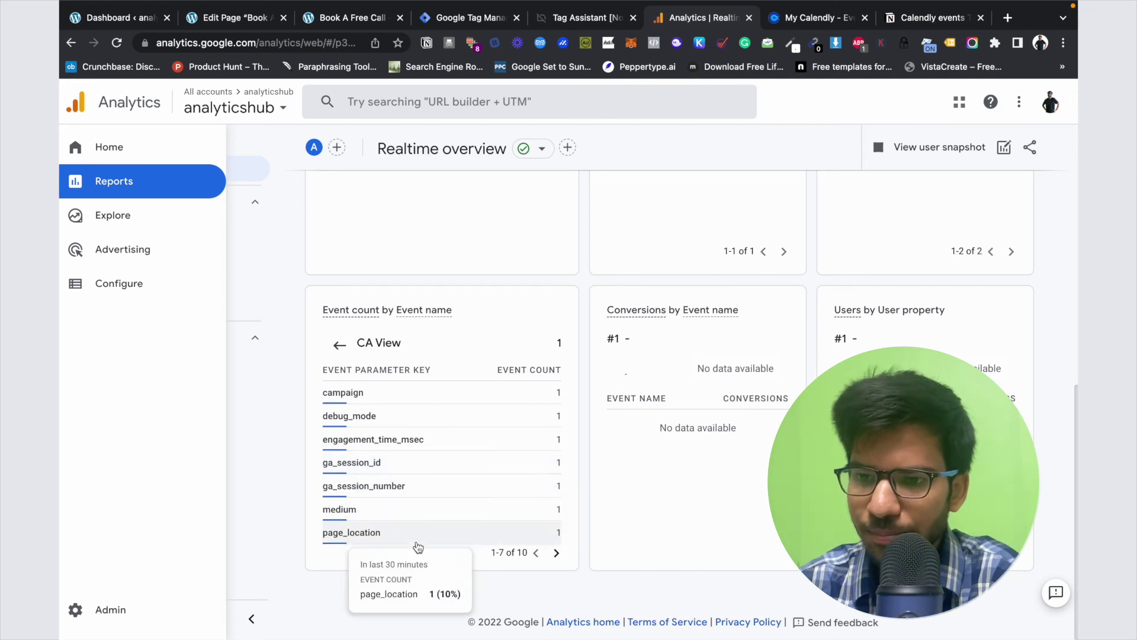
click(825, 19)
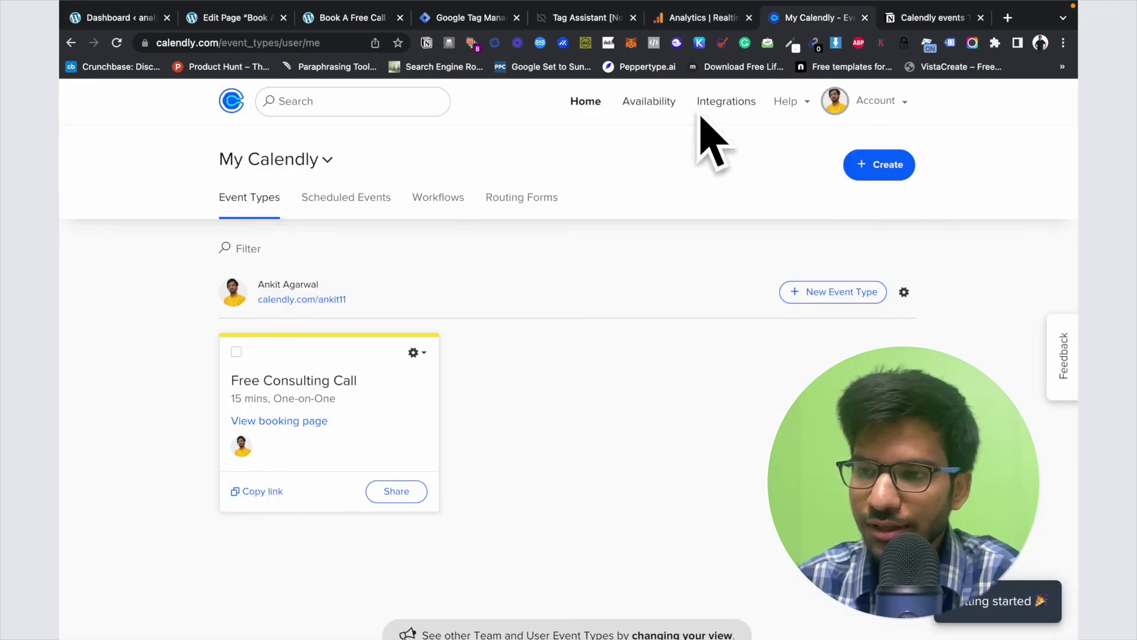
click(702, 19)
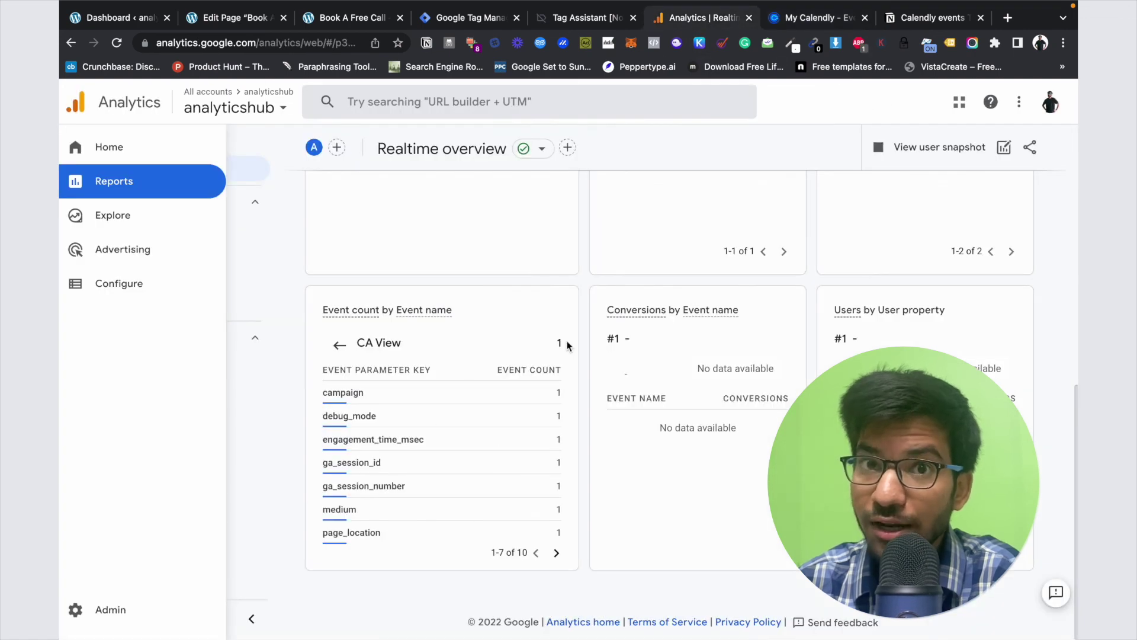